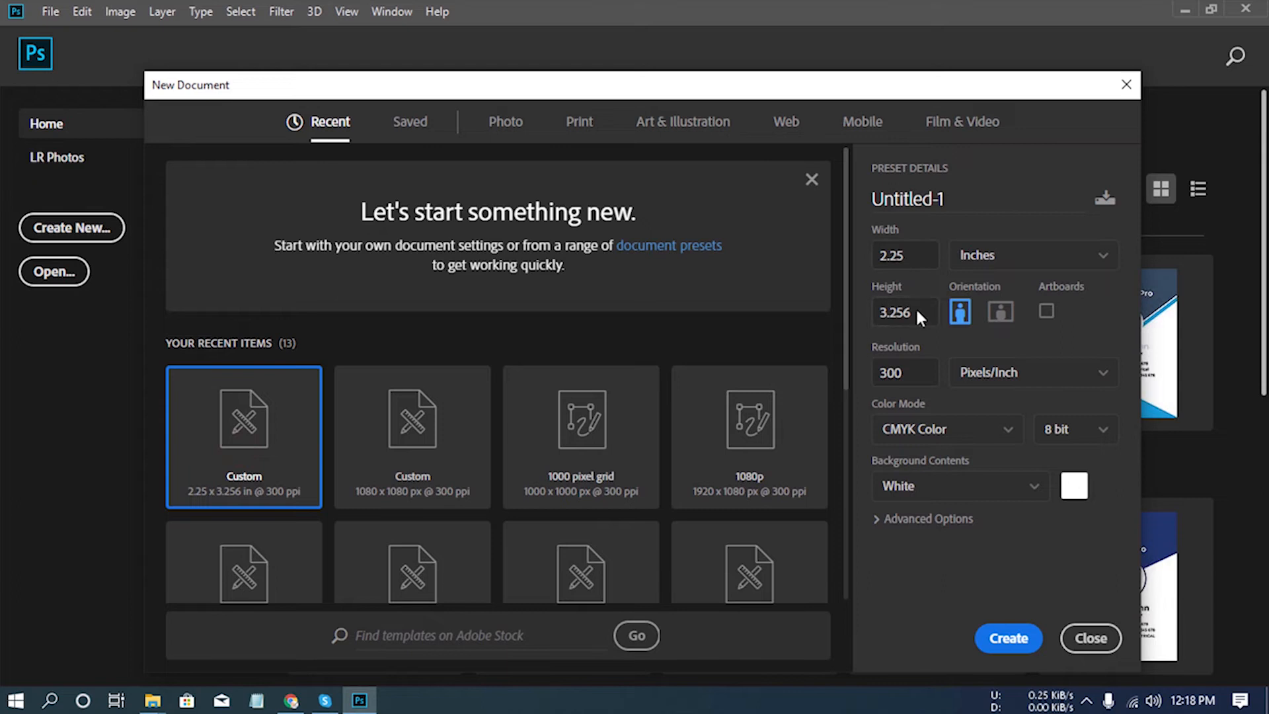
Create the 2.25 × 3.256 inch, 300 ppi CMYK document with a white background and add a vertical guide at 0.25 in.
left_click(1018, 636)
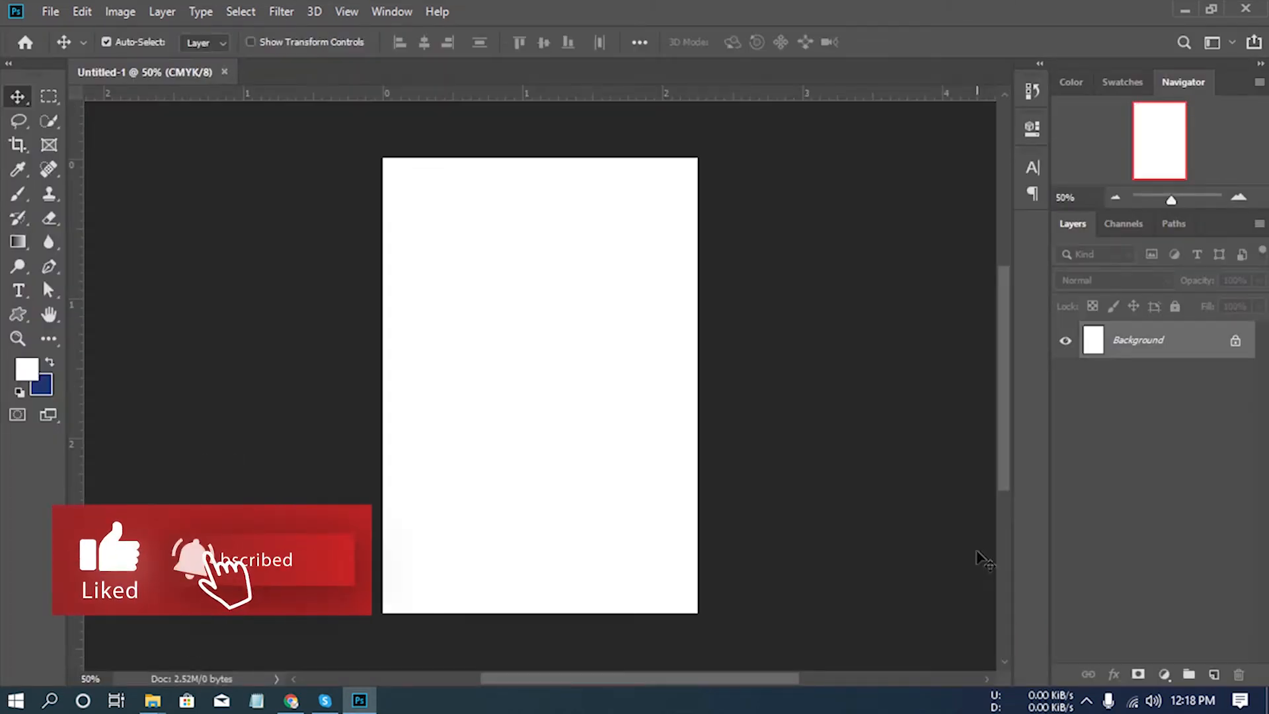
left_click(346, 11)
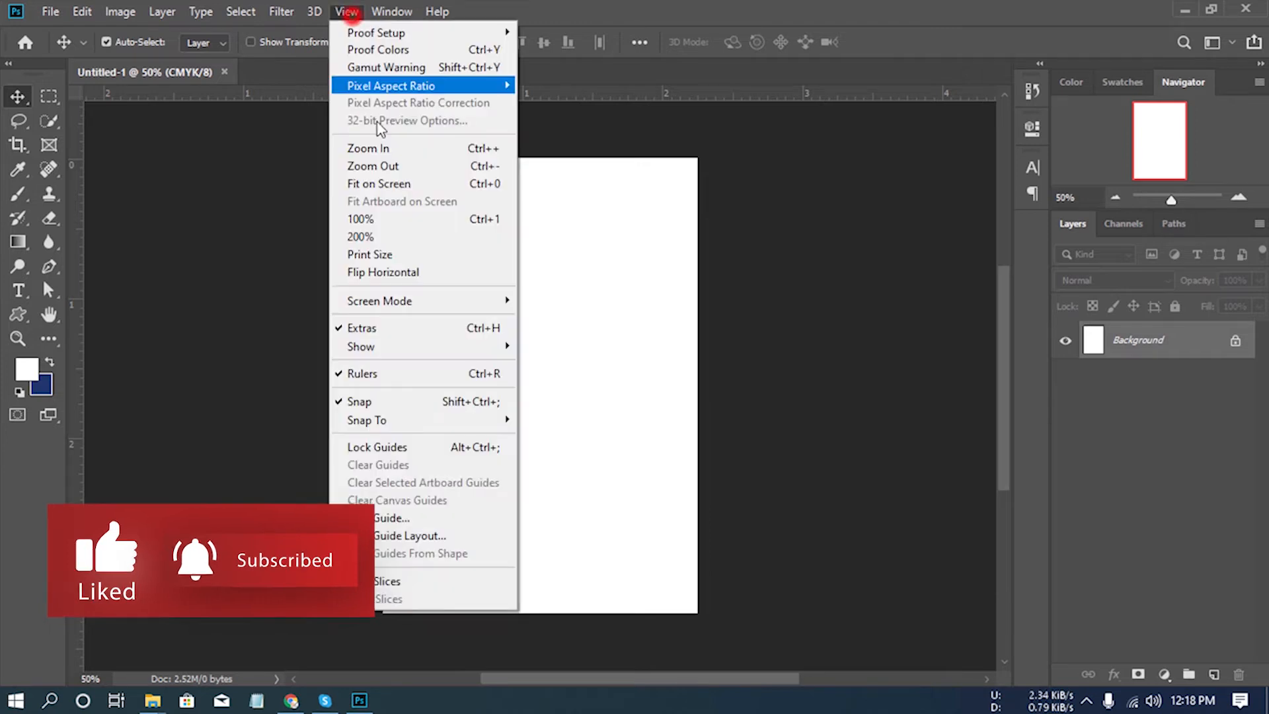
left_click(410, 520)
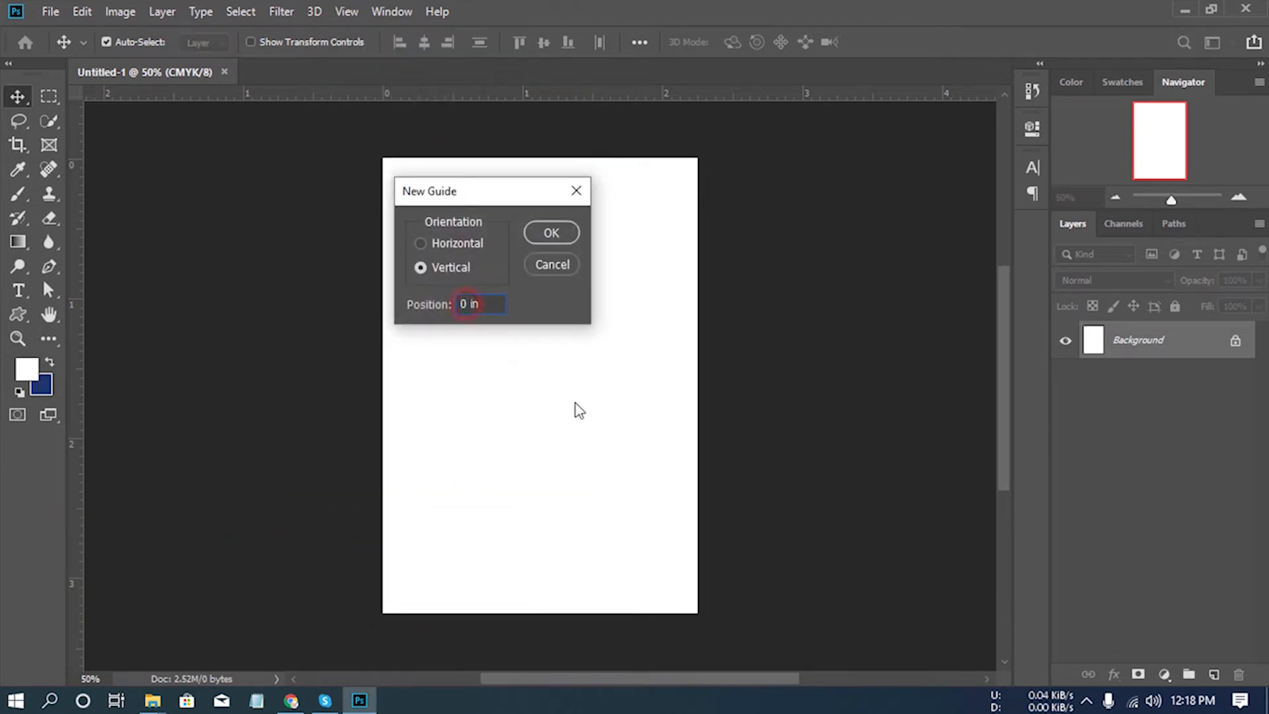
left_click(562, 232)
Add a horizontal guide at 0.25 in.
left_click(341, 11)
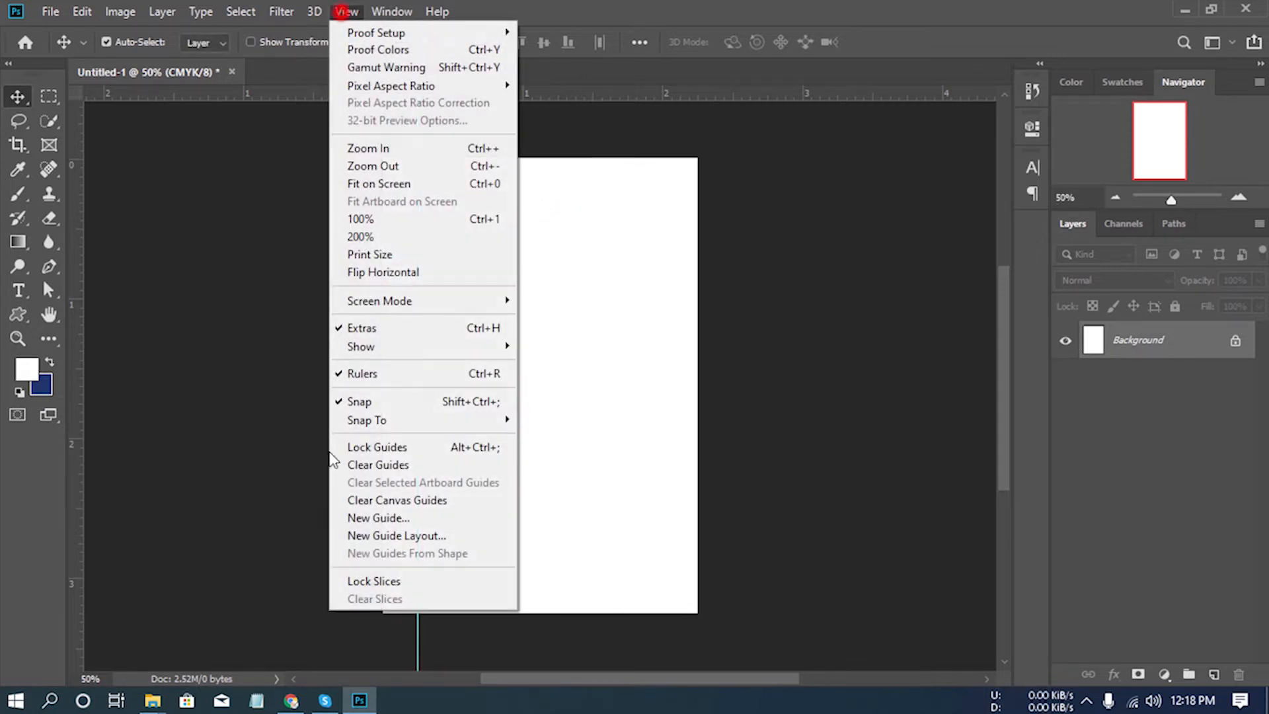
left_click(378, 517)
left_click(423, 244)
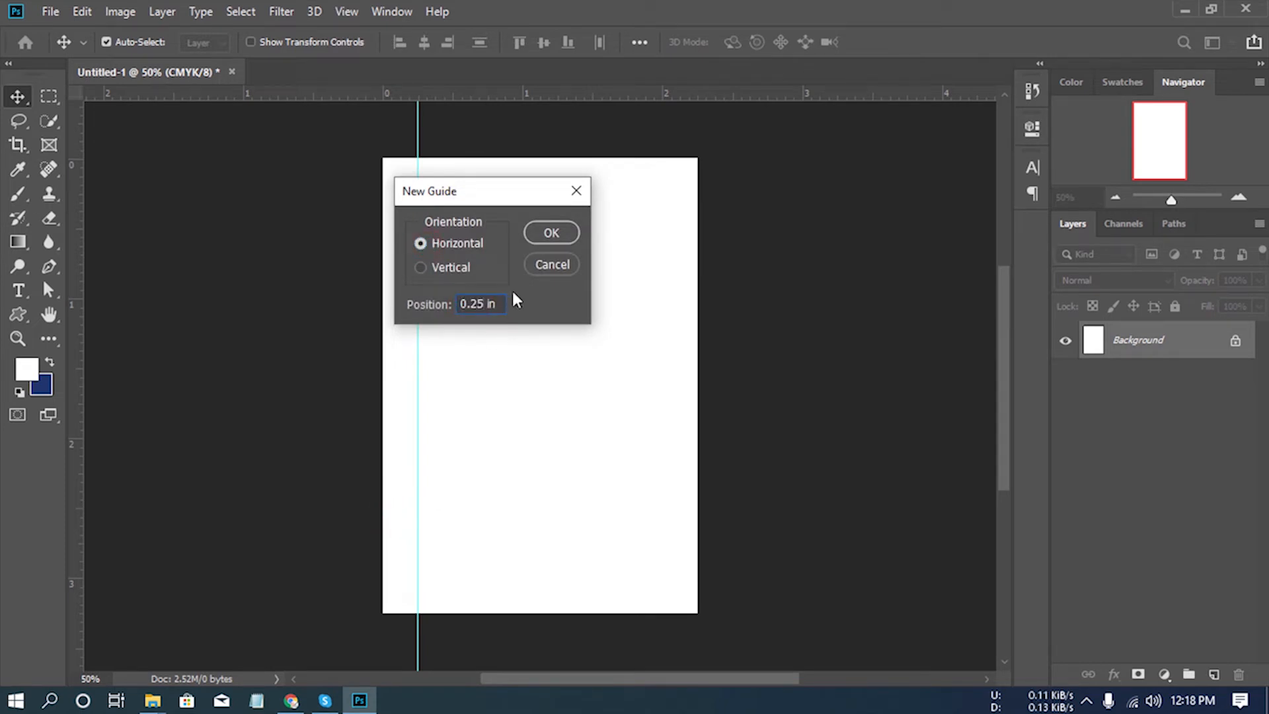
left_click(546, 229)
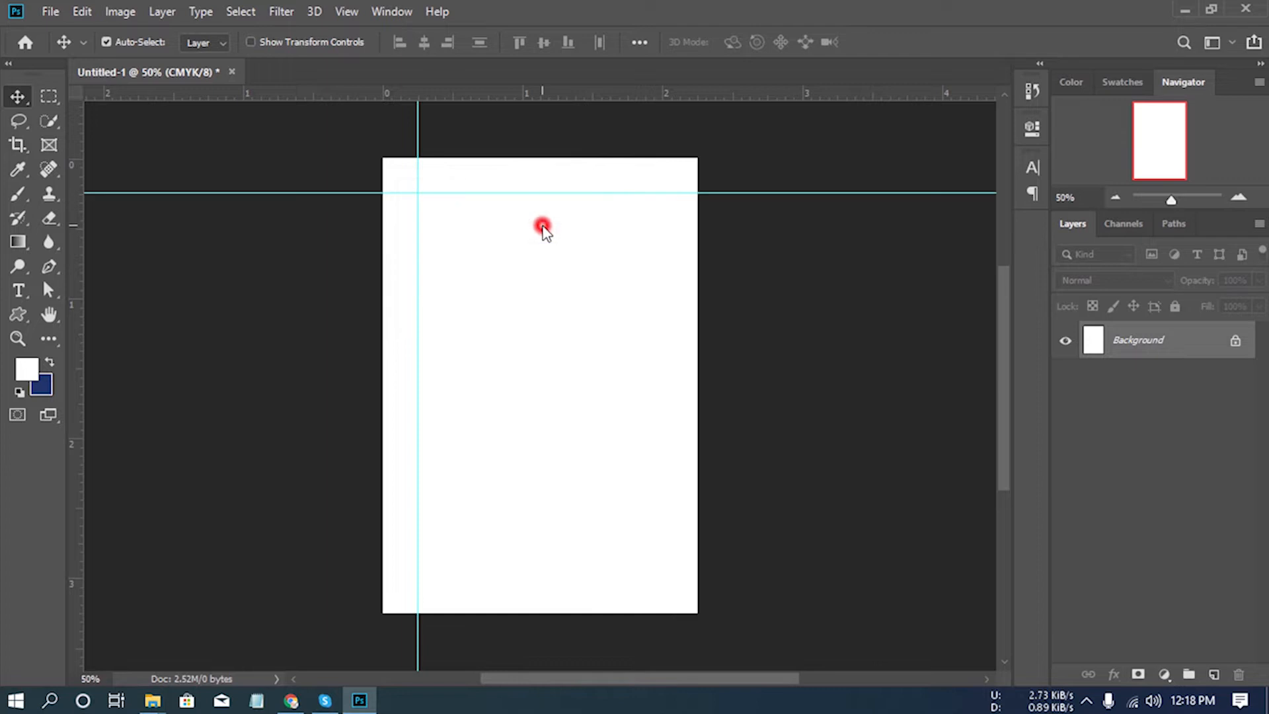
Place matching margin guides along the page's right and bottom edges, using a marquee selection of the existing margin as a spacer.
left_click(49, 100)
mouse_move(377, 150)
left_mouse_down()
mouse_move(417, 192)
mouse_move(402, 187)
mouse_move(681, 190)
left_mouse_up()
left_click_drag(77, 189, 674, 226)
left_click_drag(681, 175, 503, 614)
left_click_drag(489, 94, 507, 578)
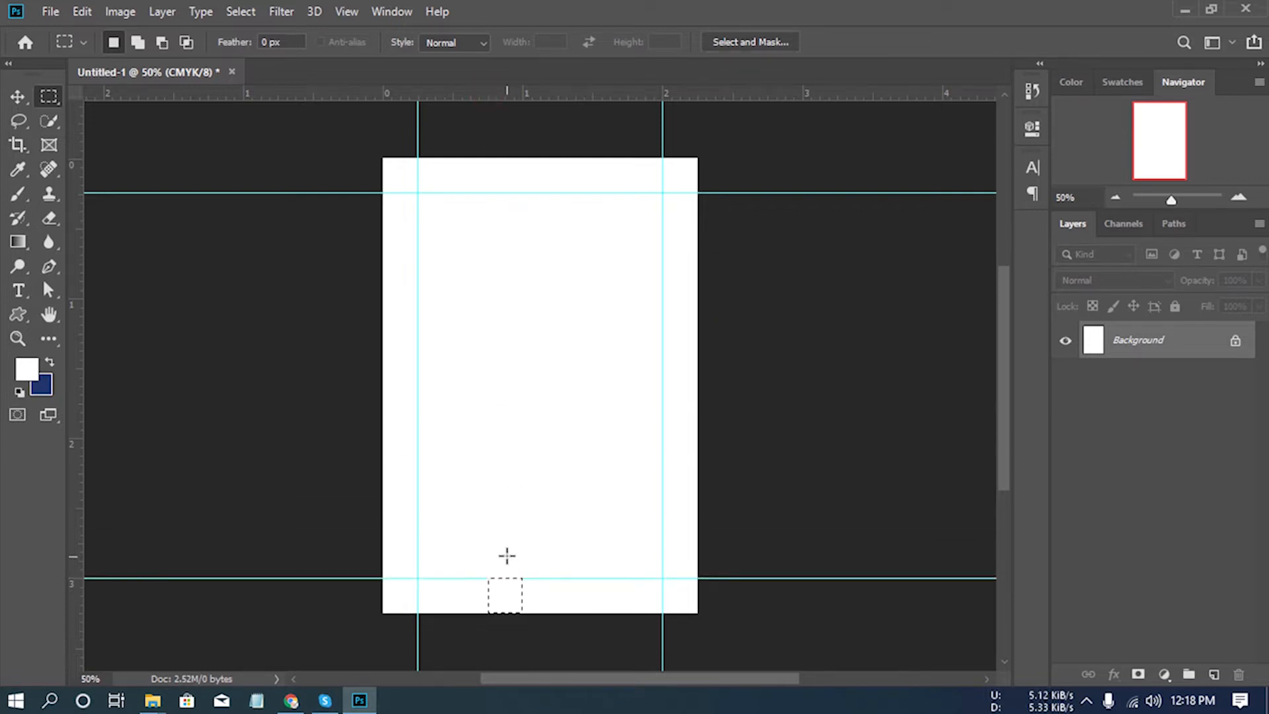
key("ctrl+d")
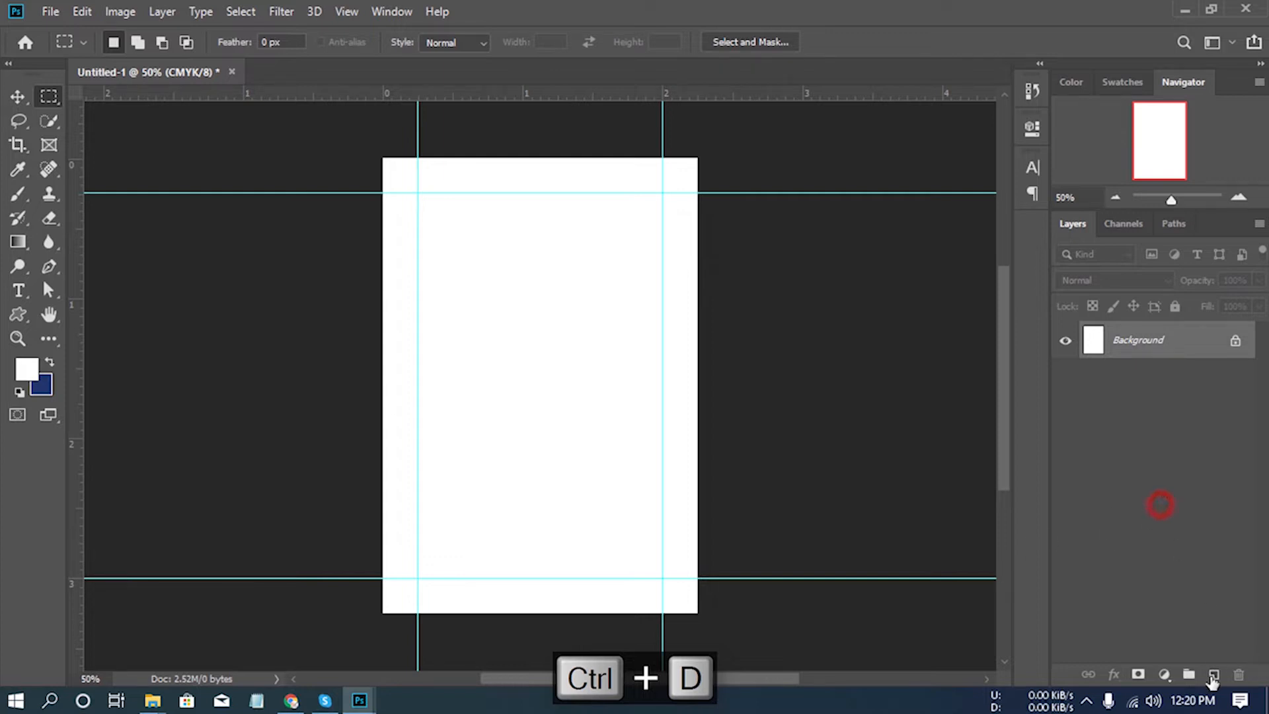
On a new layer, draw a thin navy rectangle about 735 × 8 px across the upper part of the page.
left_click(1214, 675)
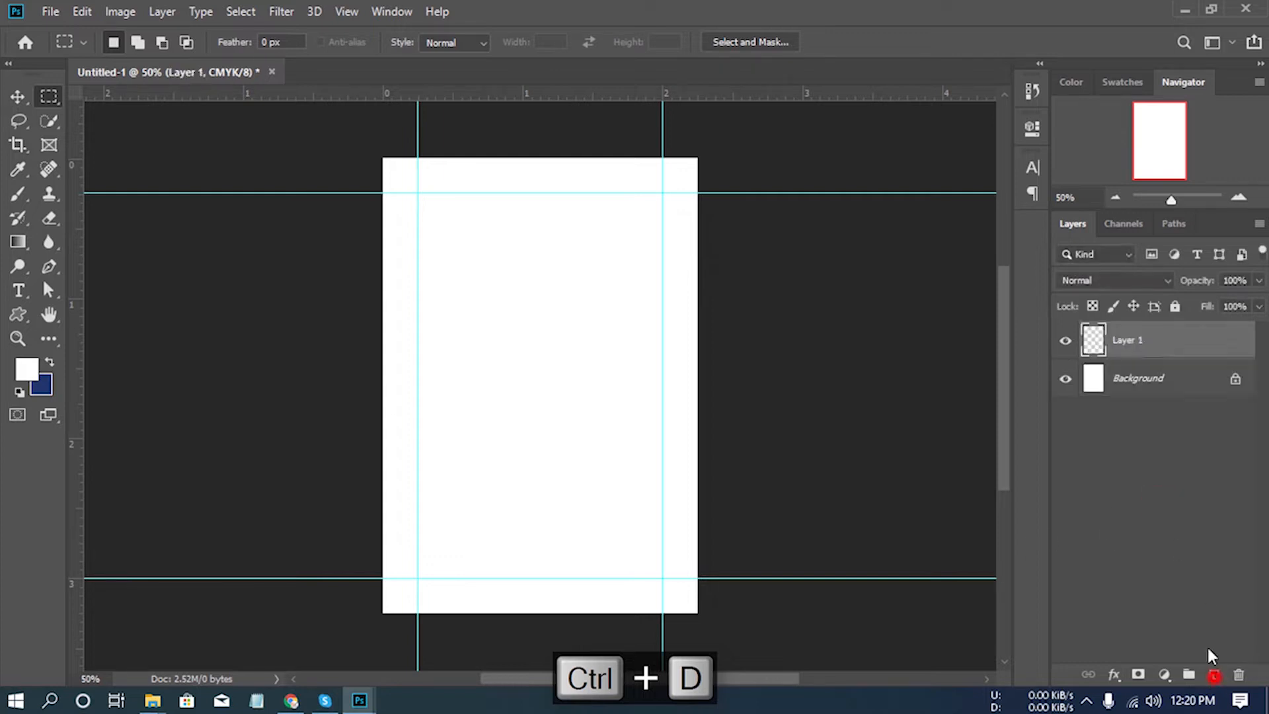
left_click(50, 362)
left_click(16, 318)
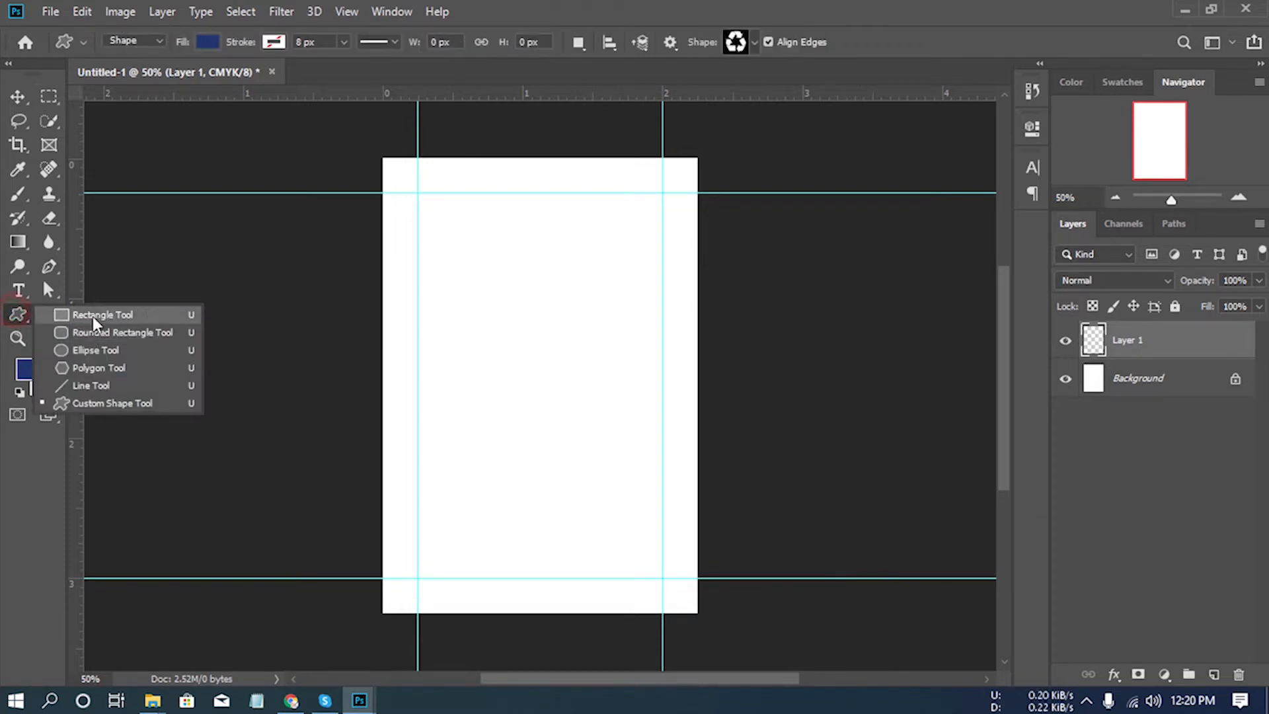
left_click(93, 312)
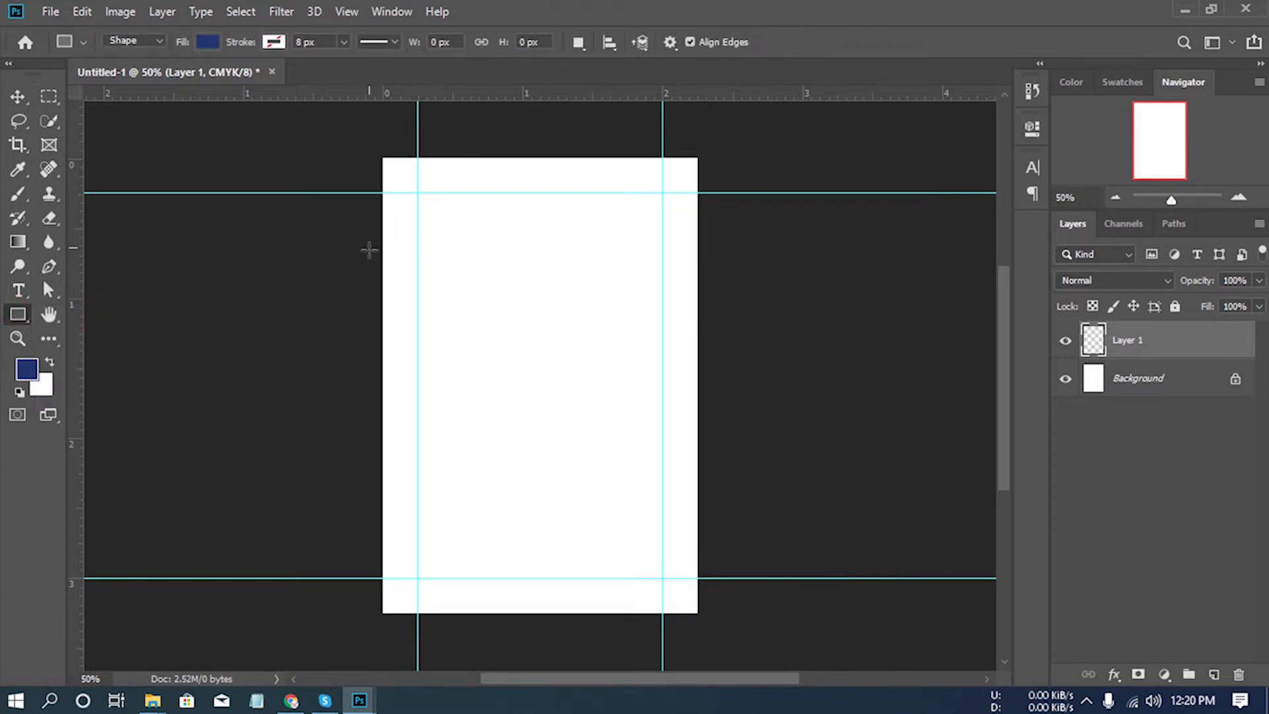
left_click_drag(369, 256, 711, 257)
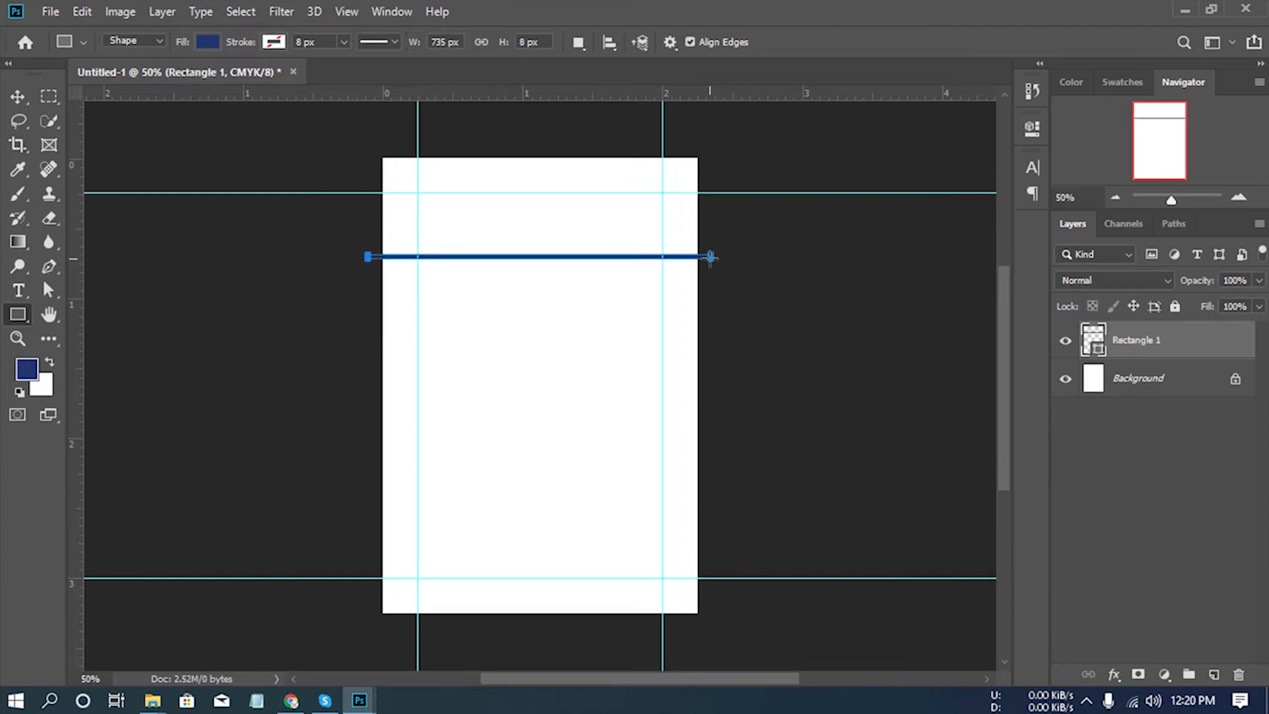
left_click(1159, 452)
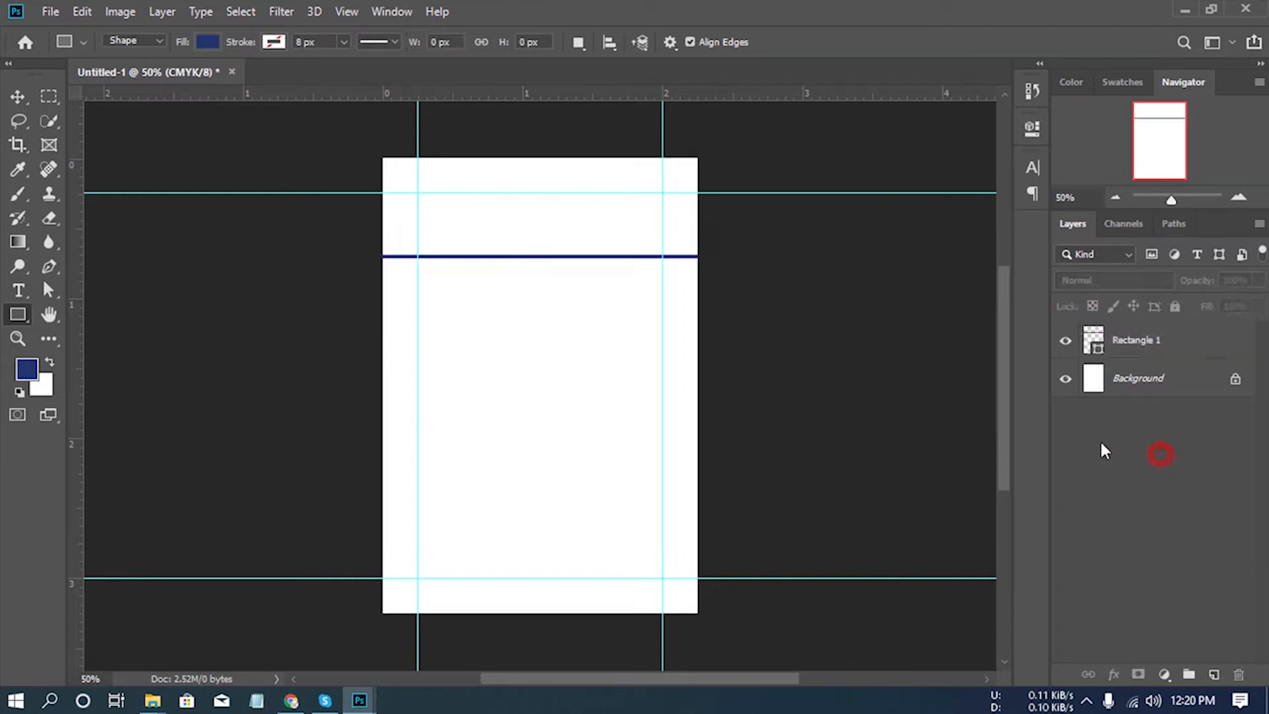
Center the navy line horizontally on the canvas and clear the selection.
left_click(1160, 342)
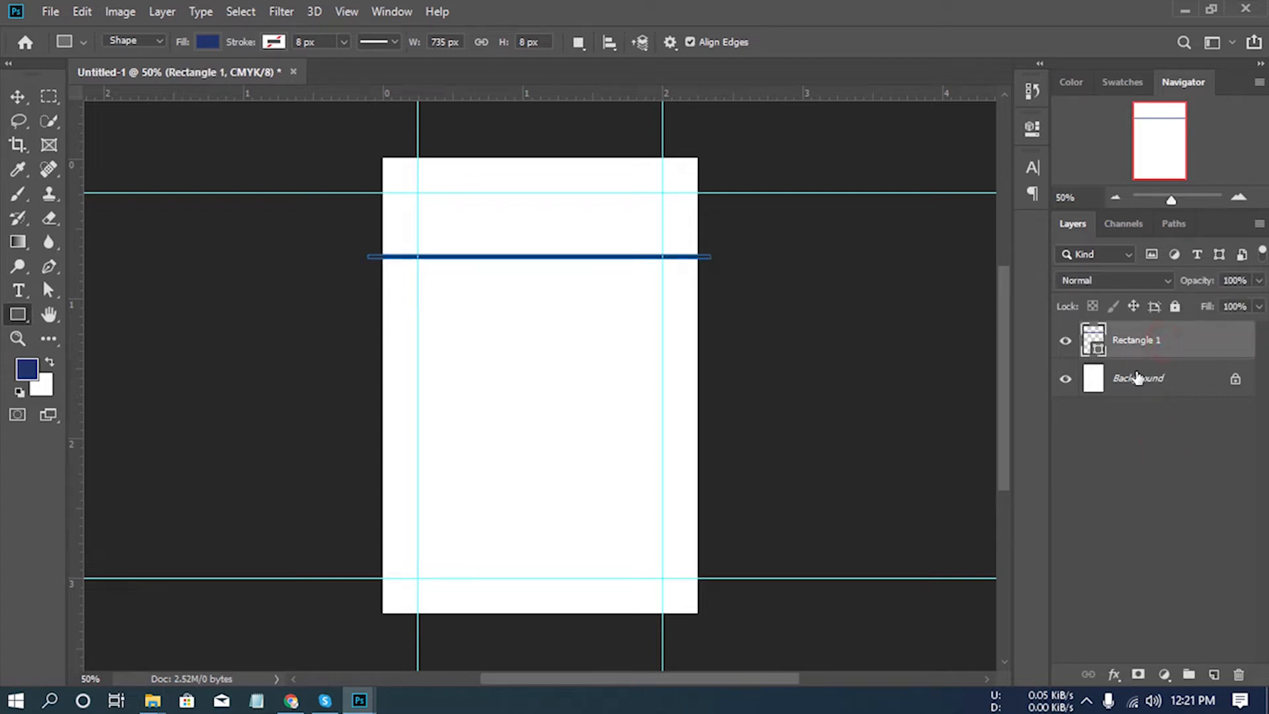
key("ctrl+a")
left_click(18, 96)
left_click(424, 43)
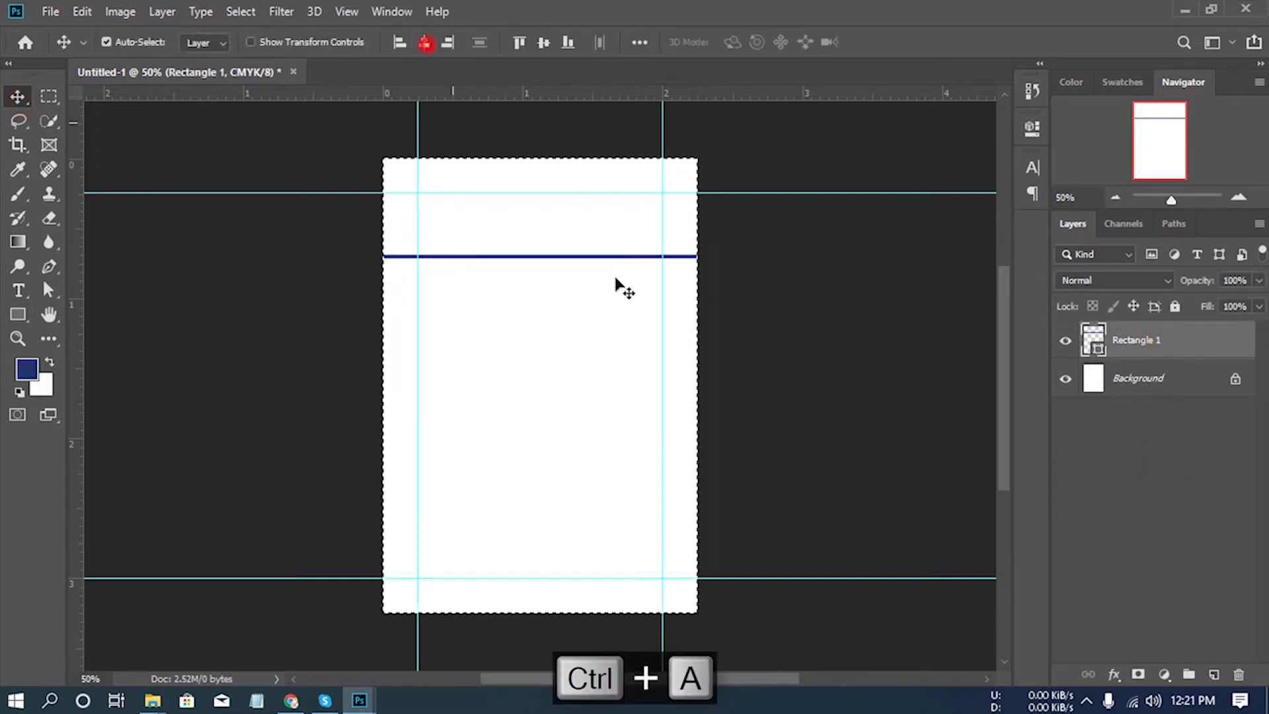
left_click(1149, 459)
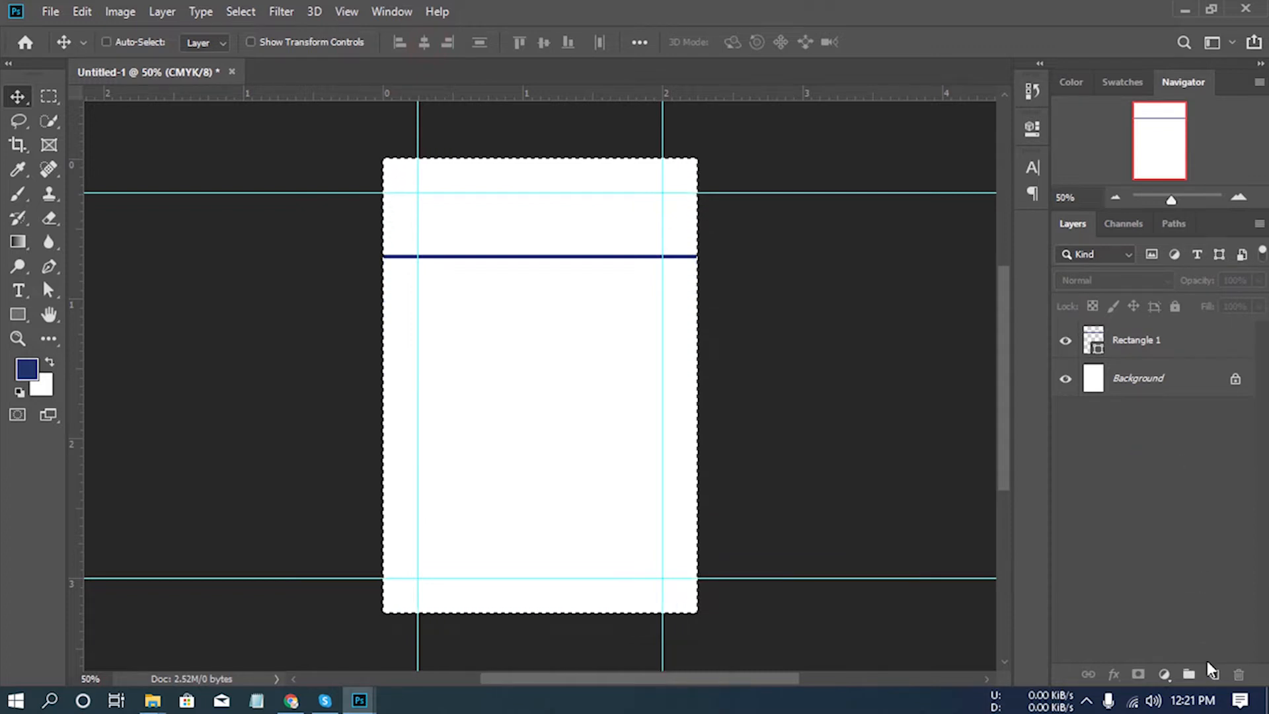
key("ctrl+d")
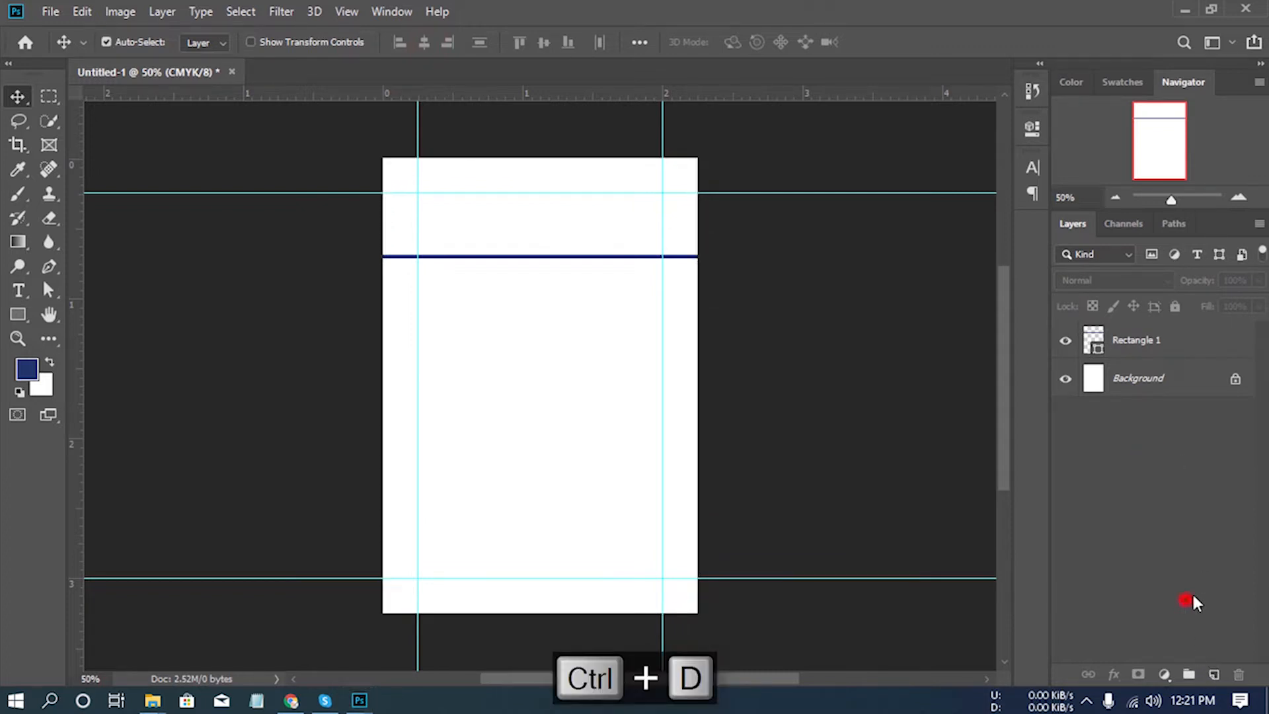
On a new layer, draw a circle about 234 px in diameter below the navy line with the Ellipse tool.
left_click(1180, 353)
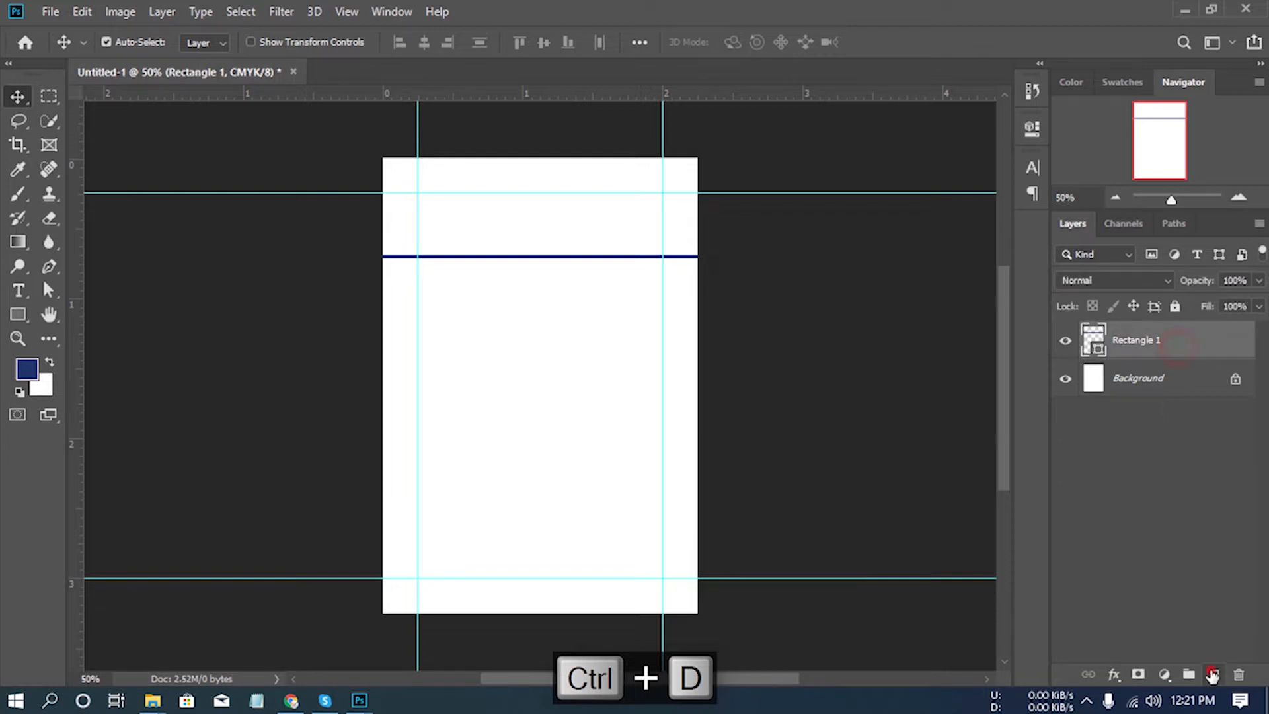
left_click(1214, 675)
left_click(20, 322)
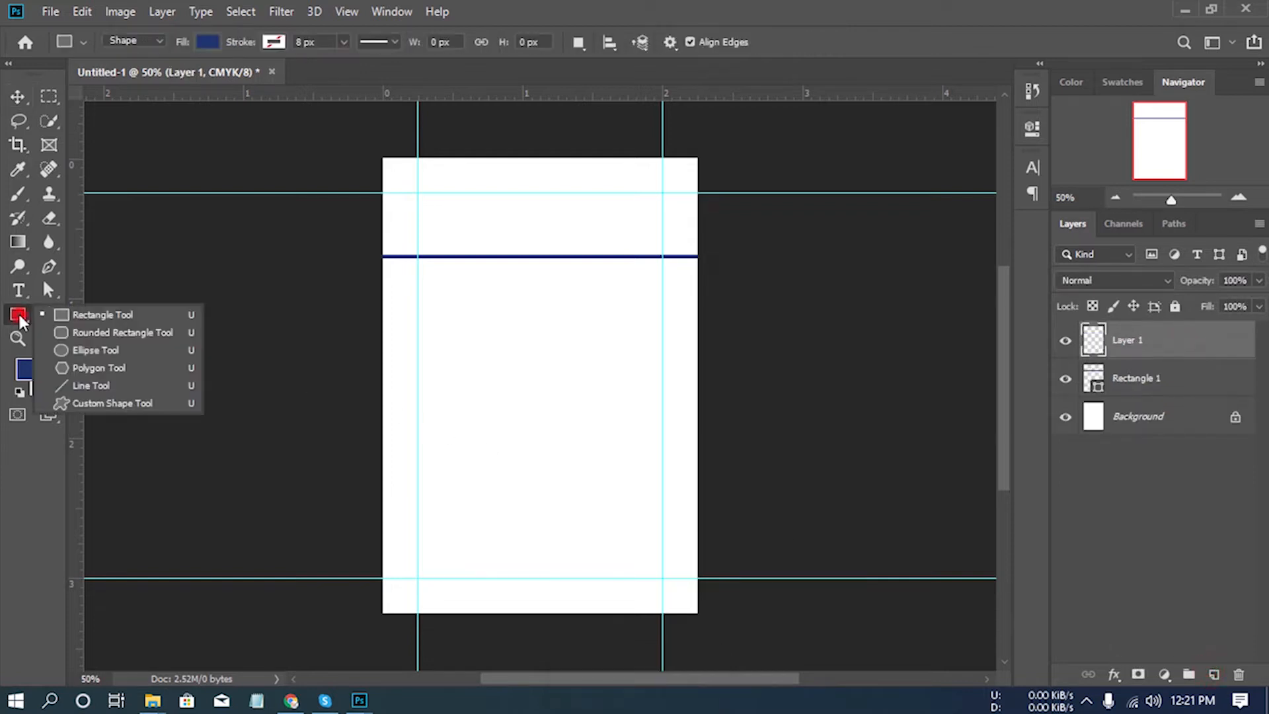
left_click(92, 347)
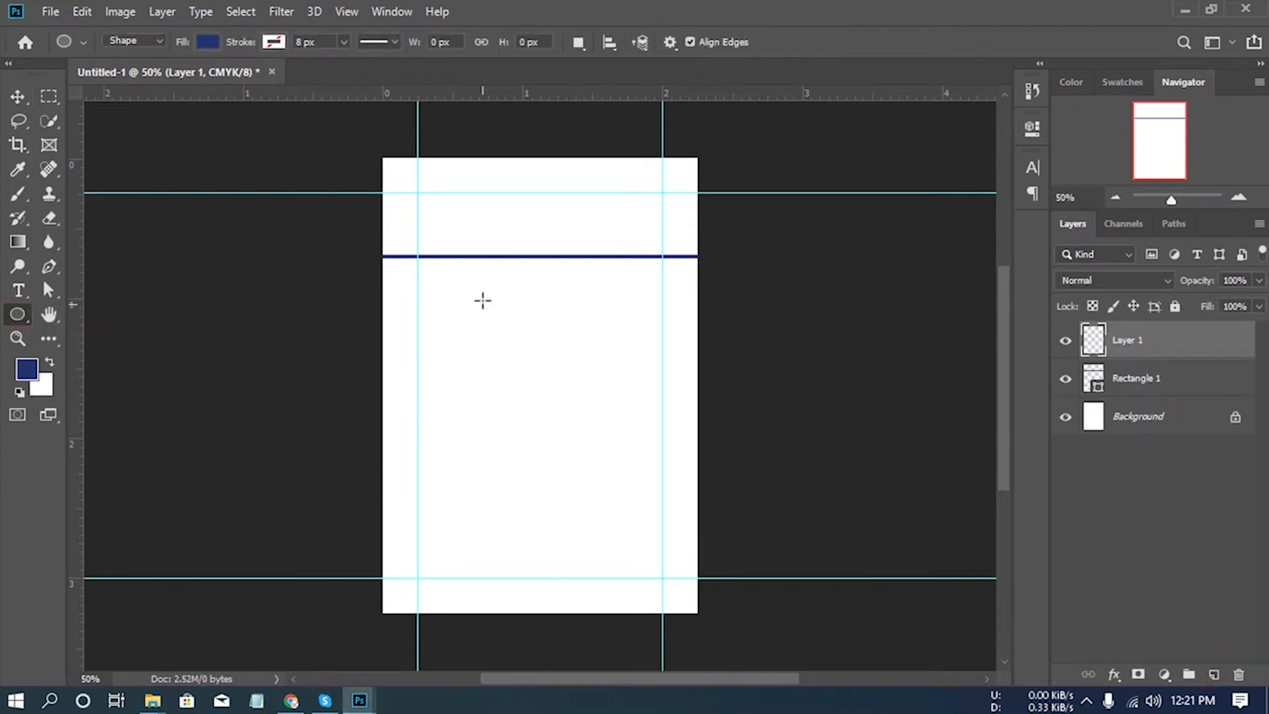
left_click_drag(480, 283, 589, 417)
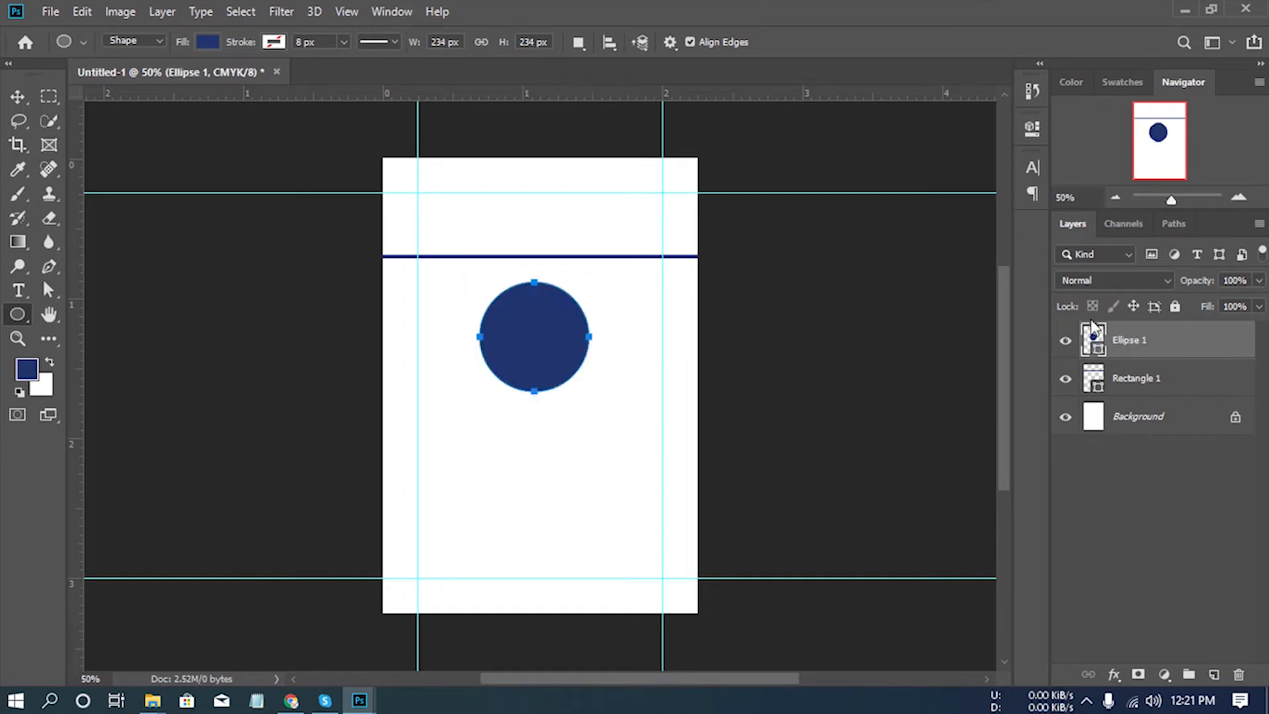
Change the circle's fill color to black.
double_click(1100, 340)
left_click_drag(816, 456, 717, 558)
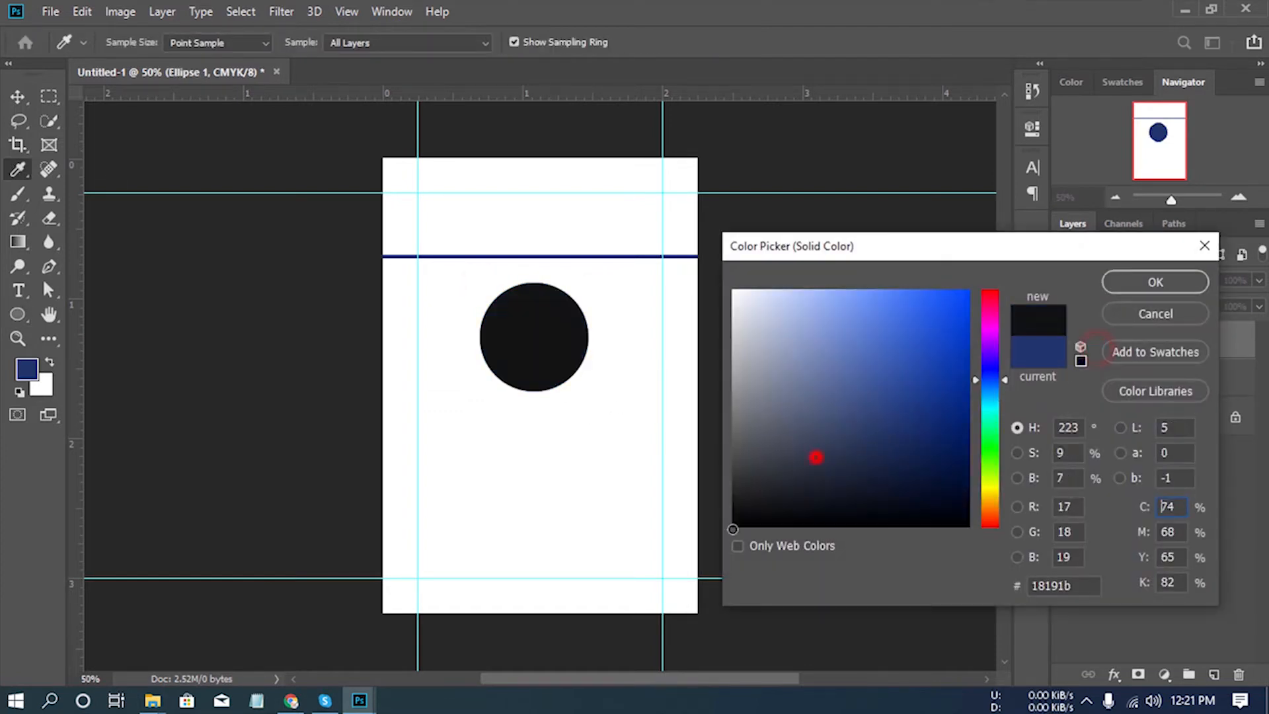
left_click(1160, 283)
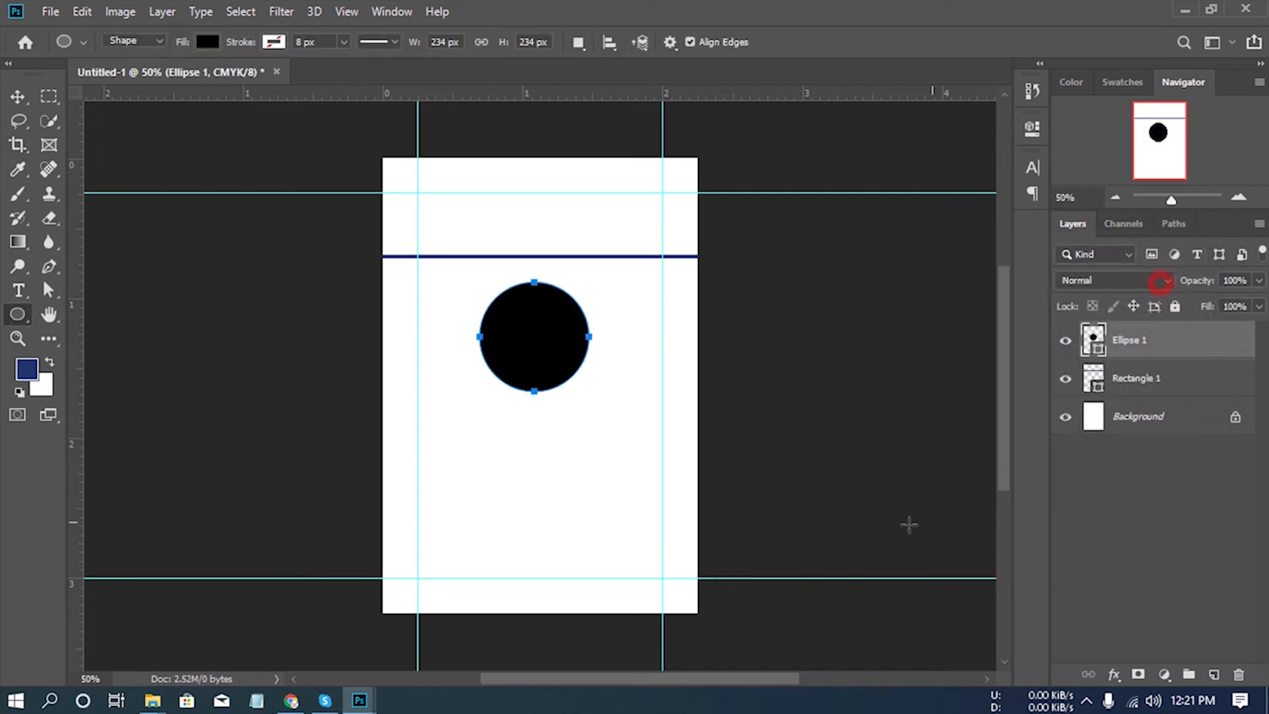
Center the black circle horizontally on the canvas, clear the selection and nudge the circle slightly upward.
key("ctrl+a")
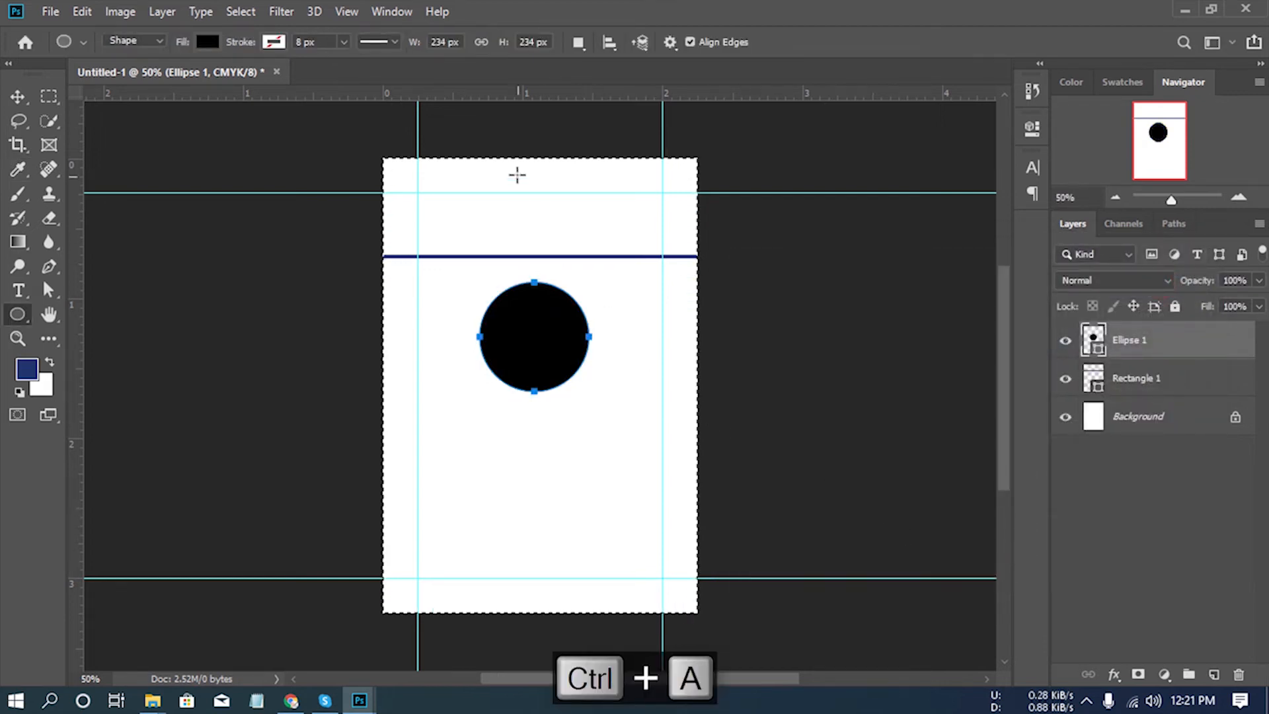
left_click(18, 97)
left_click(423, 42)
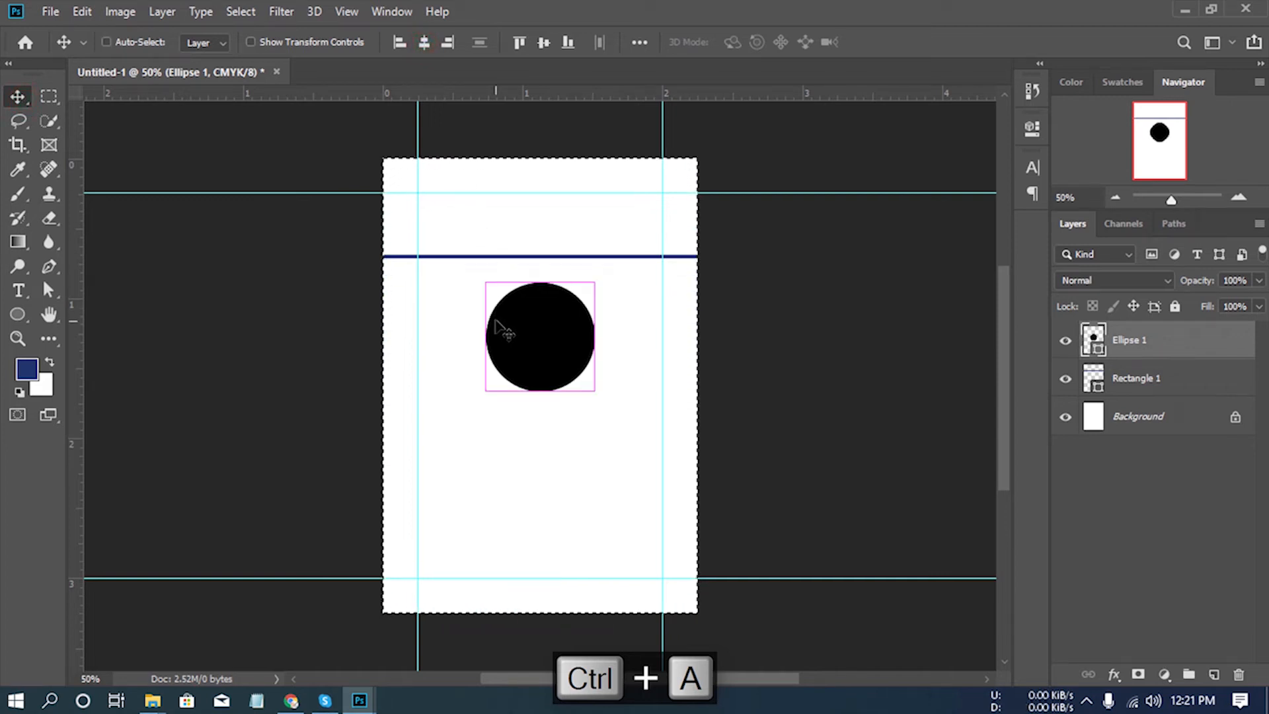
key("ctrl+d")
key("Up")
key("Up")
key("Up")
key("Up")
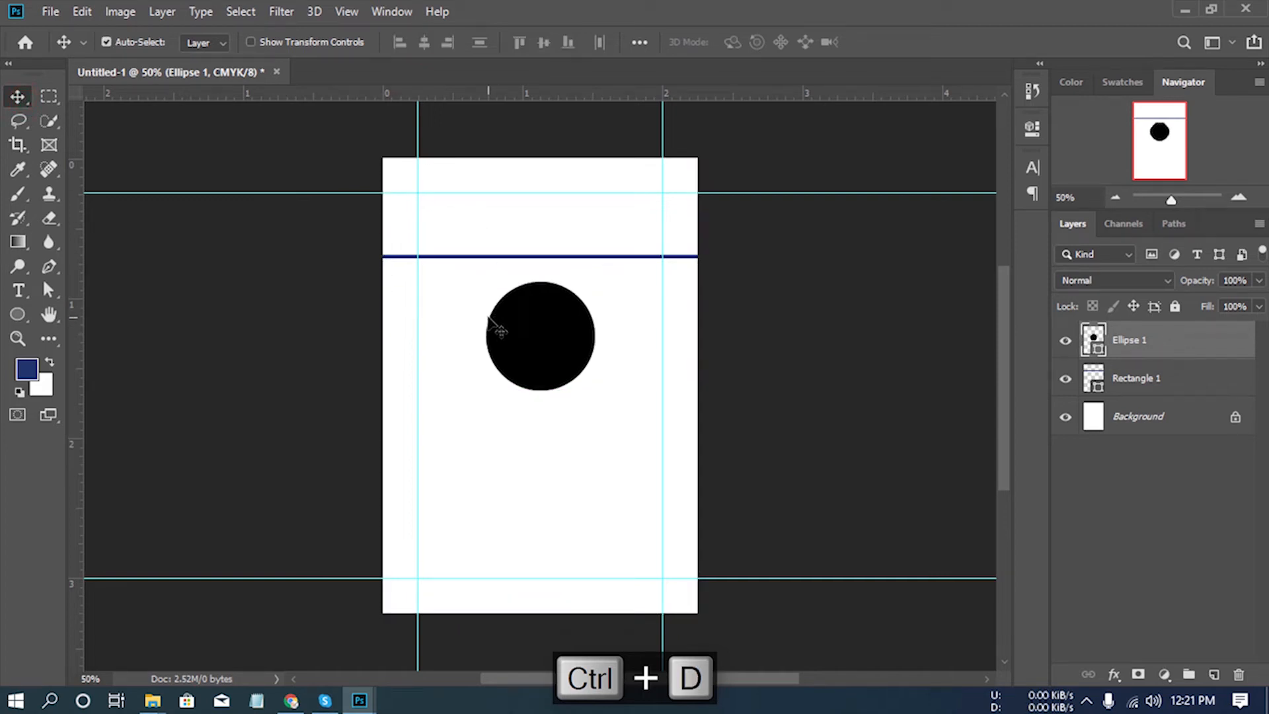
Switch to the icon pack folder in File Explorer and open the portrait of the bearded man in Adobe Photoshop CC 2019.
mouse_move(153, 699)
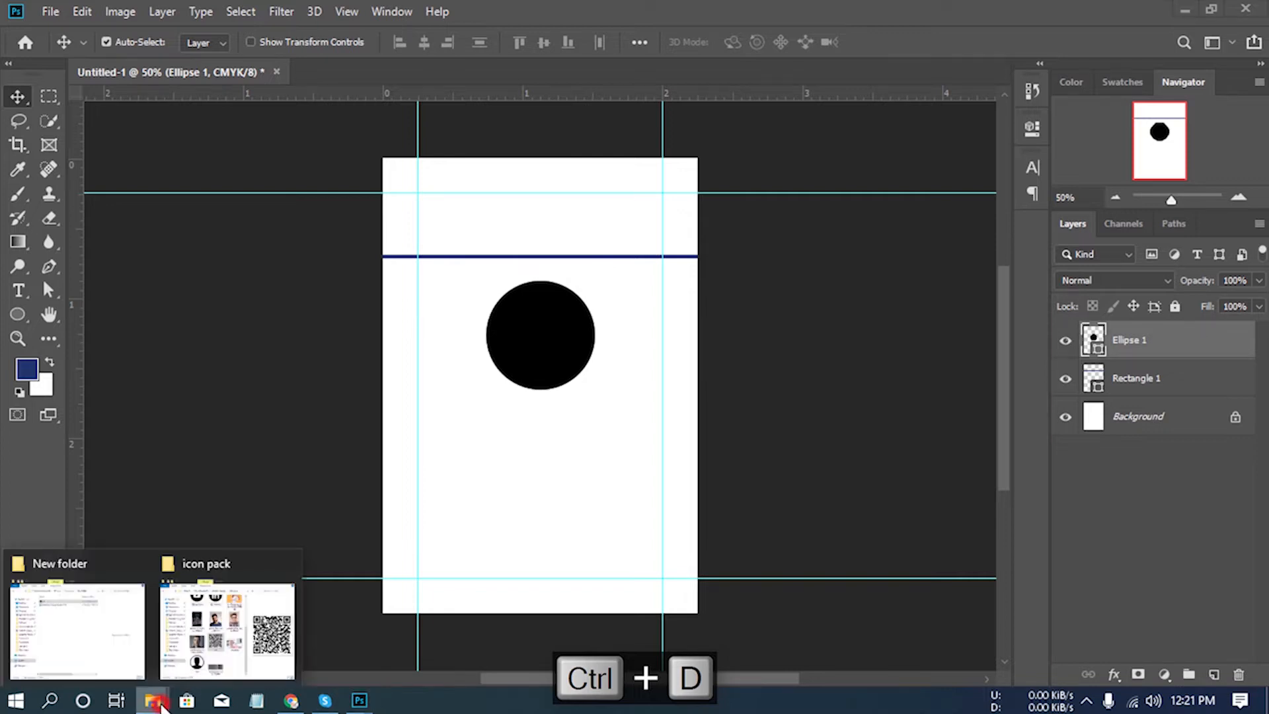
left_click(256, 640)
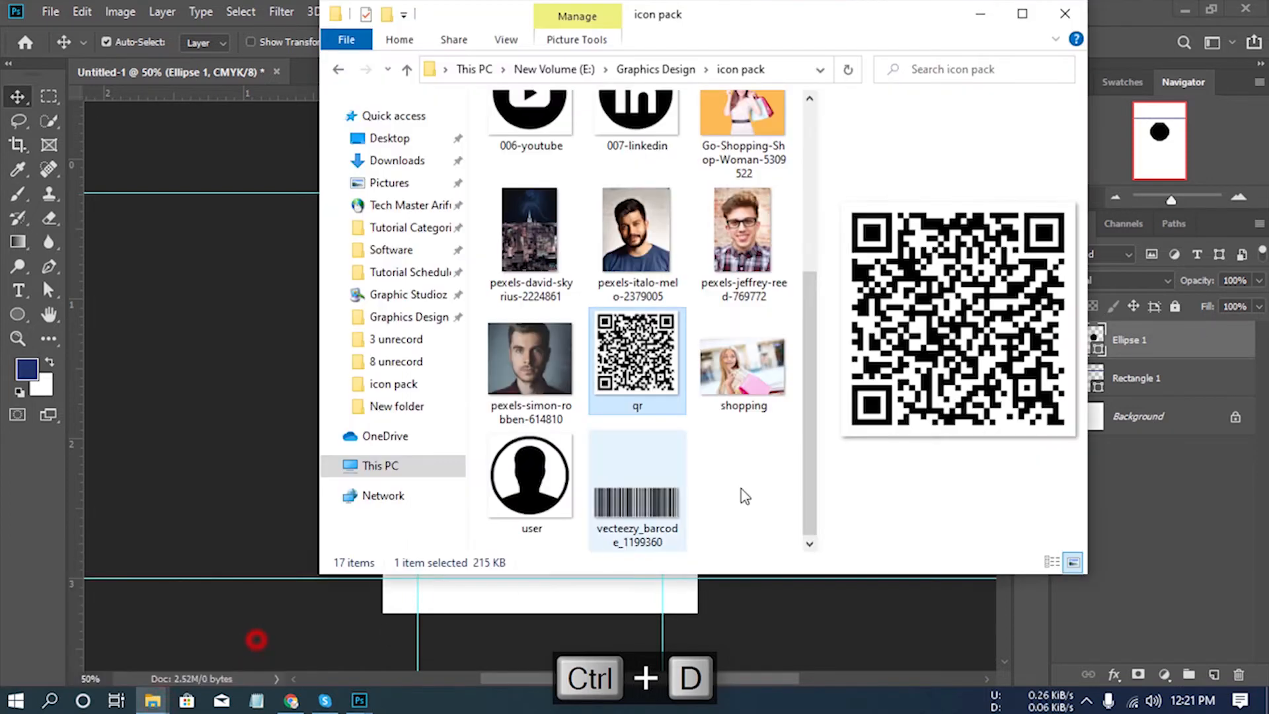
right_click(646, 250)
left_click(714, 404)
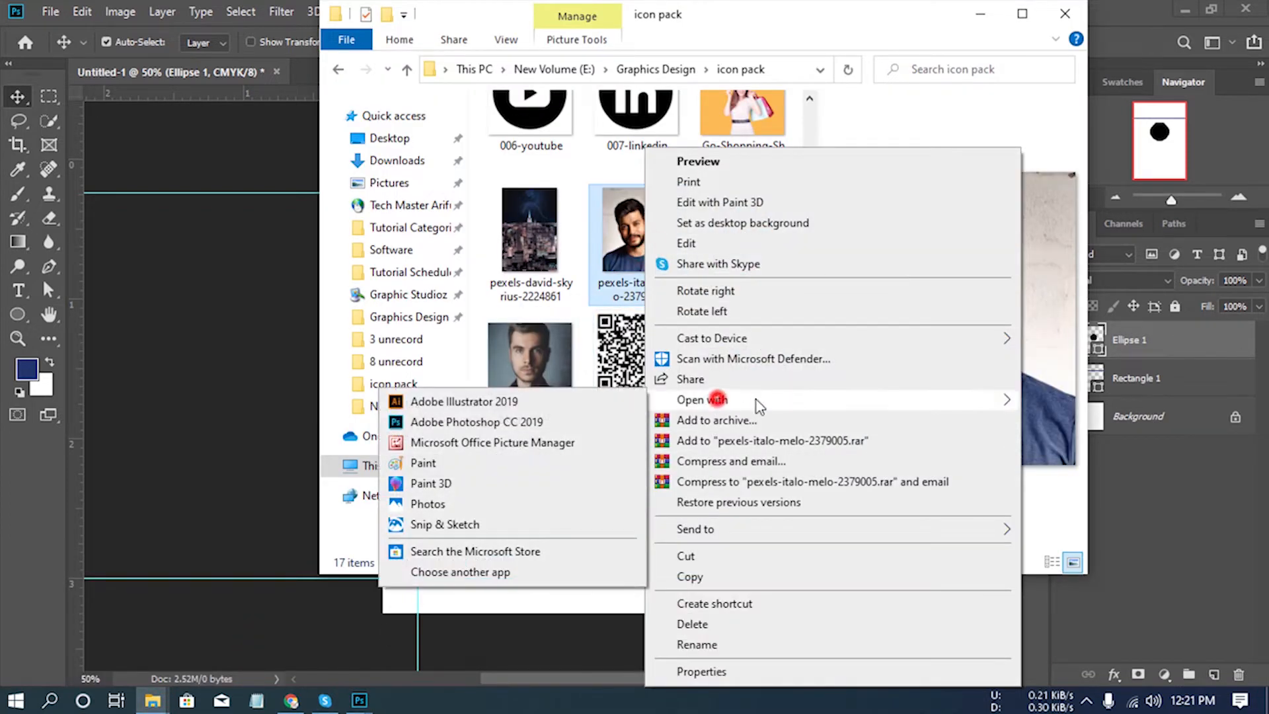
left_click(508, 422)
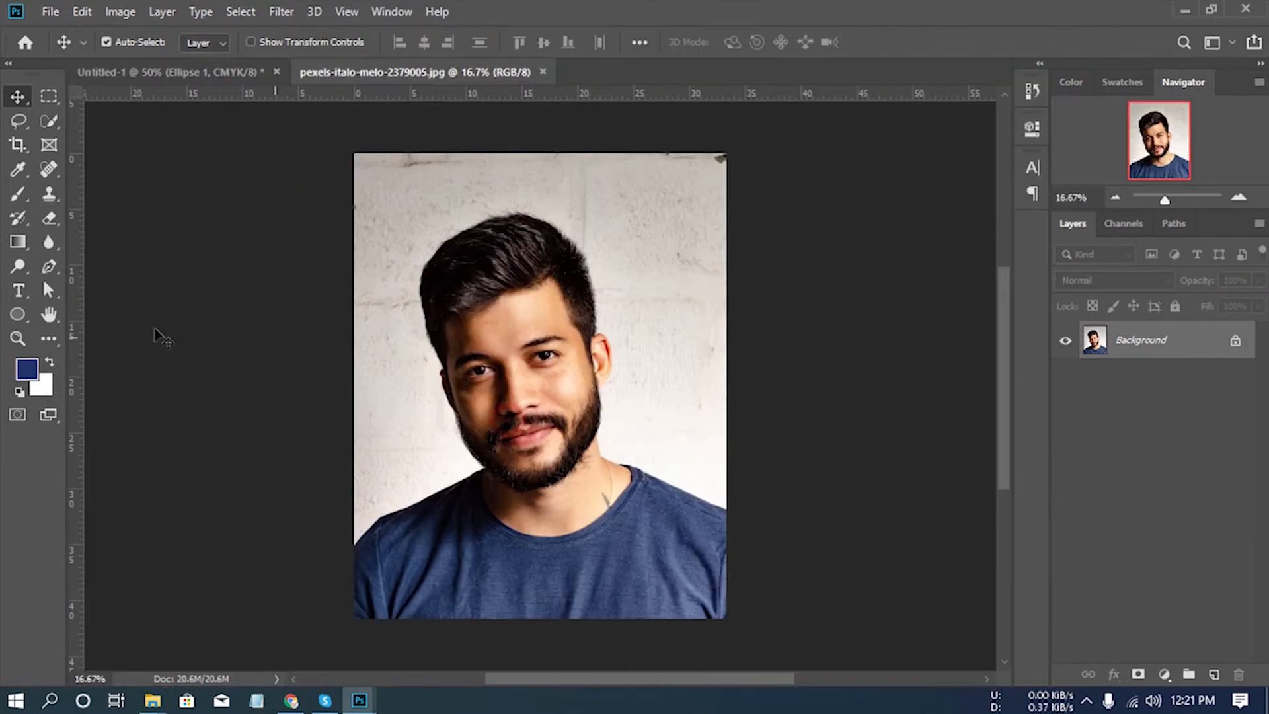
Bring the portrait into the Untitled-1 document above the circle and center it horizontally on the canvas.
left_click_drag(541, 355, 331, 221)
left_click_drag(525, 316, 526, 317)
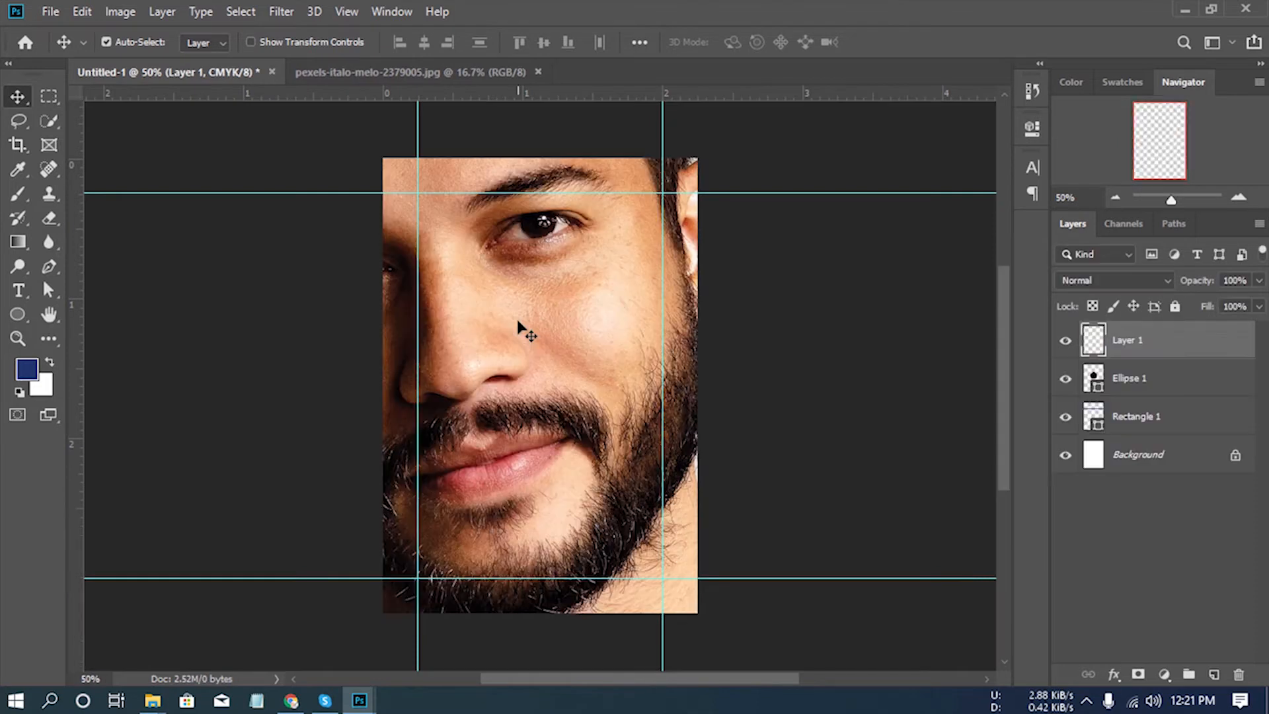
key("ctrl+a")
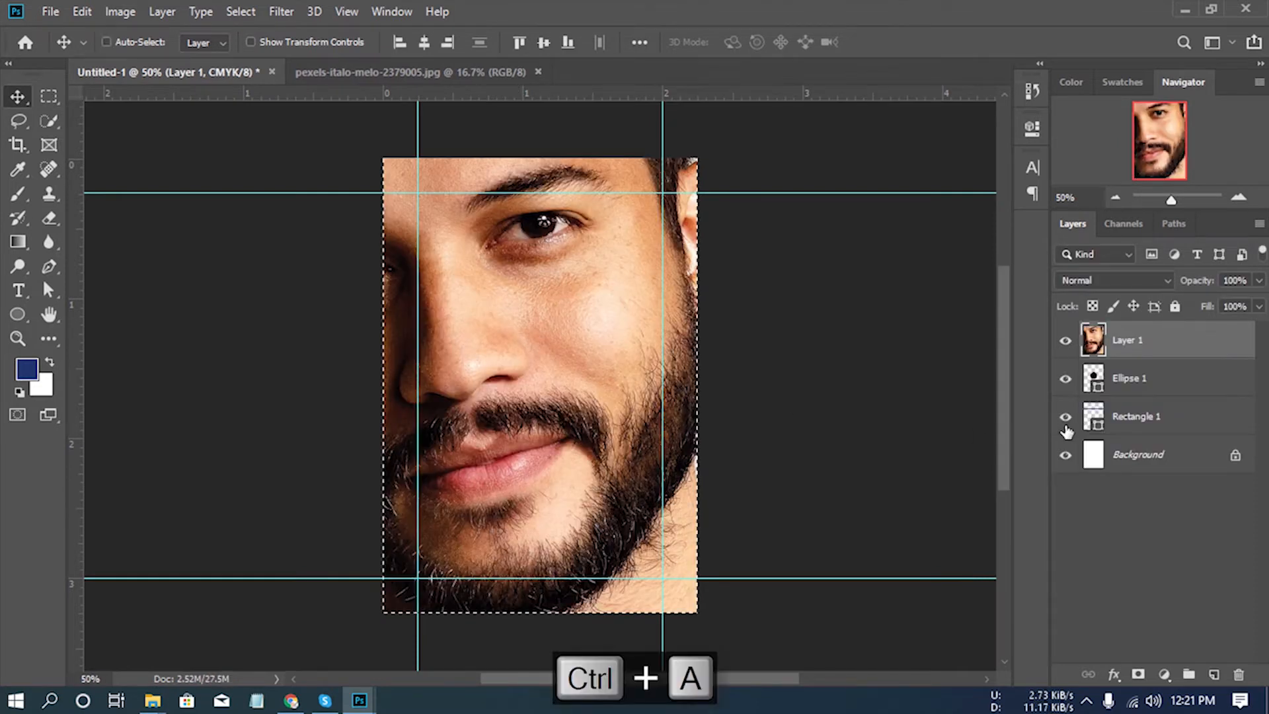
left_click(425, 43)
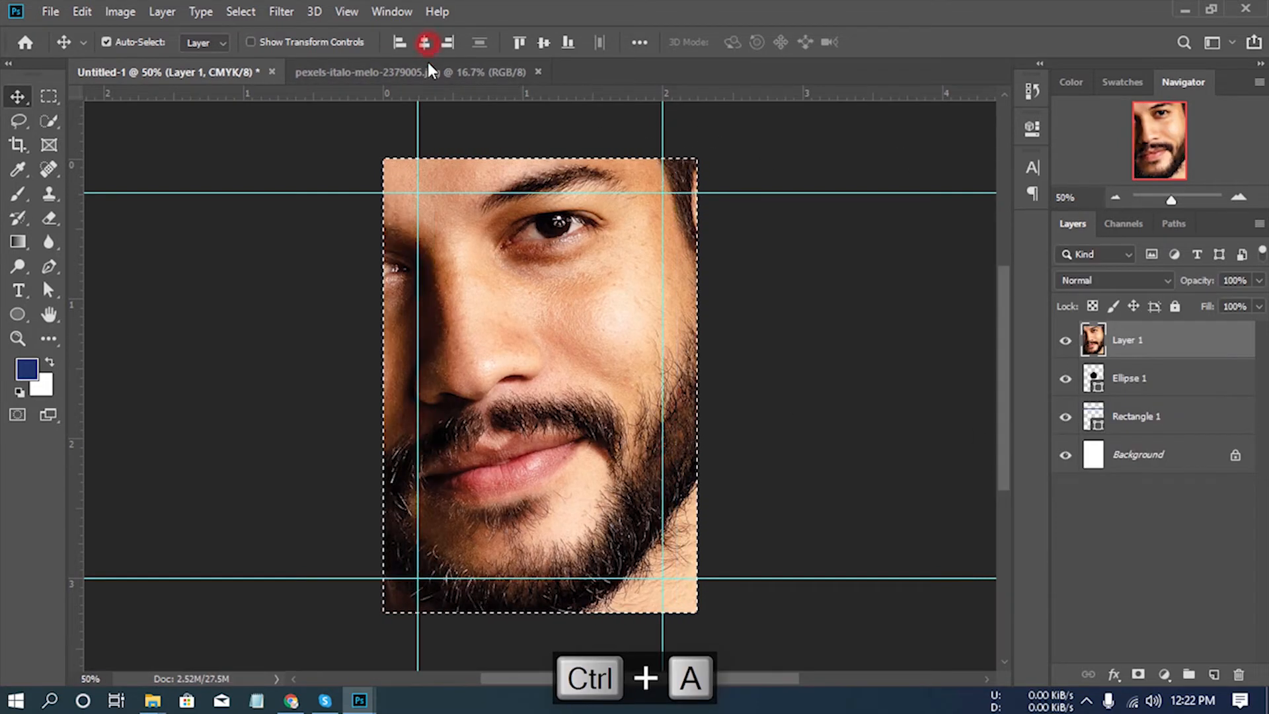
key("ctrl+d")
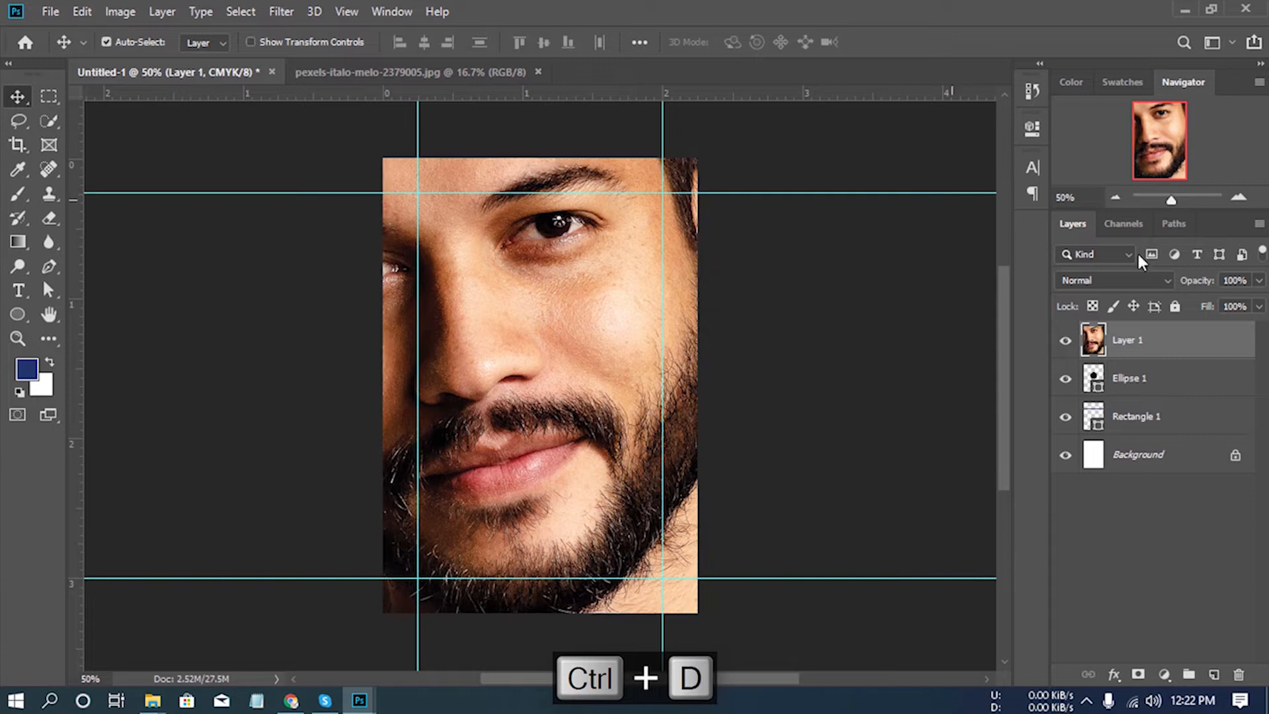
Clip the portrait layer to the circle below it and scale the photo to 10% so the face fits inside.
right_click(1170, 330)
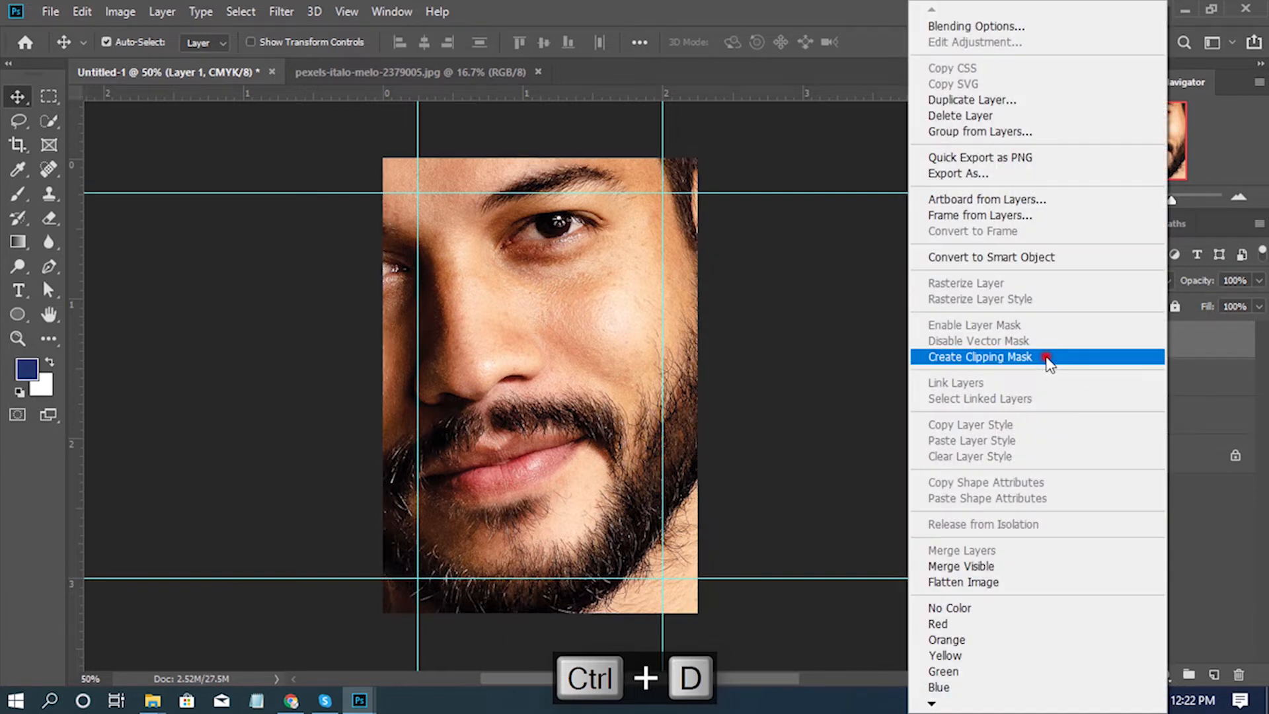
left_click(1048, 357)
key("ctrl+t")
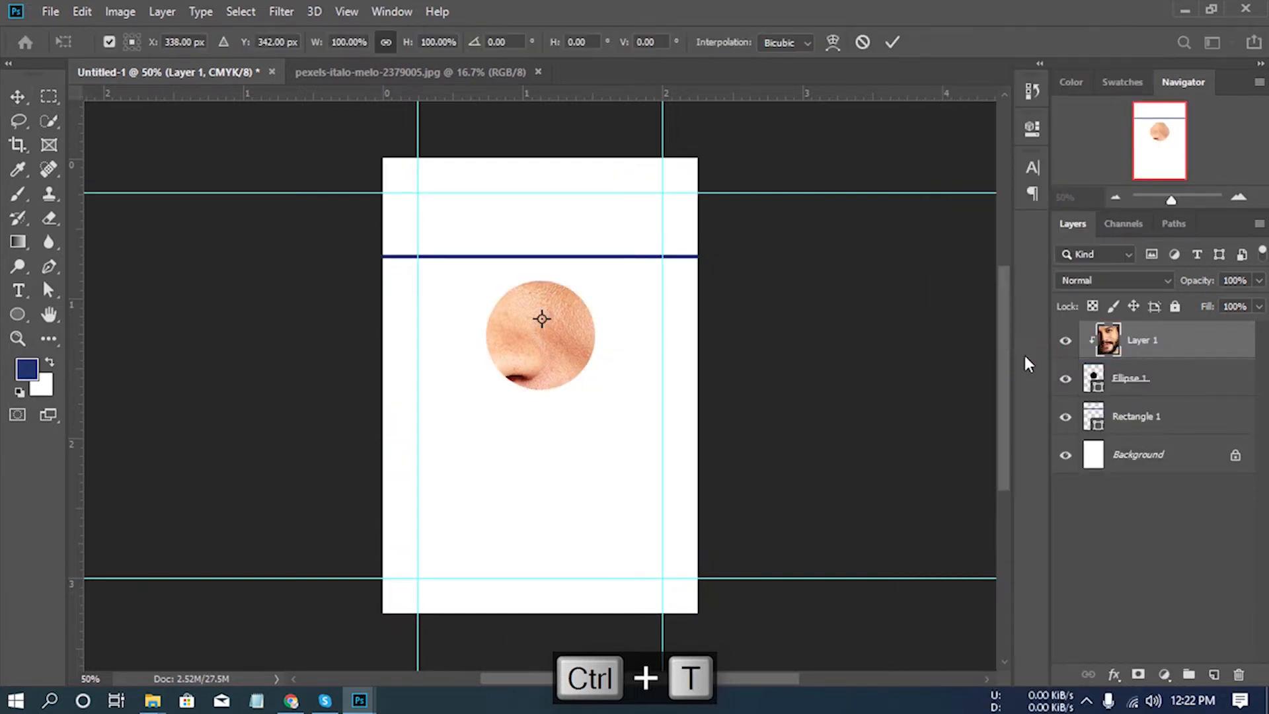
left_click_drag(315, 45, 232, 42)
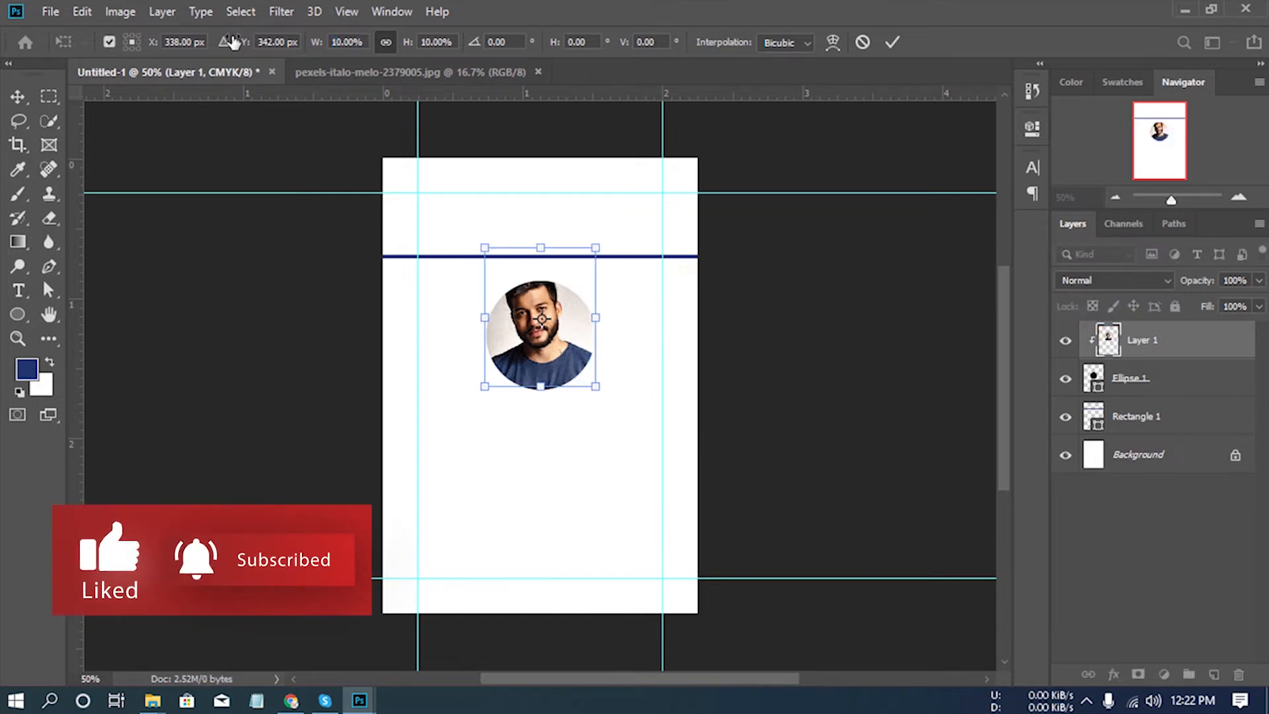
key("Return")
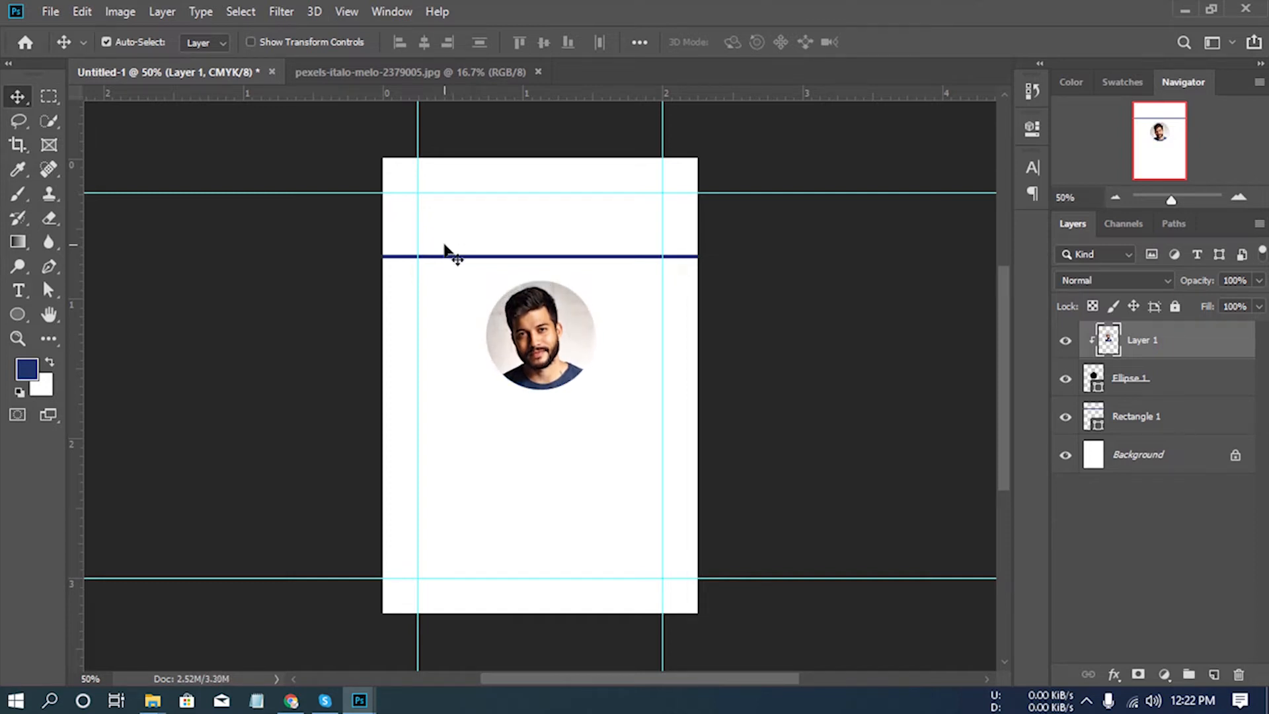
Add two outside strokes to the circle layer: a 7 px white one and a 15 px navy one.
left_click(1179, 381)
right_click(1197, 381)
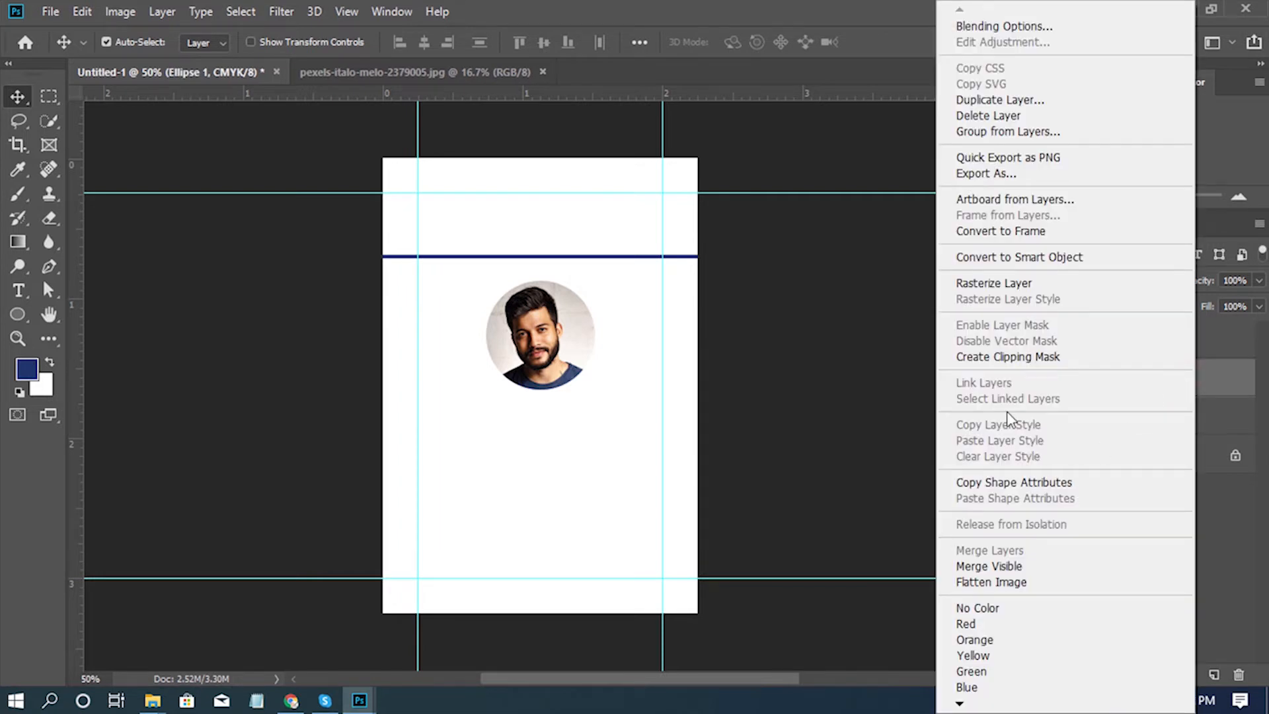
left_click(1018, 27)
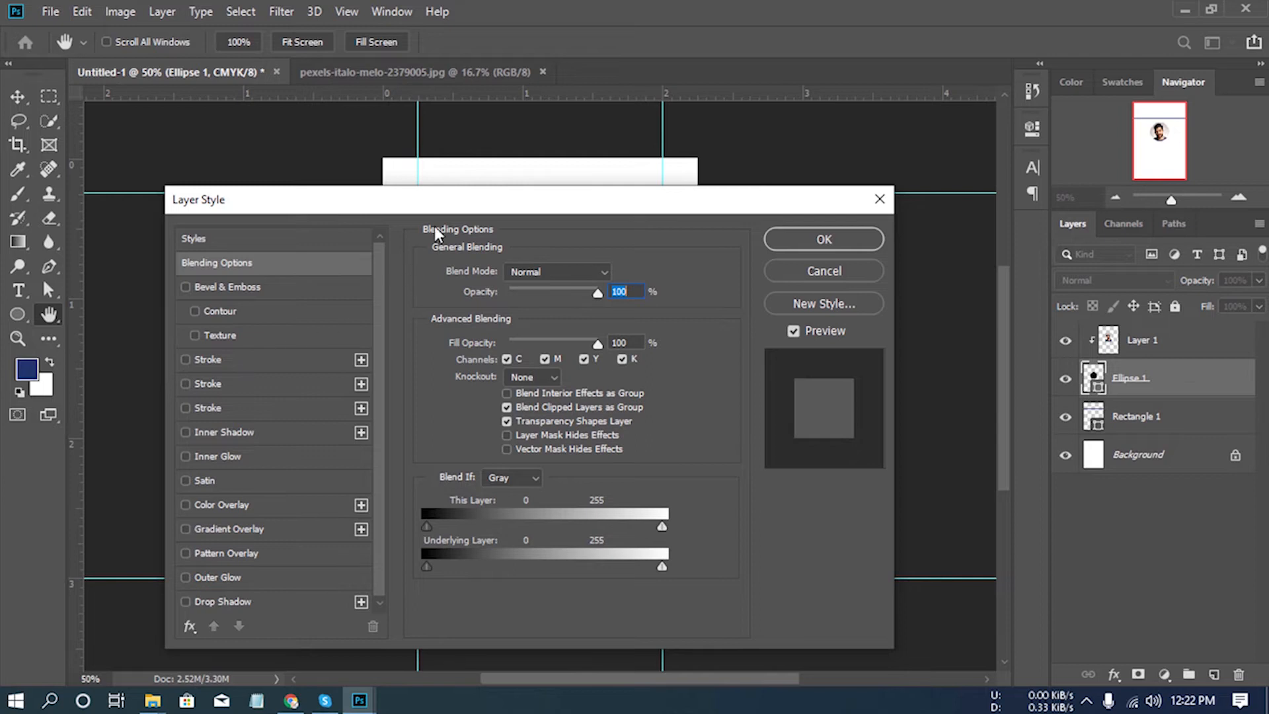
mouse_move(459, 207)
left_mouse_down()
mouse_move(1094, 185)
mouse_move(1032, 151)
left_mouse_up()
left_click(758, 302)
left_click(800, 301)
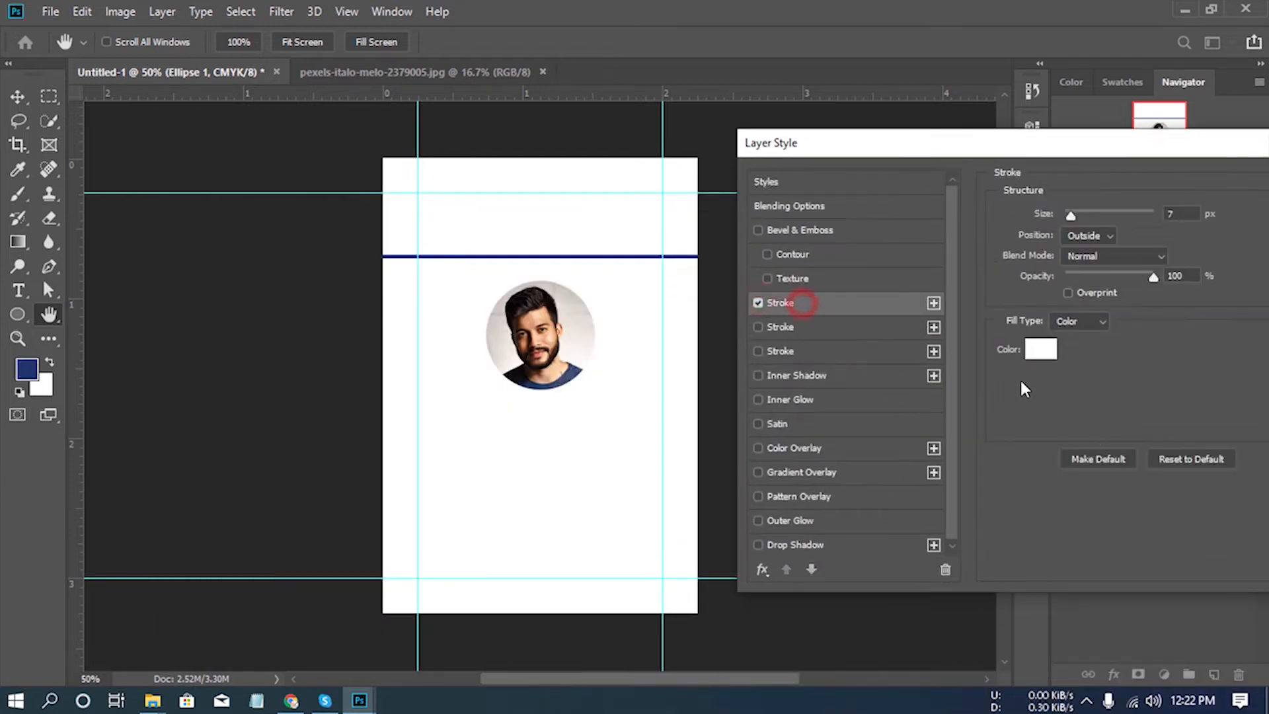
left_click(758, 326)
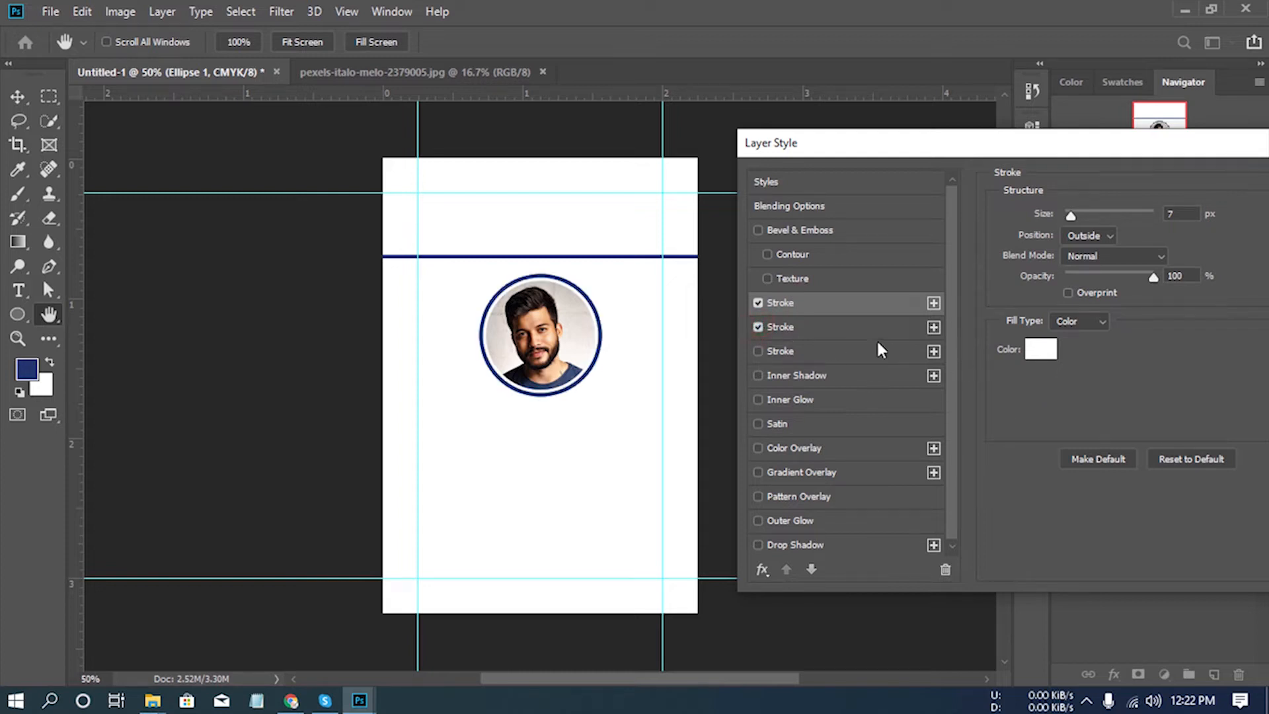
left_click(847, 328)
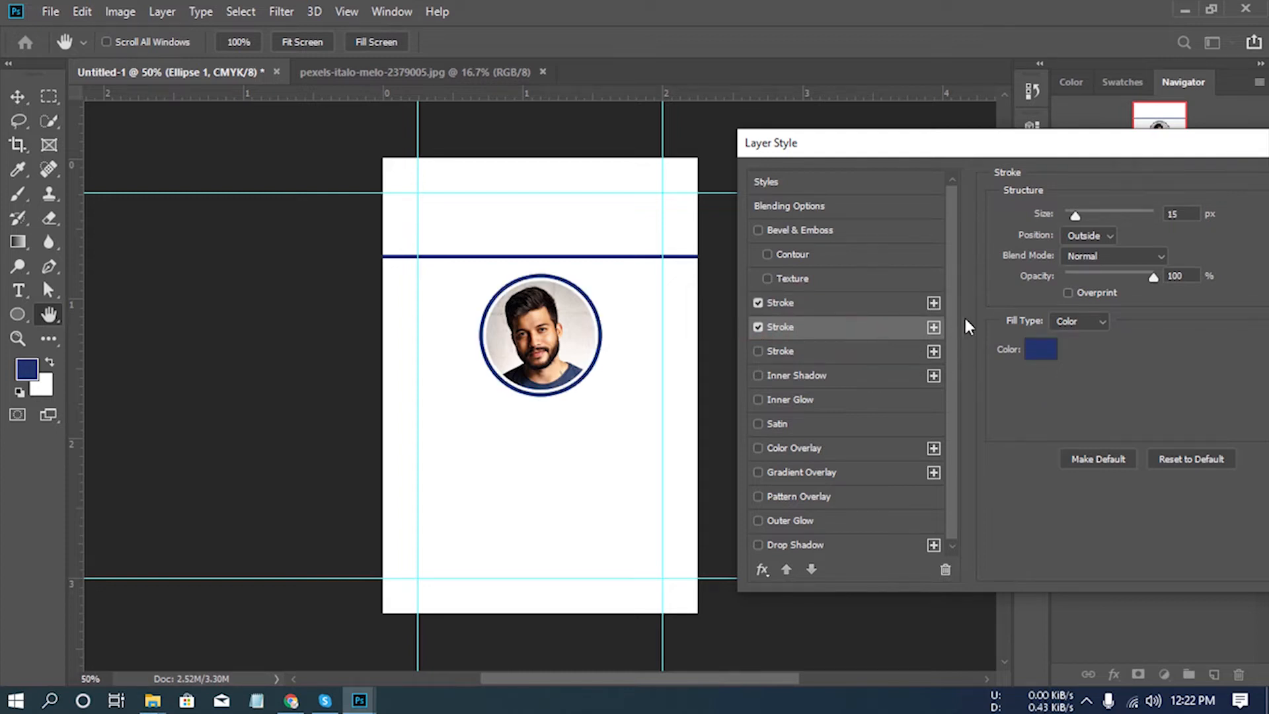
left_click_drag(1117, 152, 698, 215)
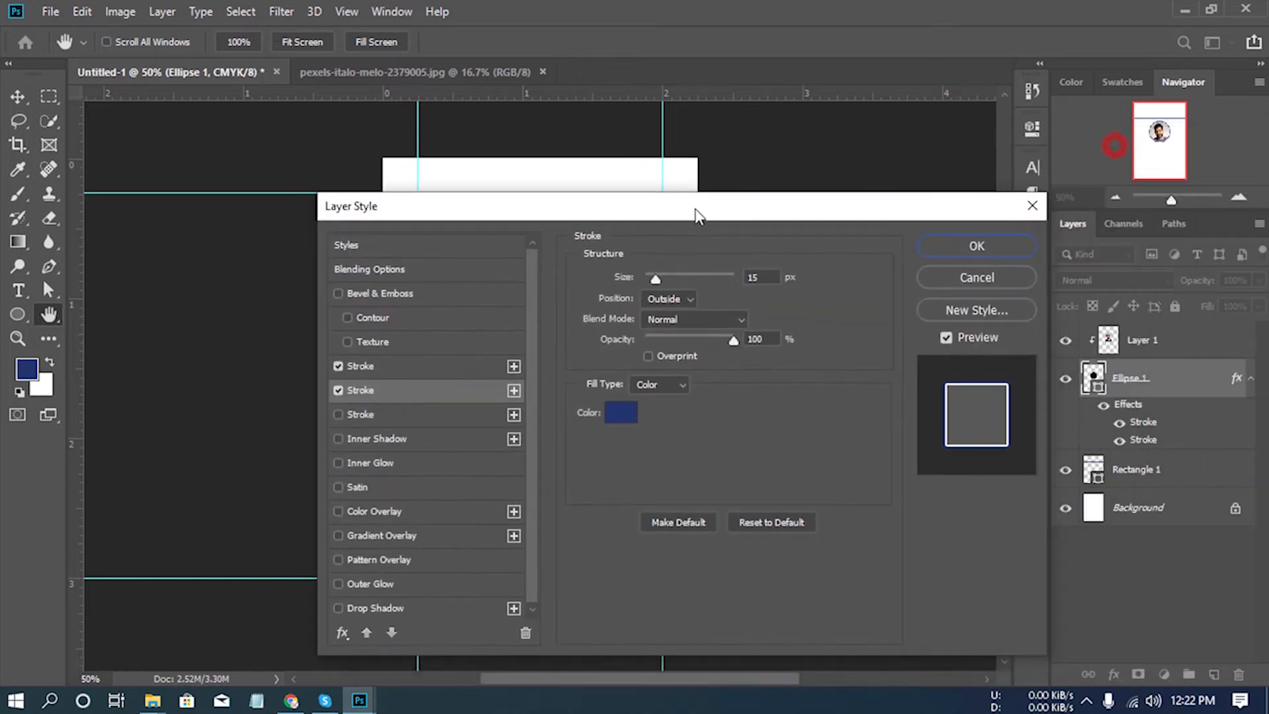
left_click(977, 247)
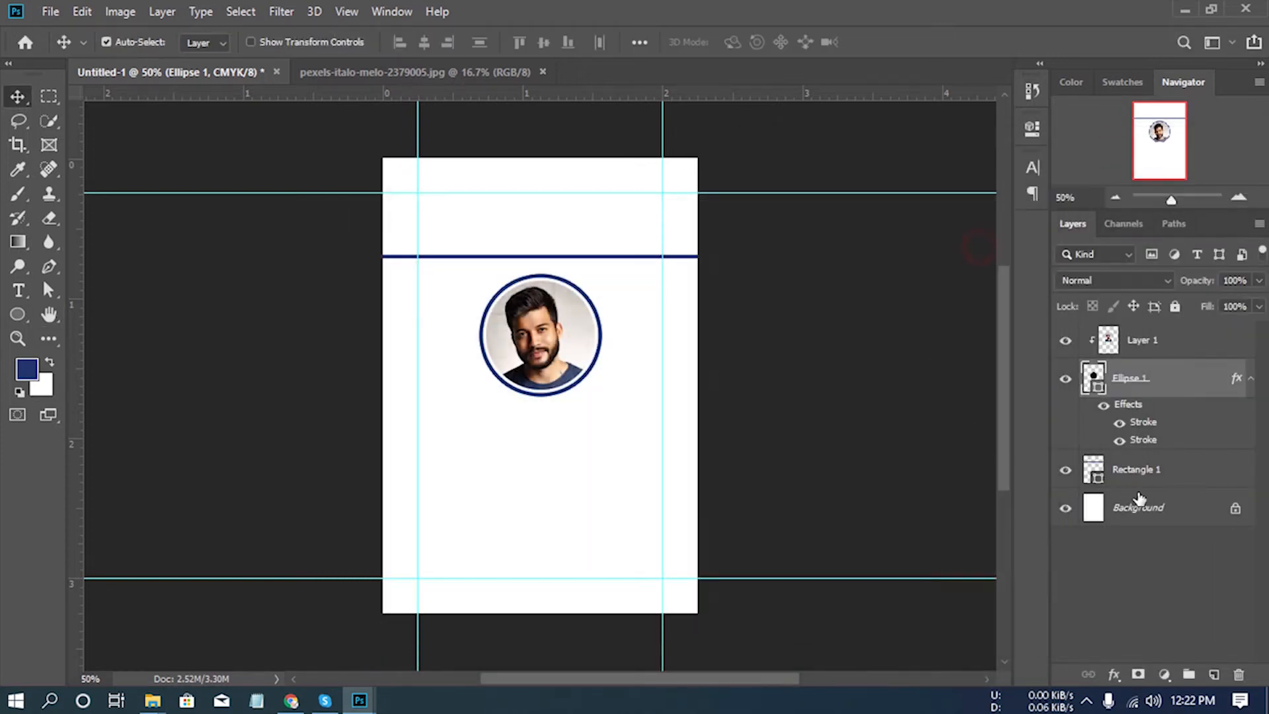
Group the portrait, circle and header line layers and name the group img.
left_click(1173, 473)
left_click(1152, 345, "shift")
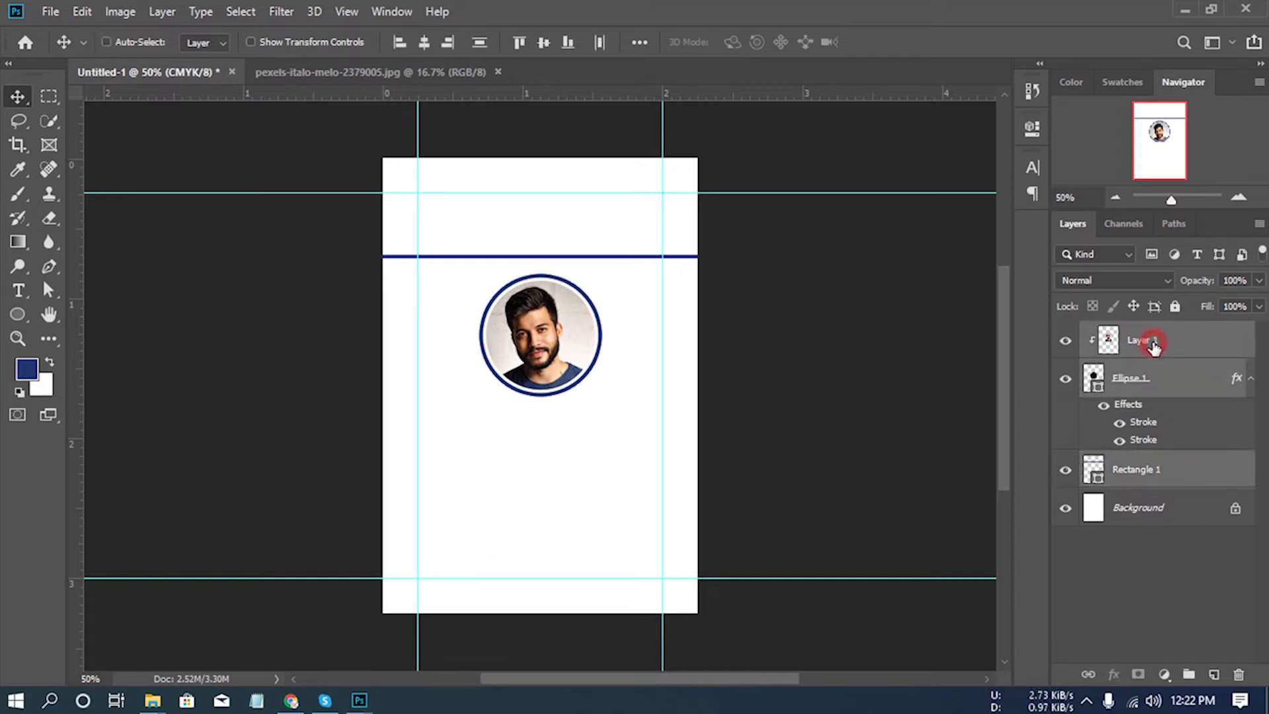
key("ctrl+g")
double_click(1134, 332)
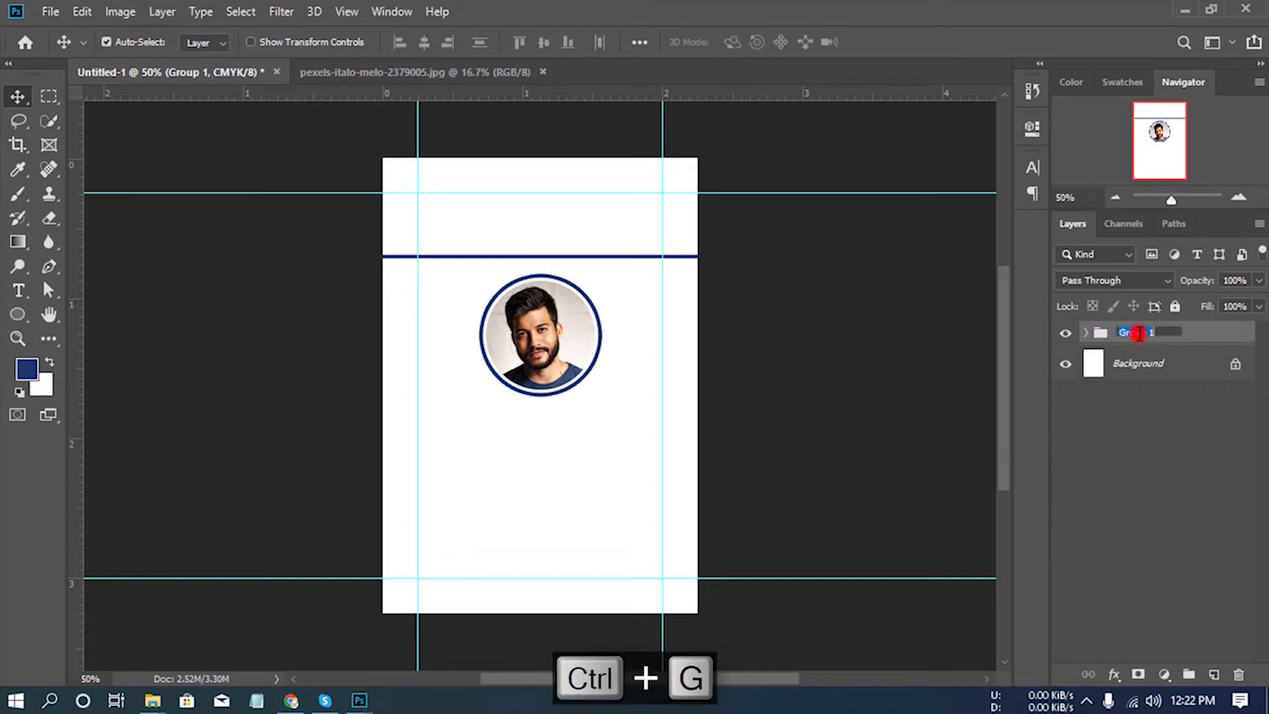
key("BackSpace")
type("img")
key("Return")
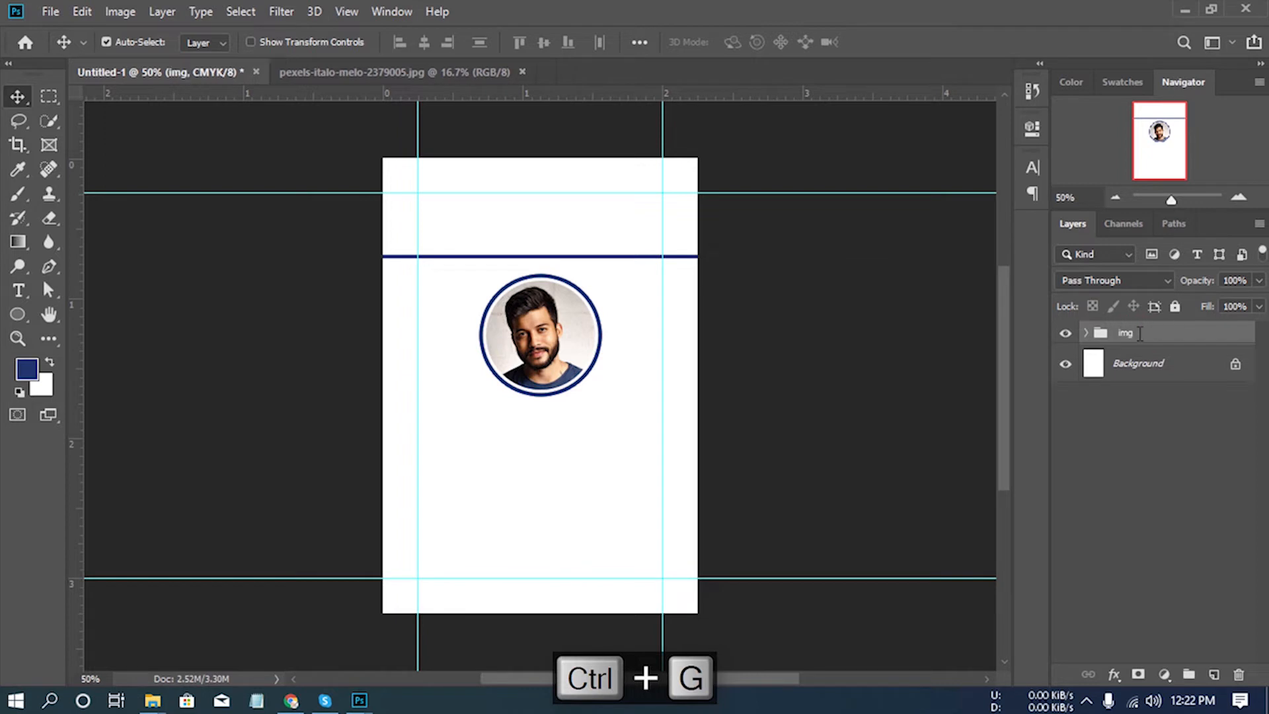
Draw a navy recycling custom shape about 58 px wide above the header line, near the left margin guide.
left_click(1215, 675)
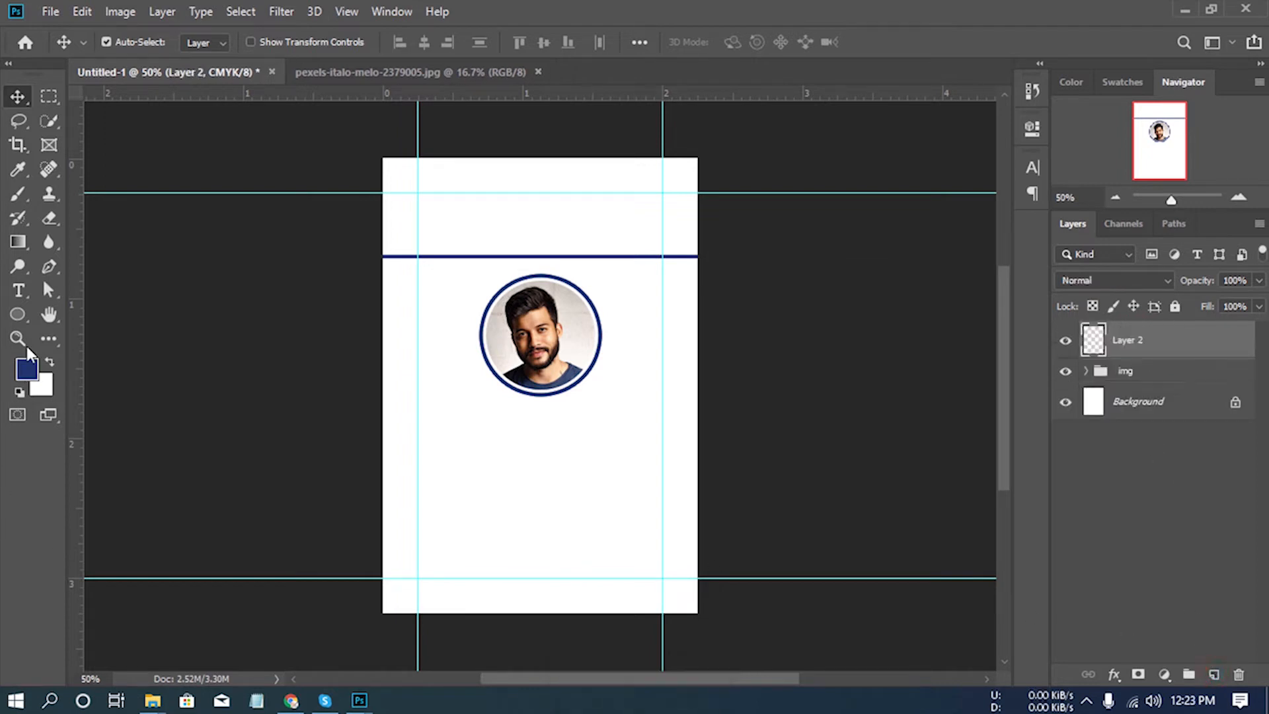
right_click(17, 314)
left_click(69, 398)
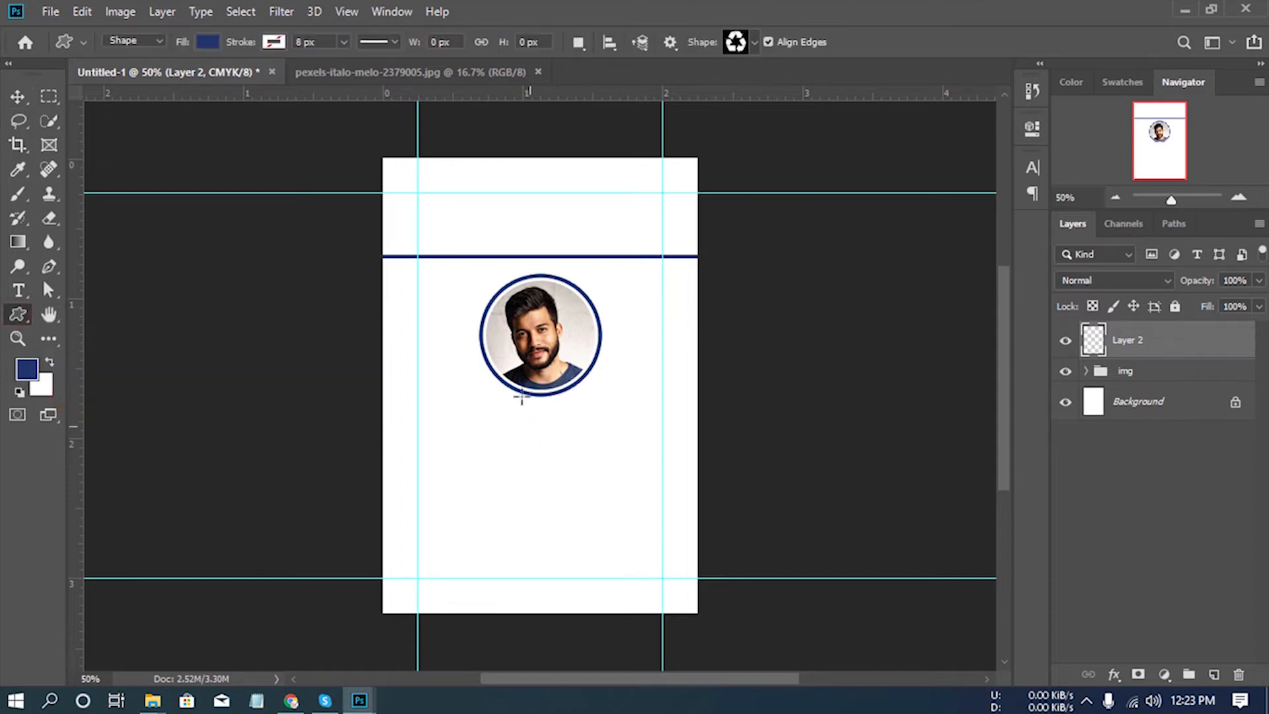
left_click_drag(442, 213, 470, 238)
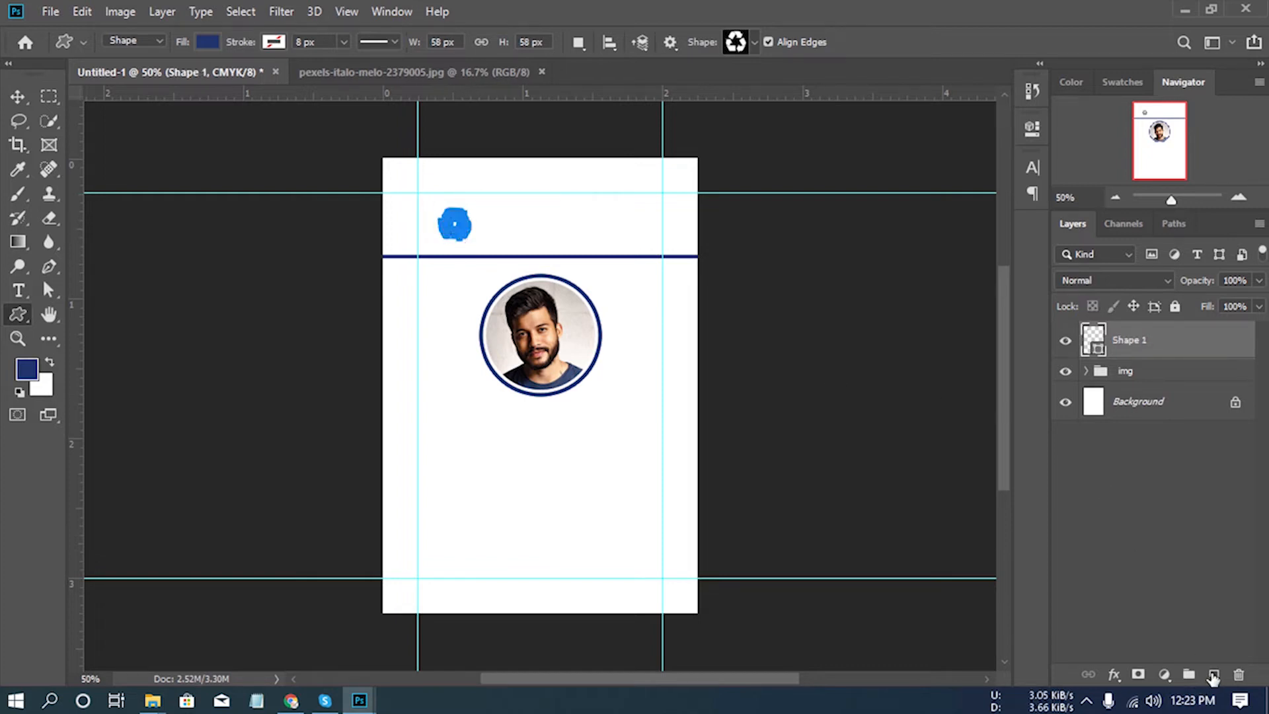
Add the text DesignPro in navy Montserrat Bold 10 pt beside the recycling icon.
left_click(1214, 675)
left_click(19, 292)
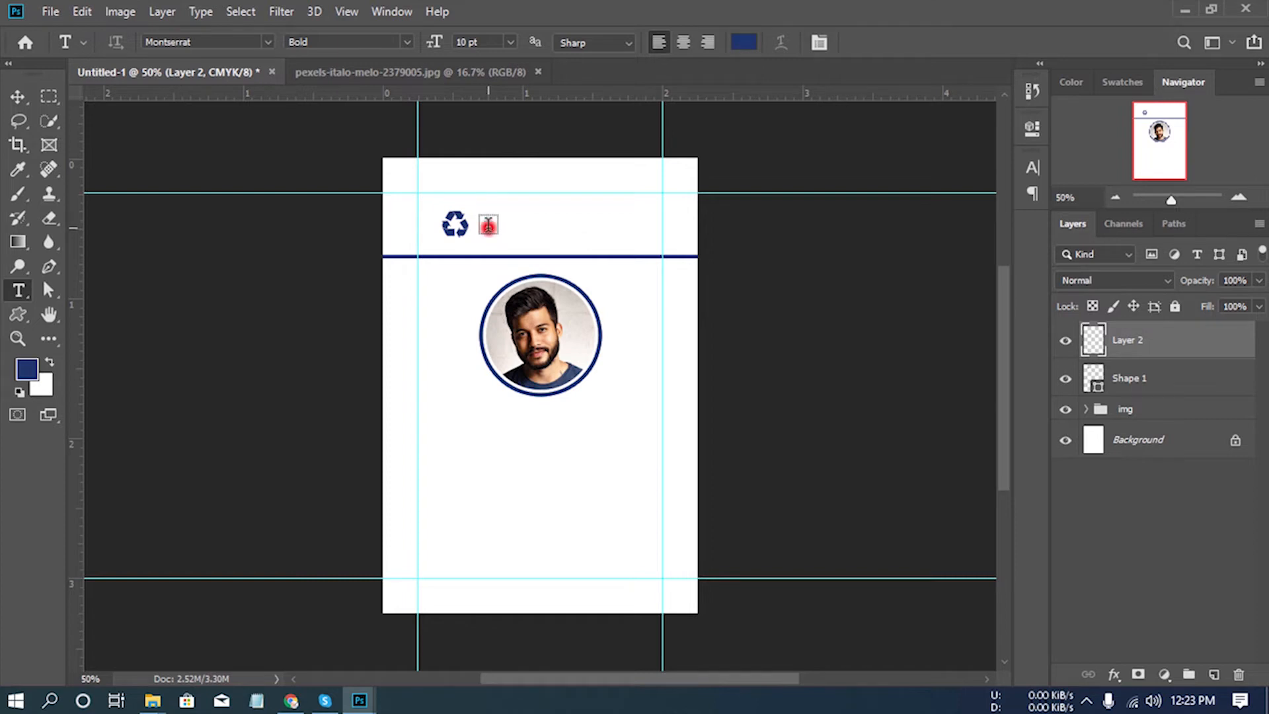
left_click(488, 225)
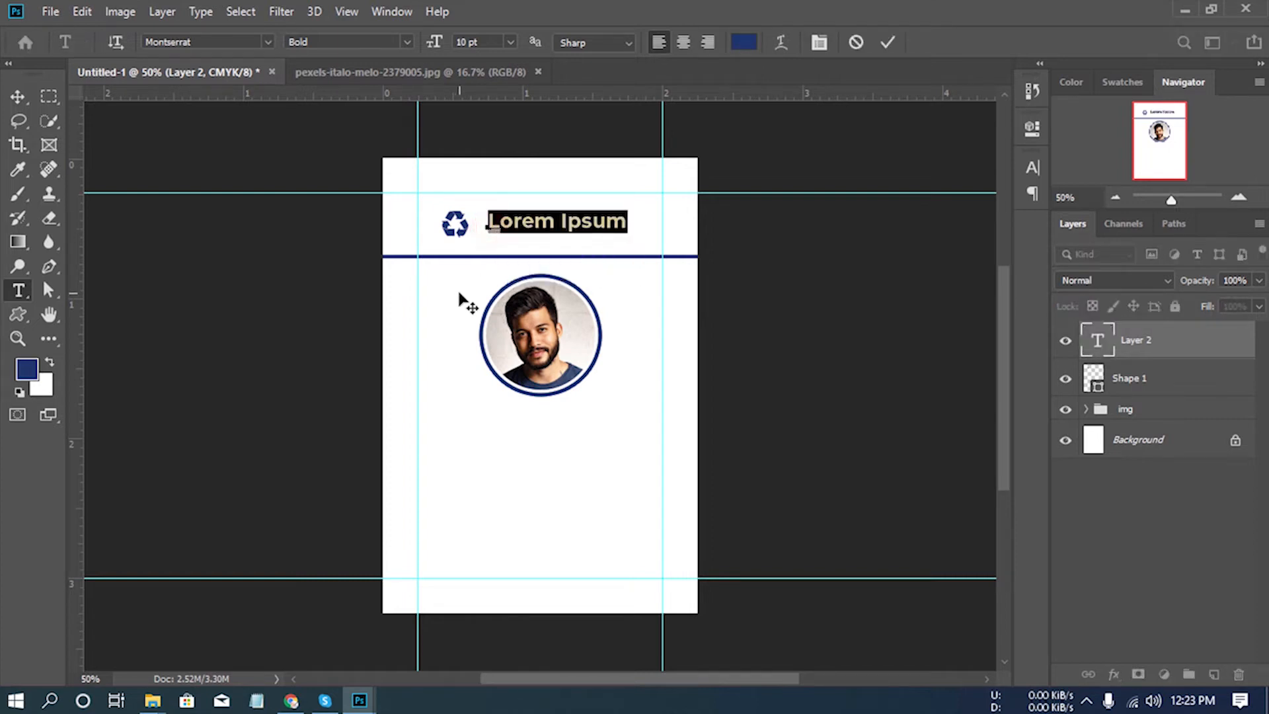
type("DesignPro")
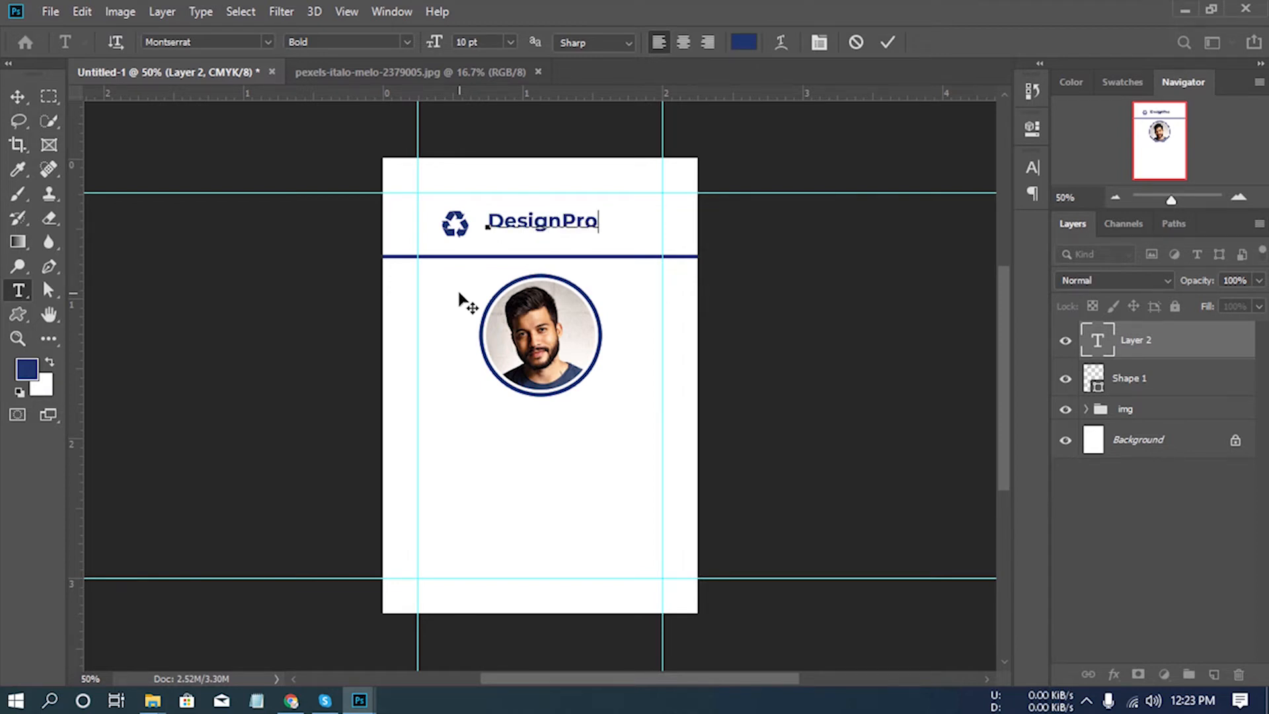
left_click(1143, 341)
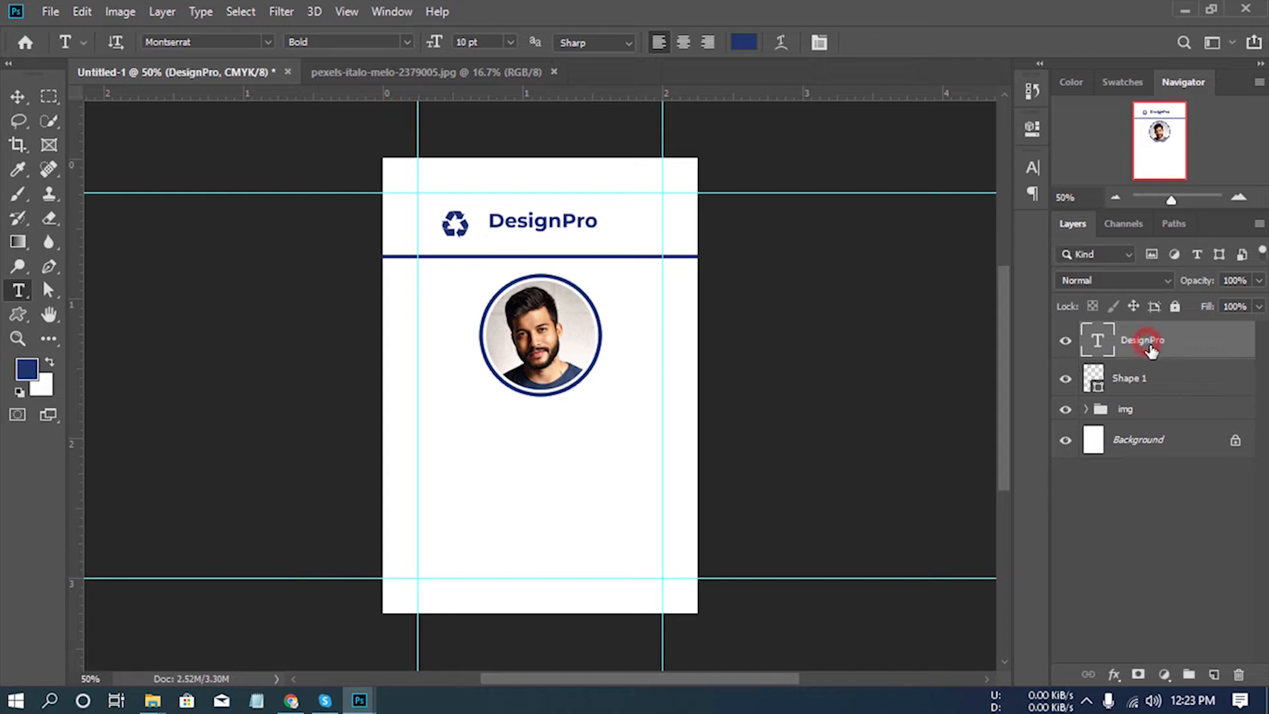
Align the DesignPro text and the recycling icon on their vertical centers.
left_click(1156, 378, "shift")
left_click(18, 97)
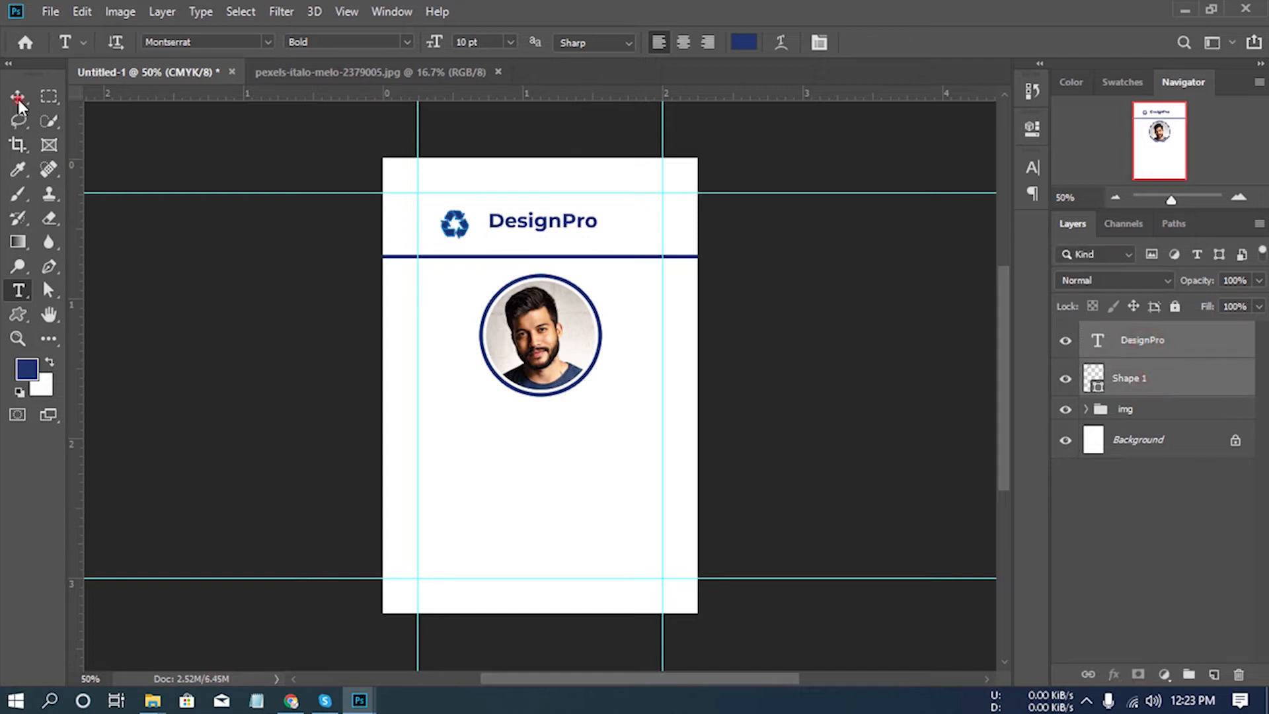
left_click(543, 42)
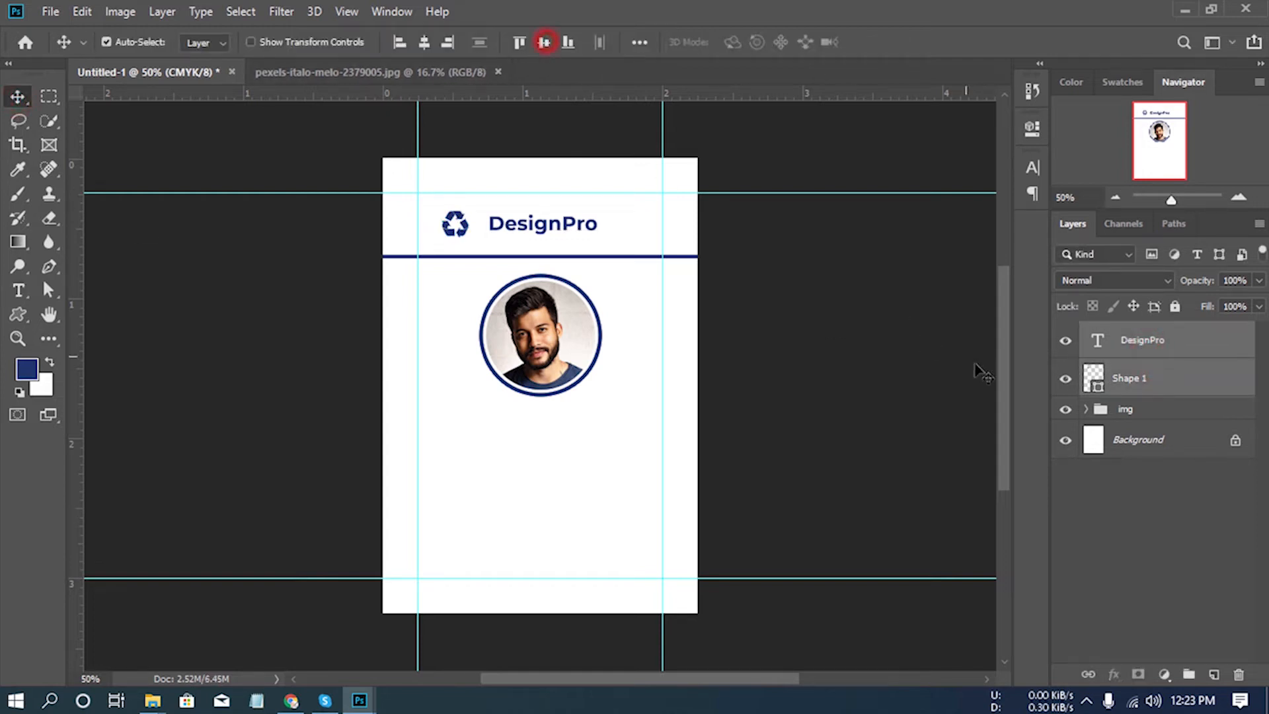
Nudge the DesignPro text left to bring it closer to the recycling icon.
left_click(1164, 341)
key("Left")
key("Left")
key("Left")
key("Left")
key("Left")
key("Left")
key("Left")
key("Left")
key("Left")
key("Left")
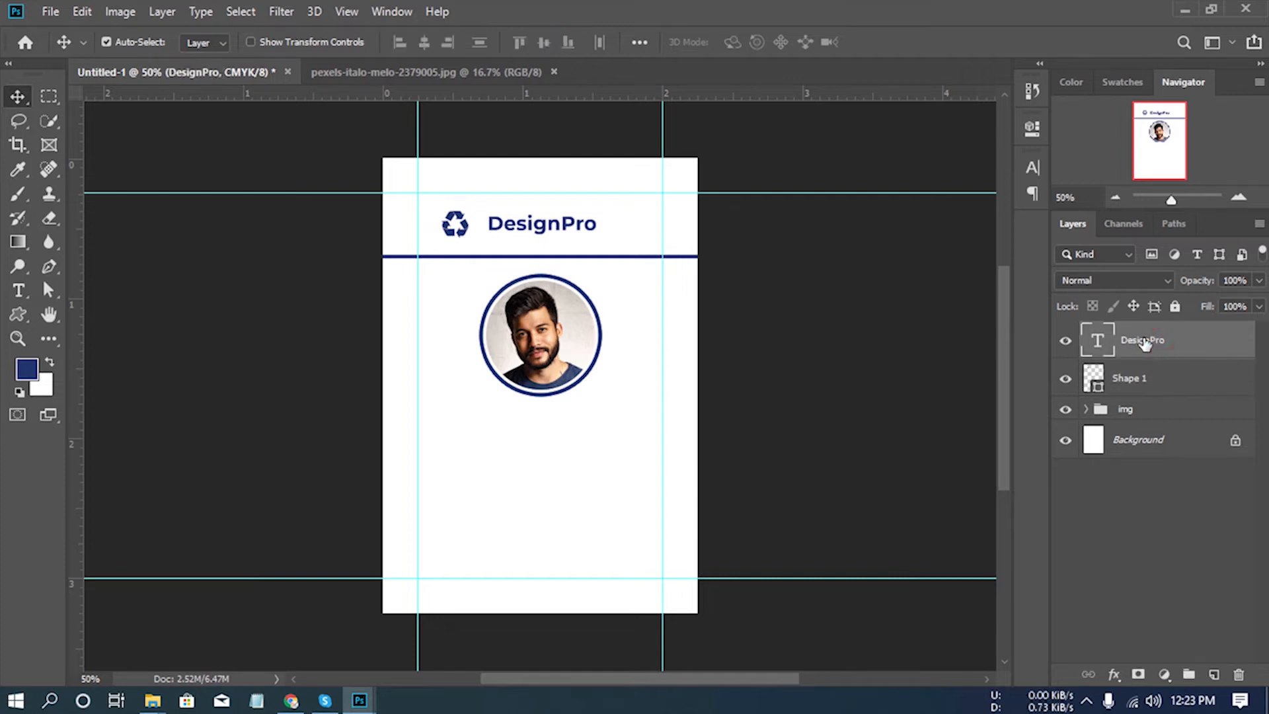
key("Left")
key("Left")
key("Left")
key("Left")
key("Left")
key("Left")
key("Left")
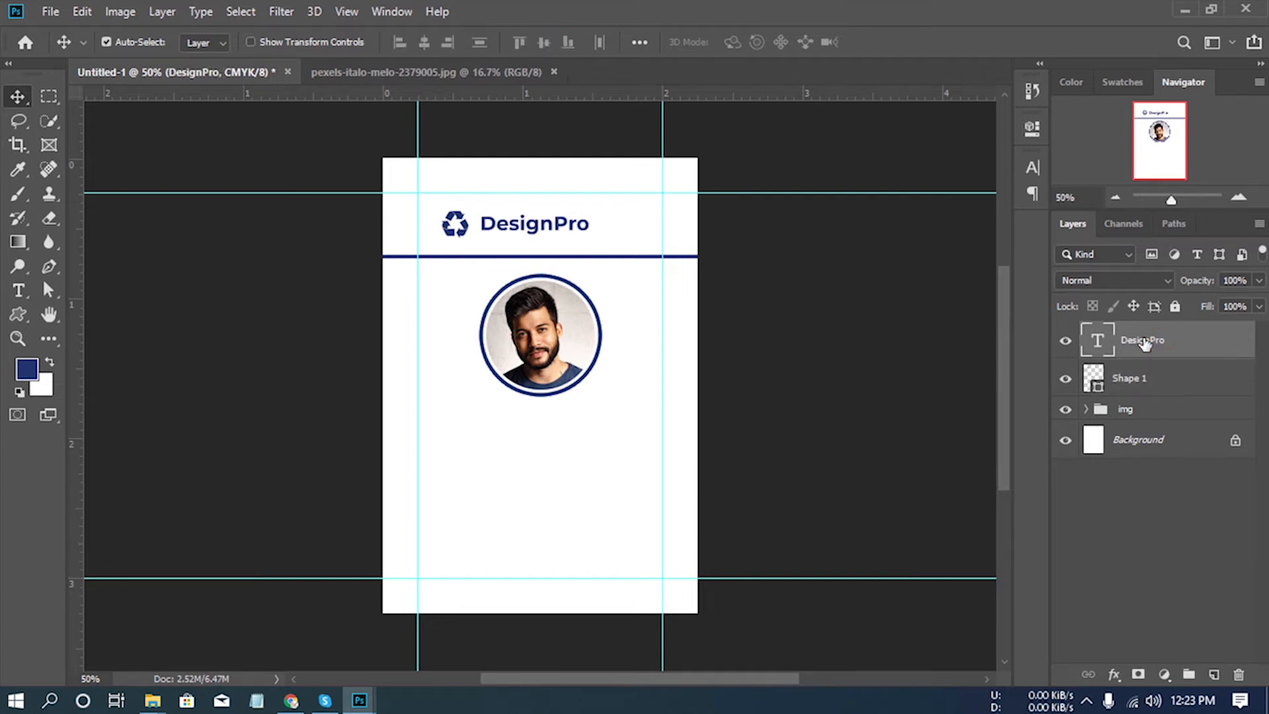
Group the DesignPro text and recycling icon layers and name the group logo.
left_click(1144, 374, "shift")
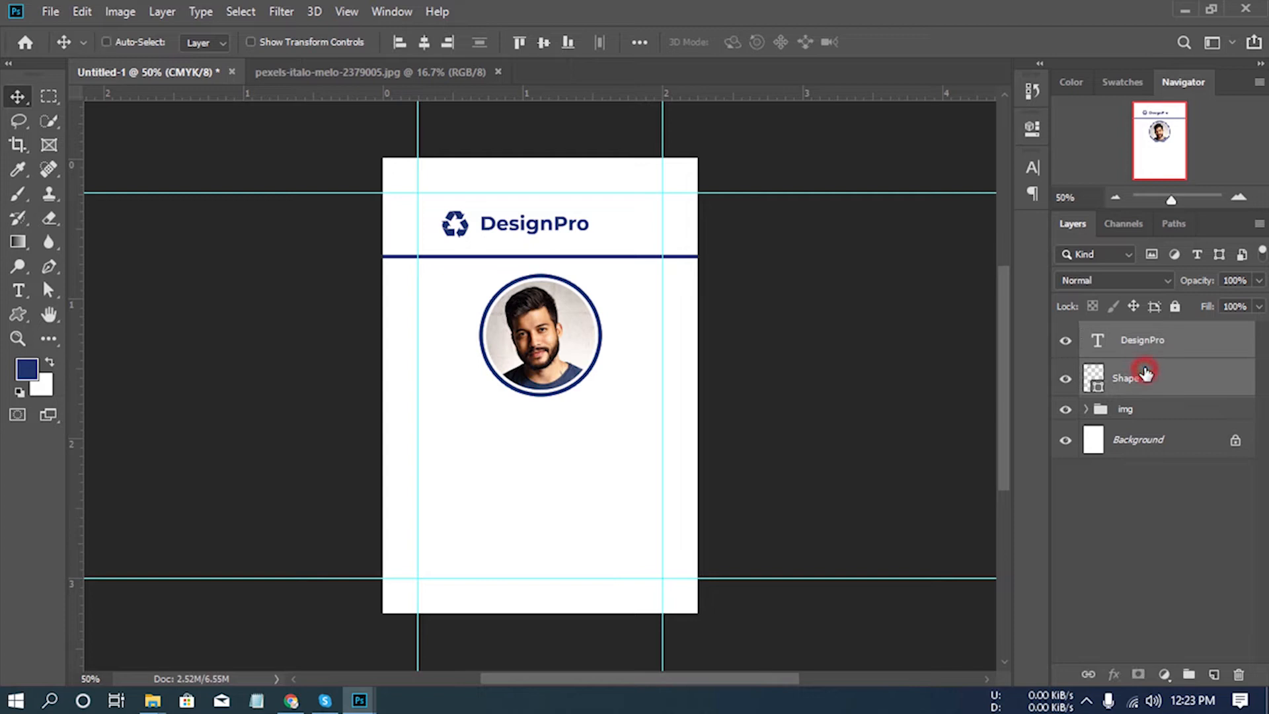
key("ctrl+g")
double_click(1132, 332)
type("logo")
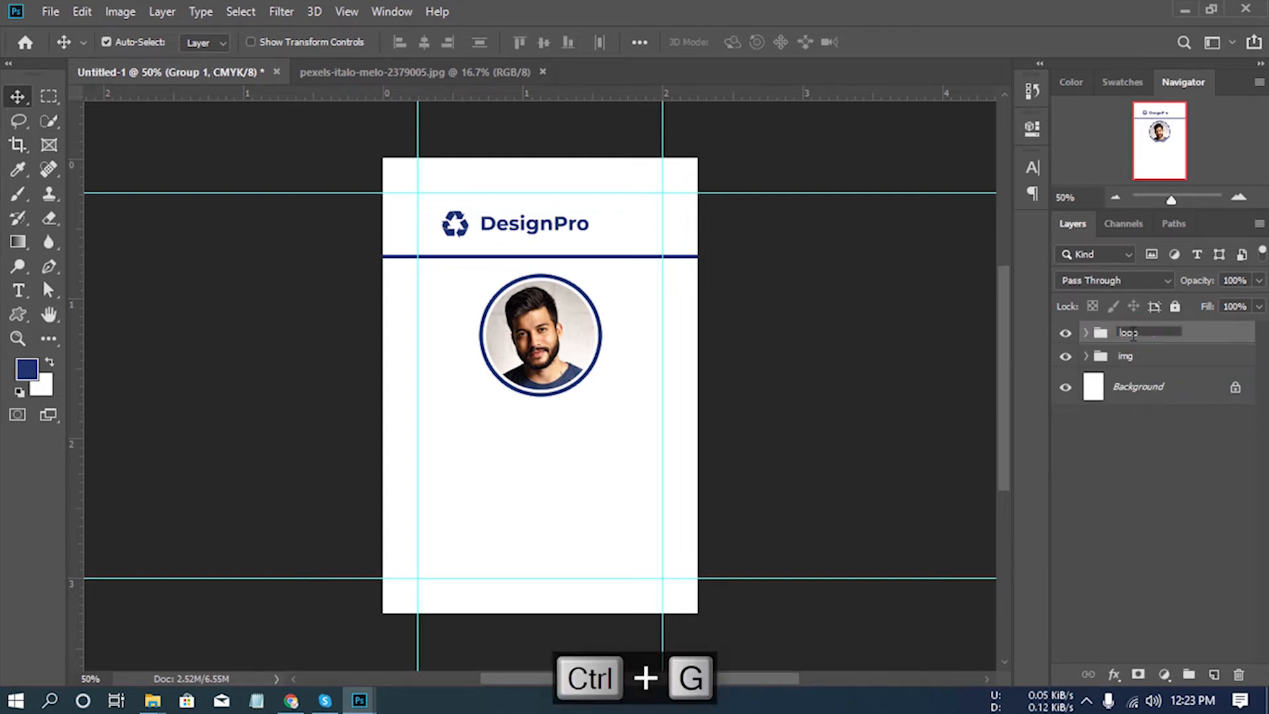
key("Return")
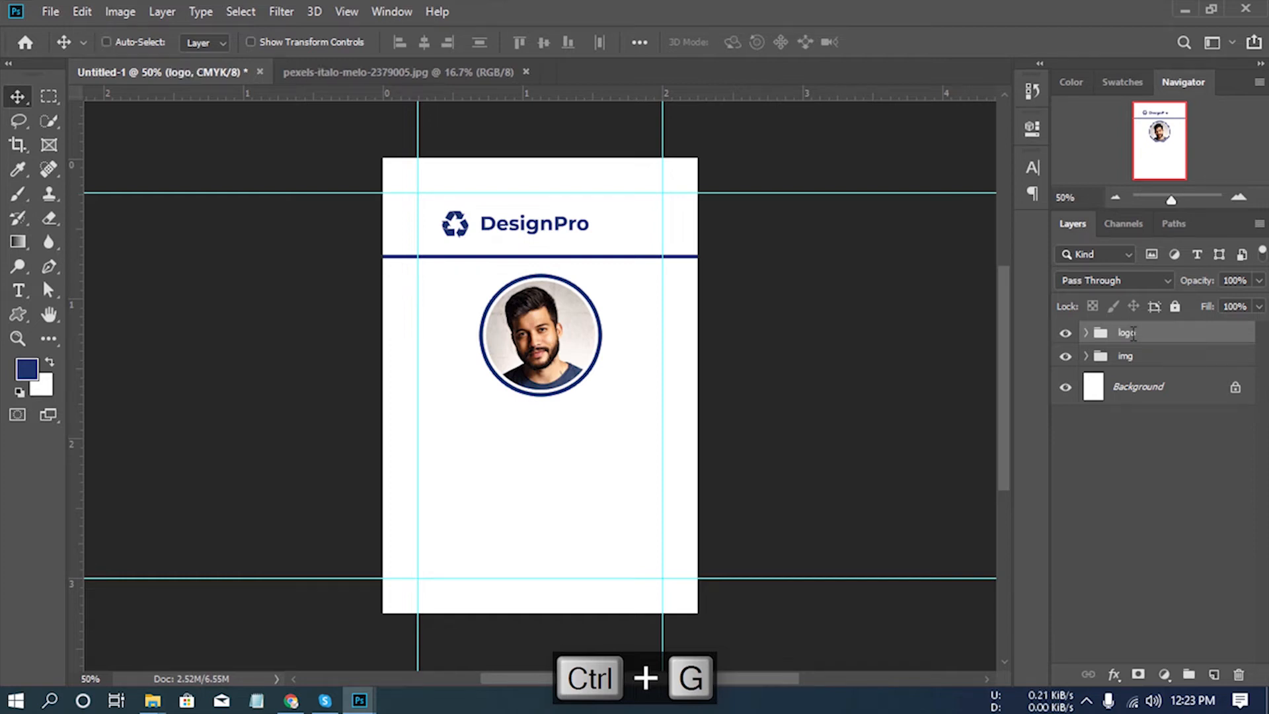
Center the logo group horizontally on the canvas, clear the selection and nudge the logo slightly down.
key("ctrl+a")
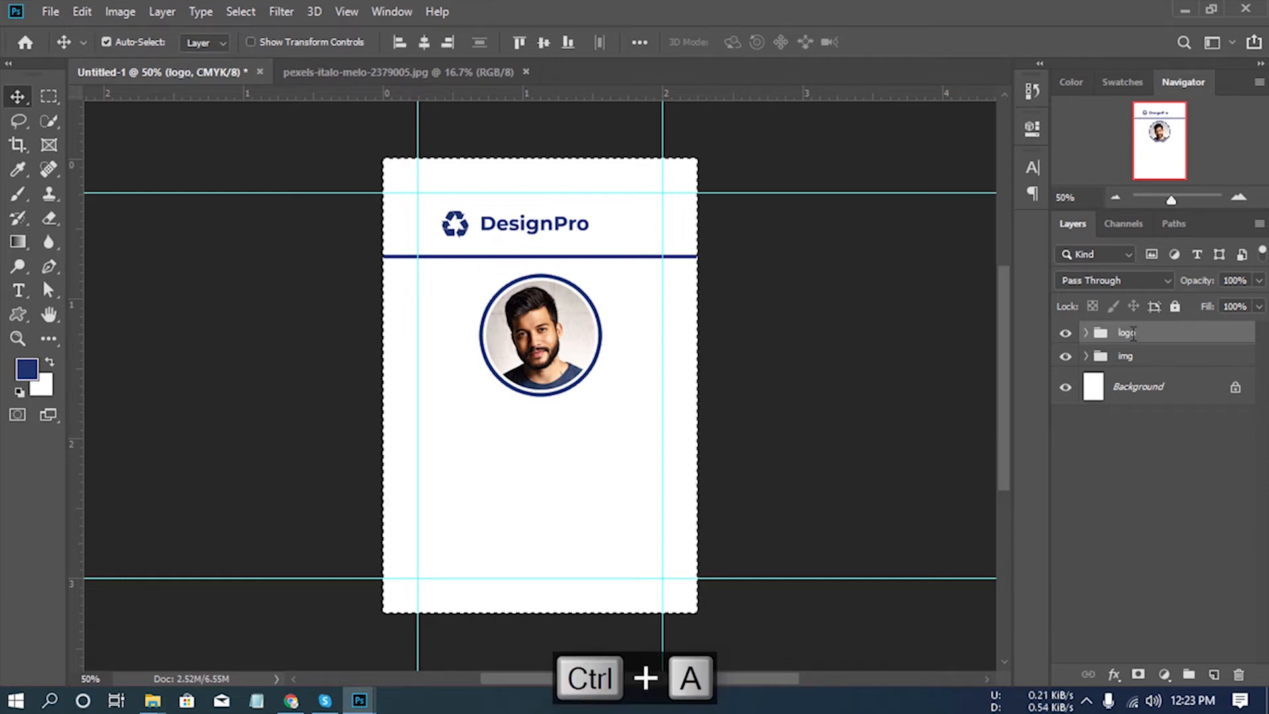
left_click(424, 42)
key("ctrl+d")
key("Down")
key("Down")
key("Down")
key("Down")
key("Down")
key("Down")
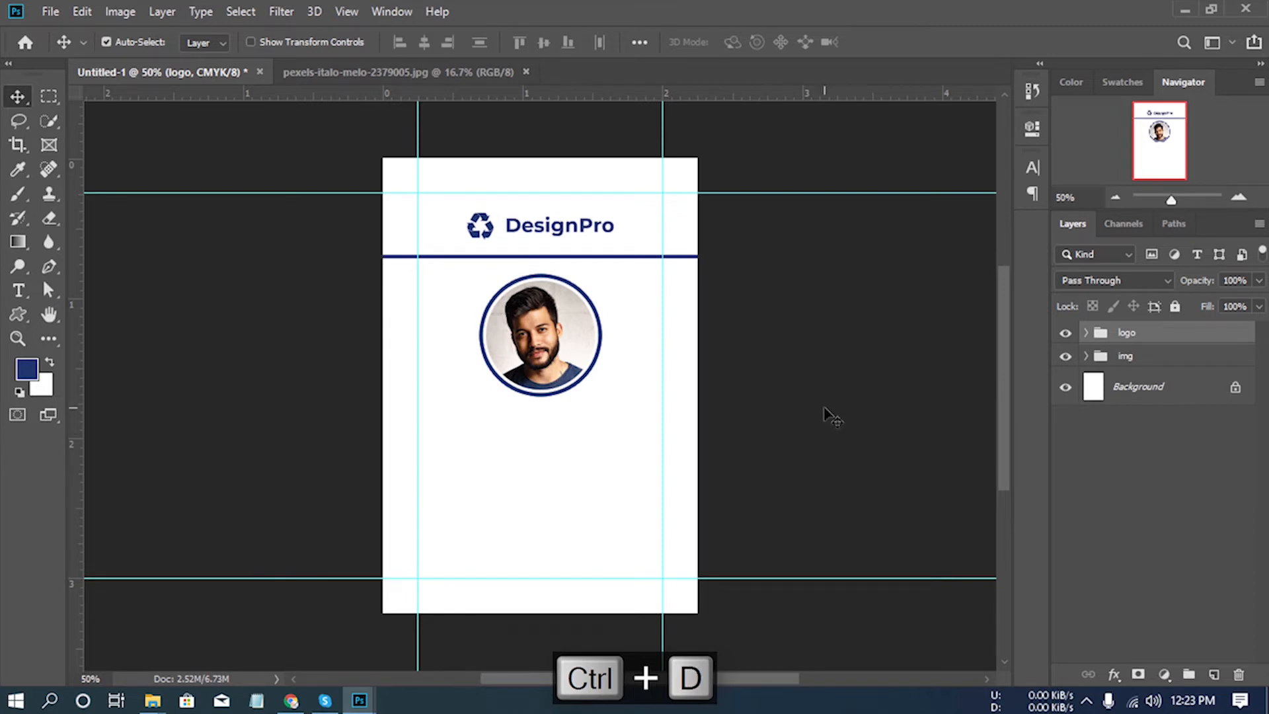
Add the cardholder's full name below the photo as center-aligned navy Montserrat Bold text at 12 pt.
left_click(1151, 491)
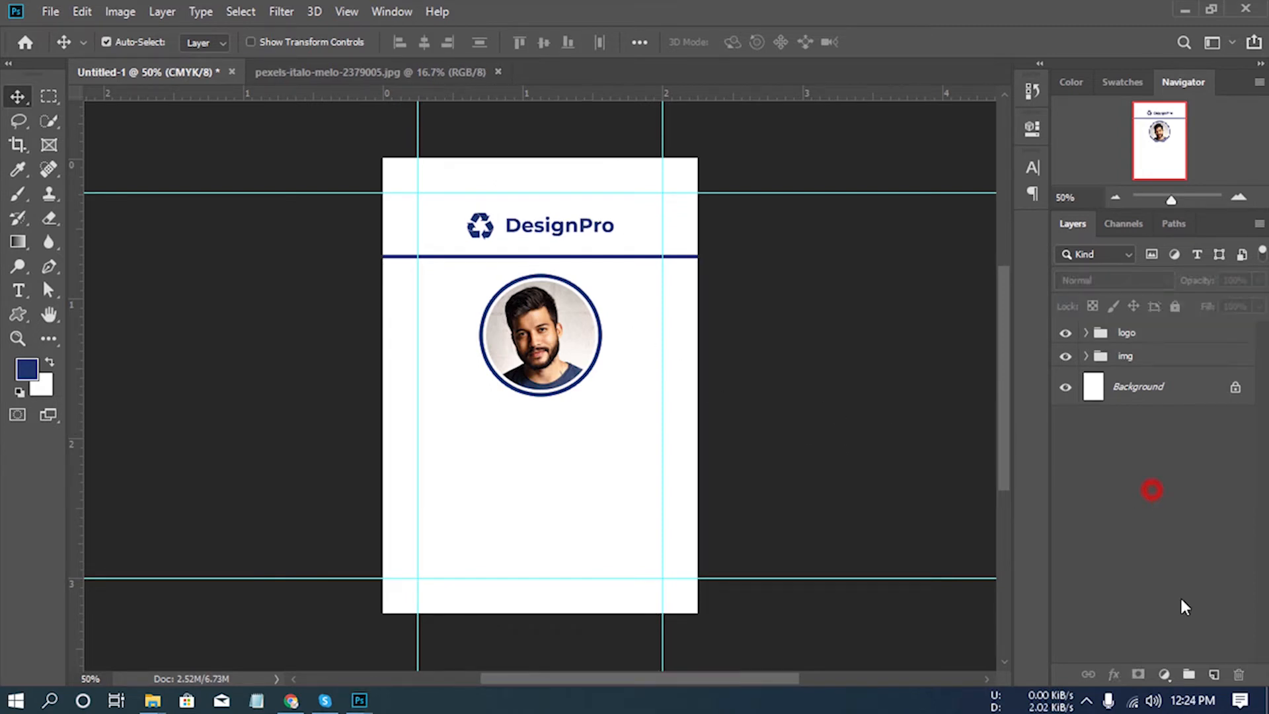
left_click(1214, 675)
left_click(19, 291)
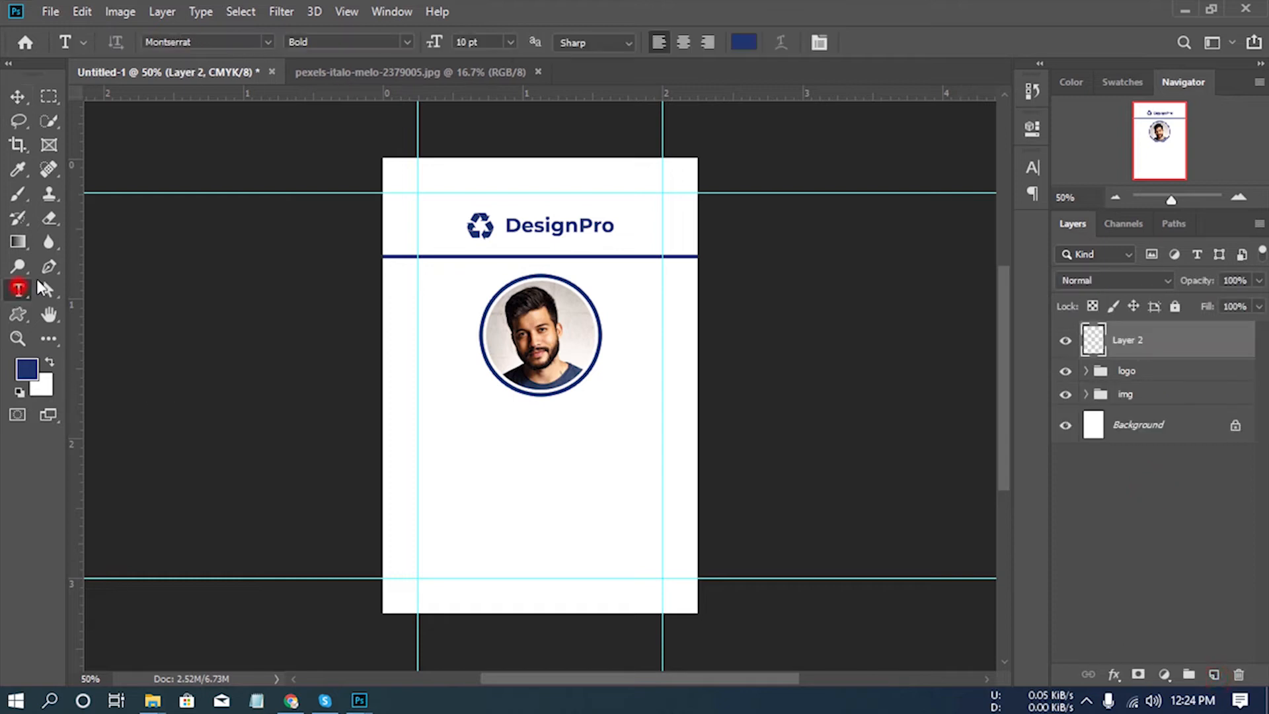
left_click(509, 41)
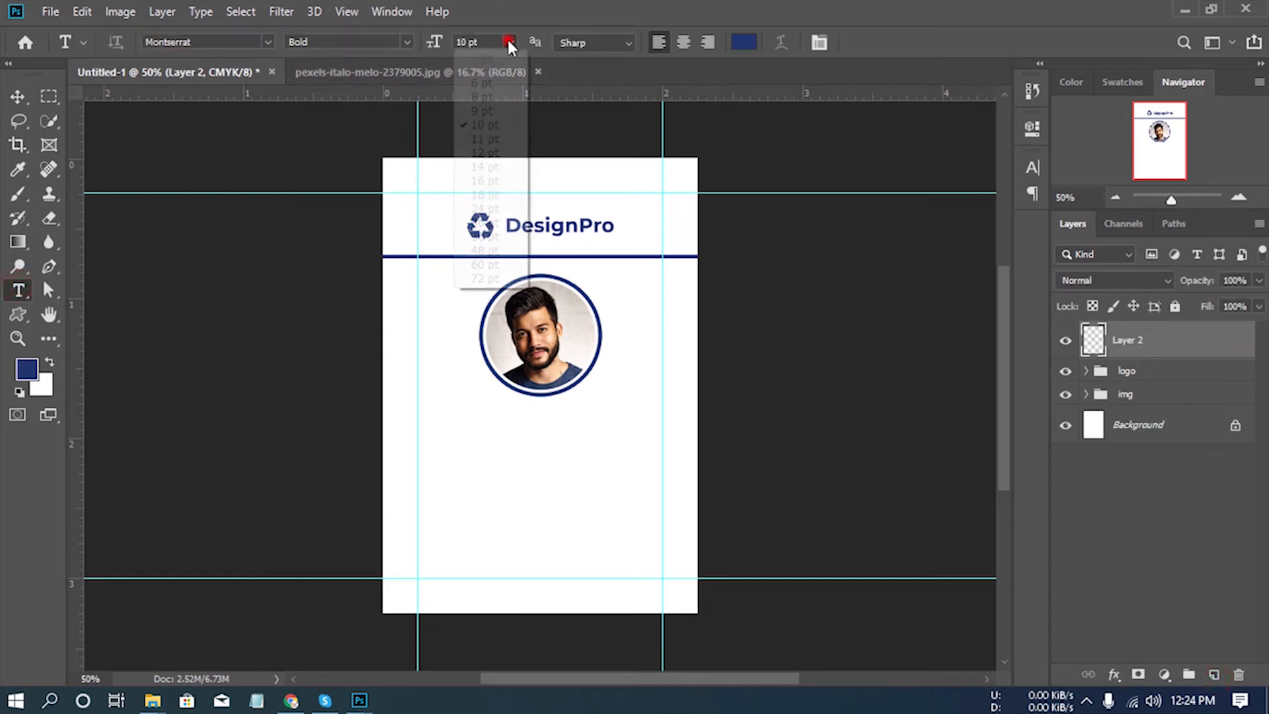
left_click(490, 152)
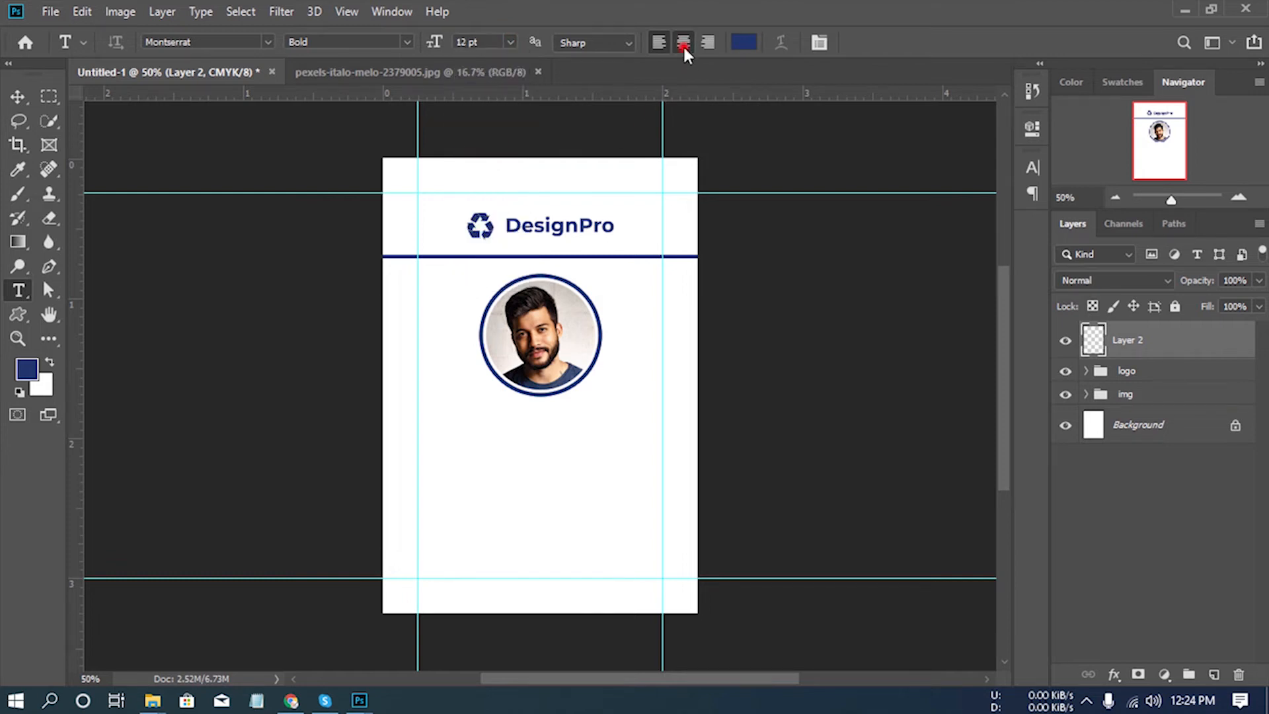
left_click(533, 438)
type("Micheal John")
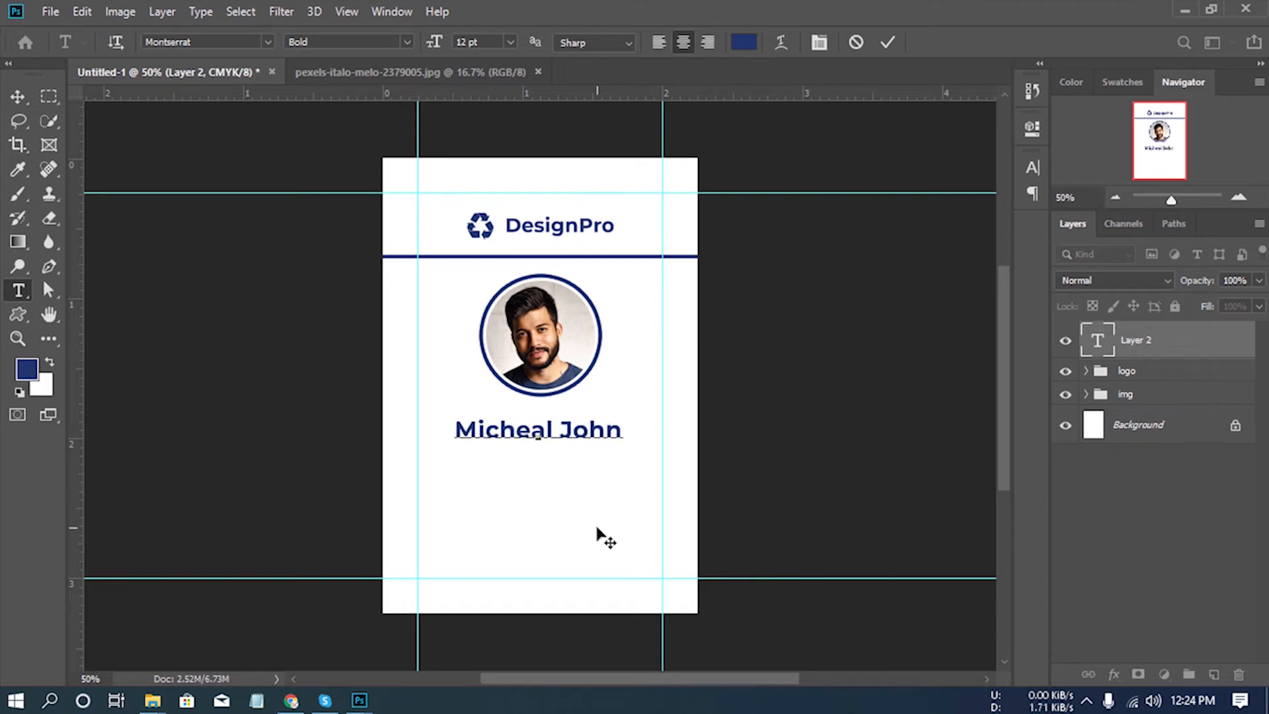
Commit the cardholder's name text, center it horizontally on the canvas and clear the selection.
key("ctrl+a")
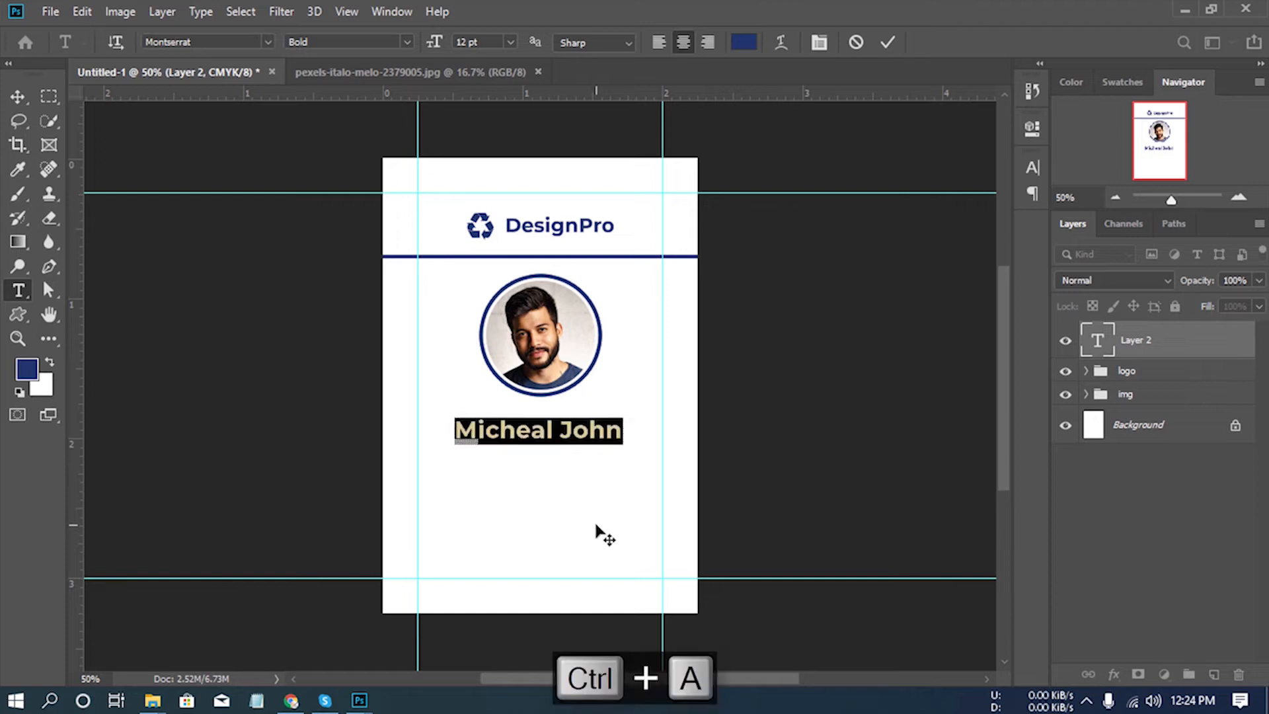
left_click(1139, 355)
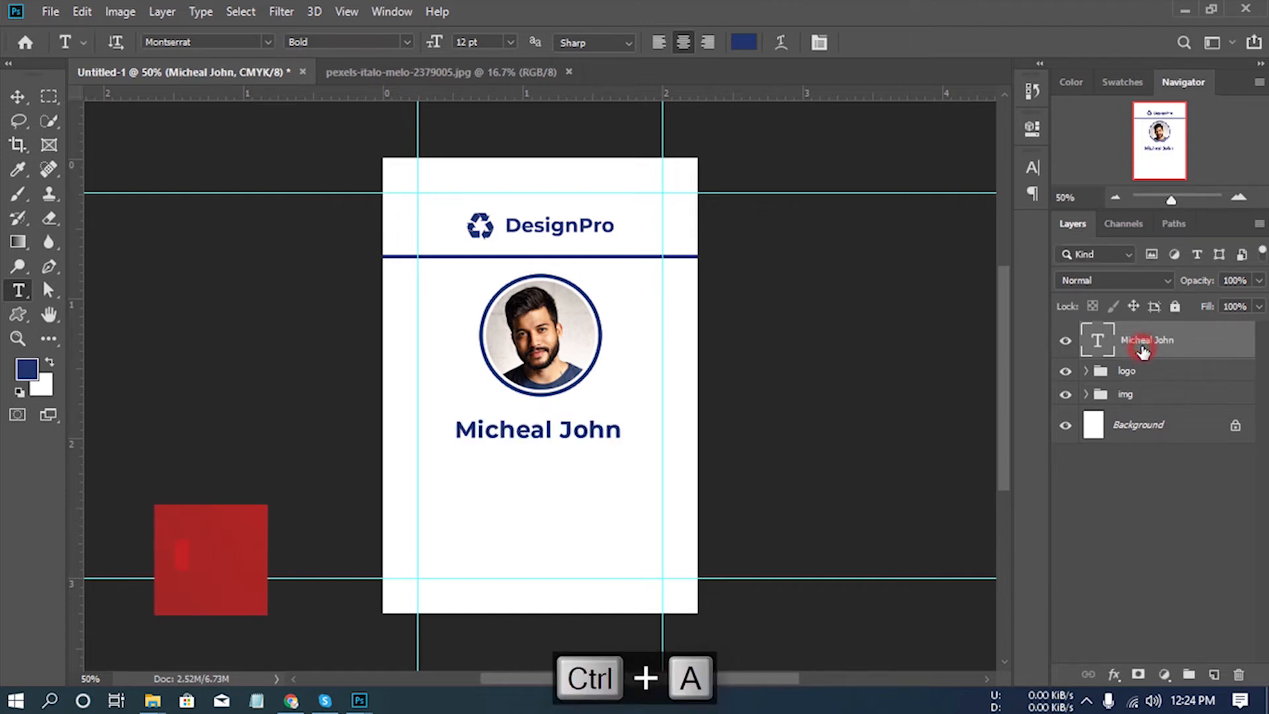
key("ctrl+a")
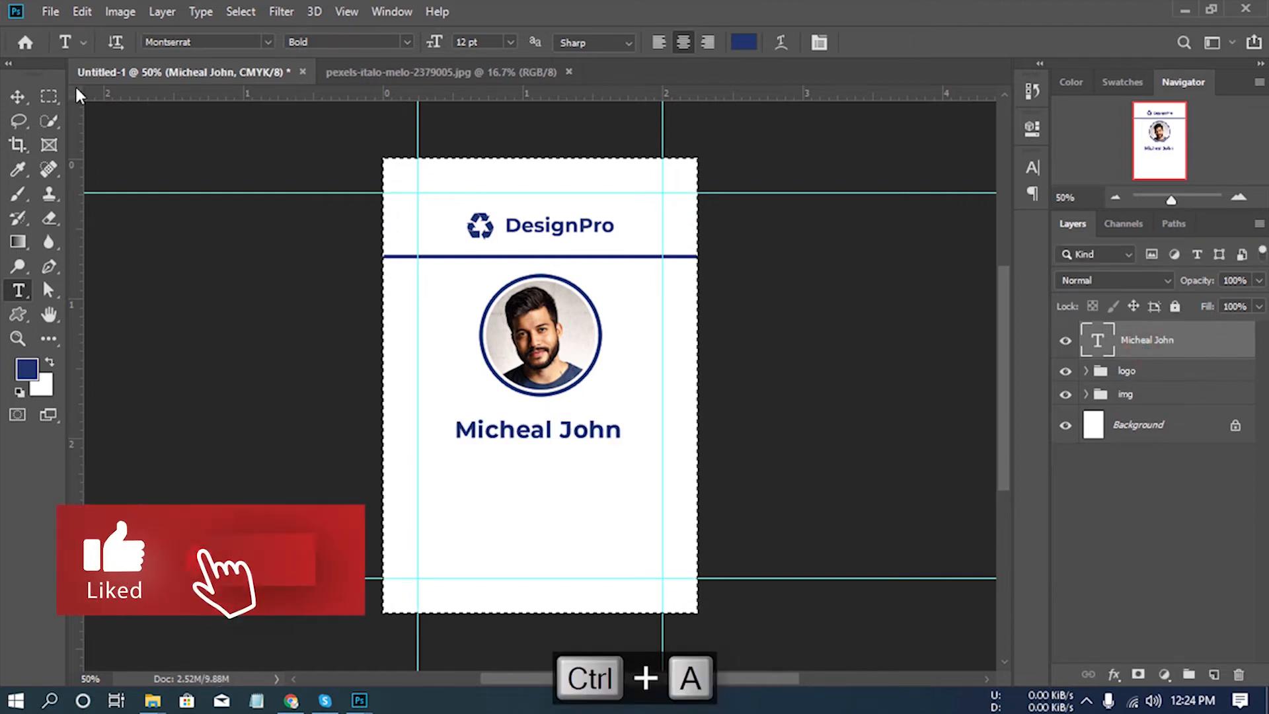
left_click(17, 97)
left_click(424, 41)
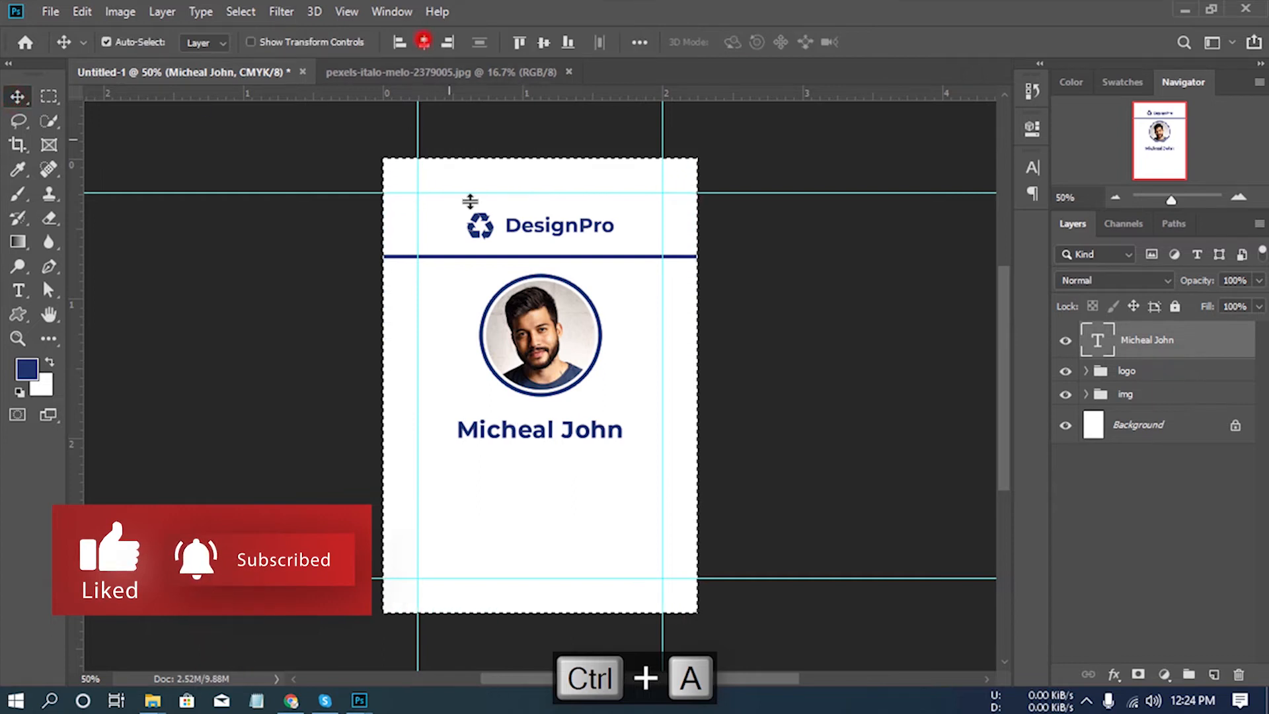
key("ctrl+d")
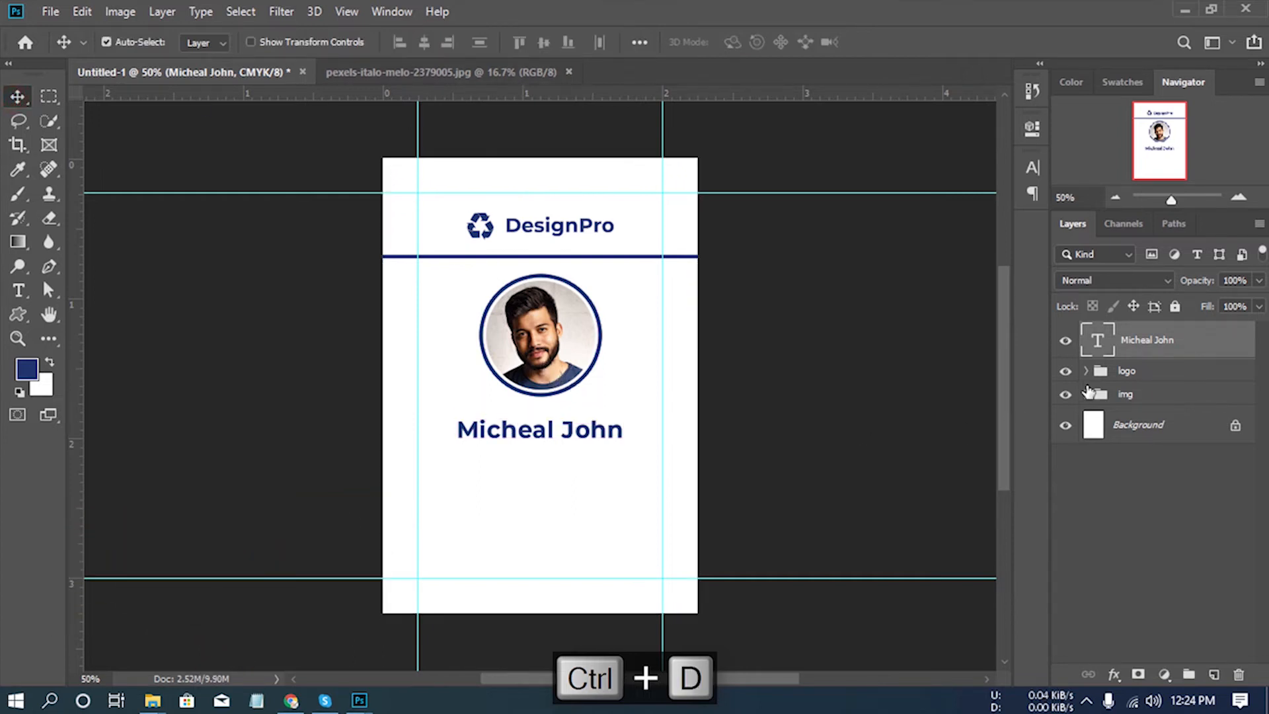
Duplicate the cardholder's name text layer and set the copy to Montserrat Regular at 6 pt.
left_click_drag(1154, 347, 1214, 674)
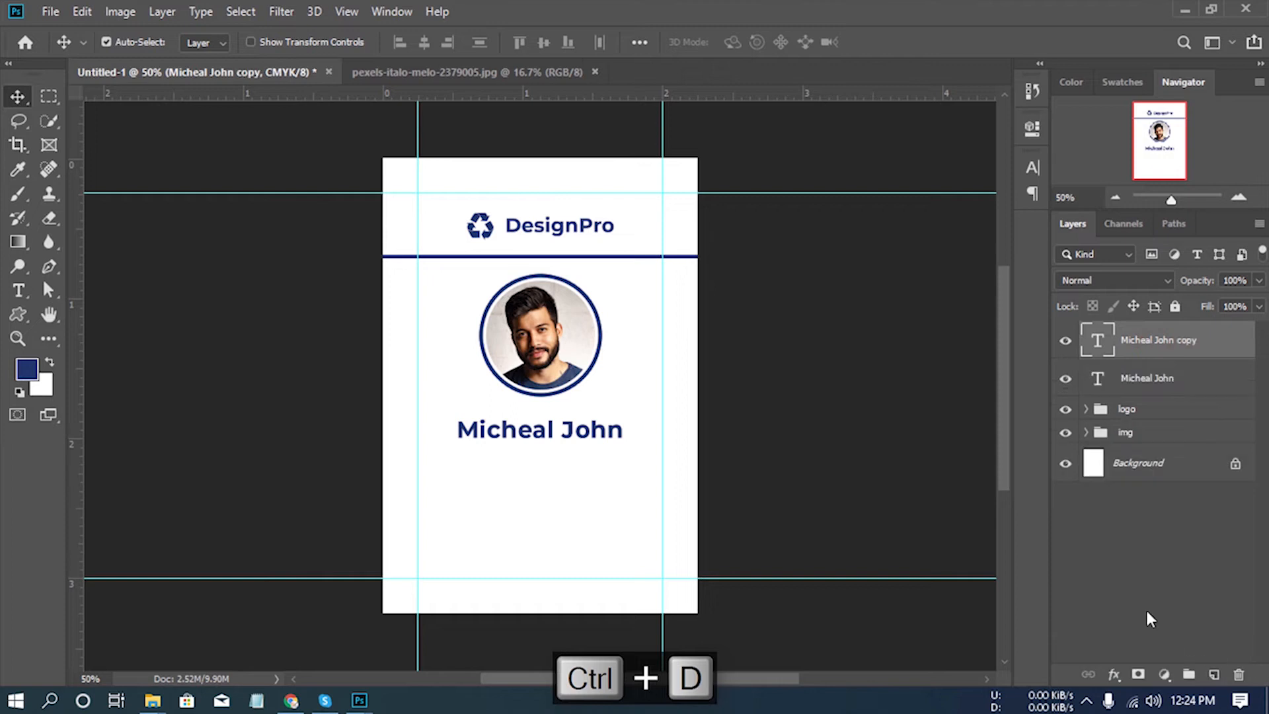
left_click(18, 291)
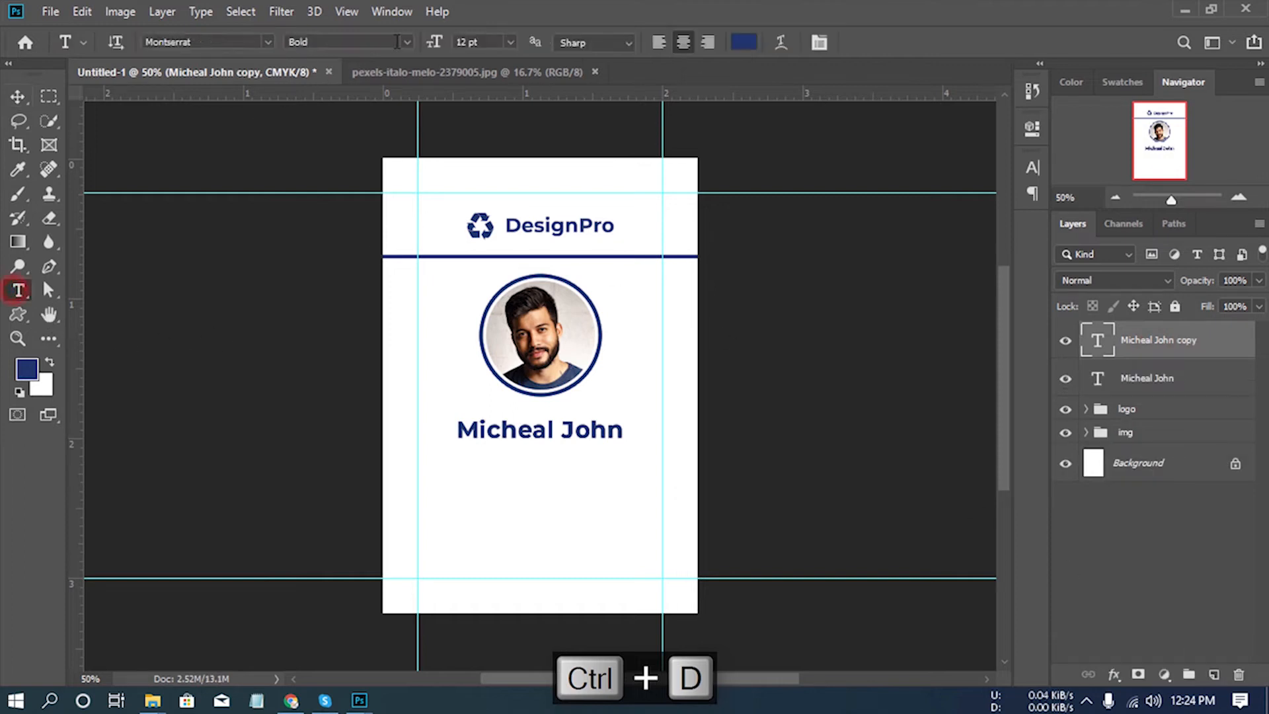
left_click(406, 41)
left_click(375, 66)
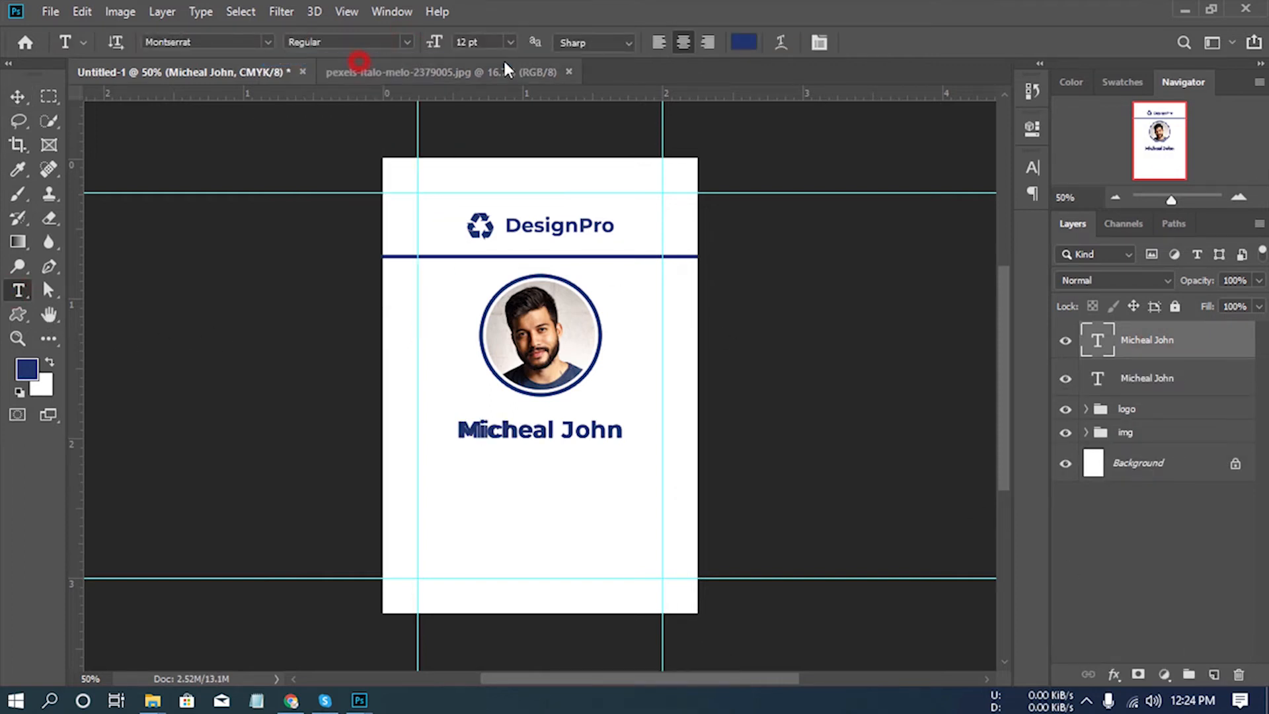
left_click(513, 42)
left_click(482, 82)
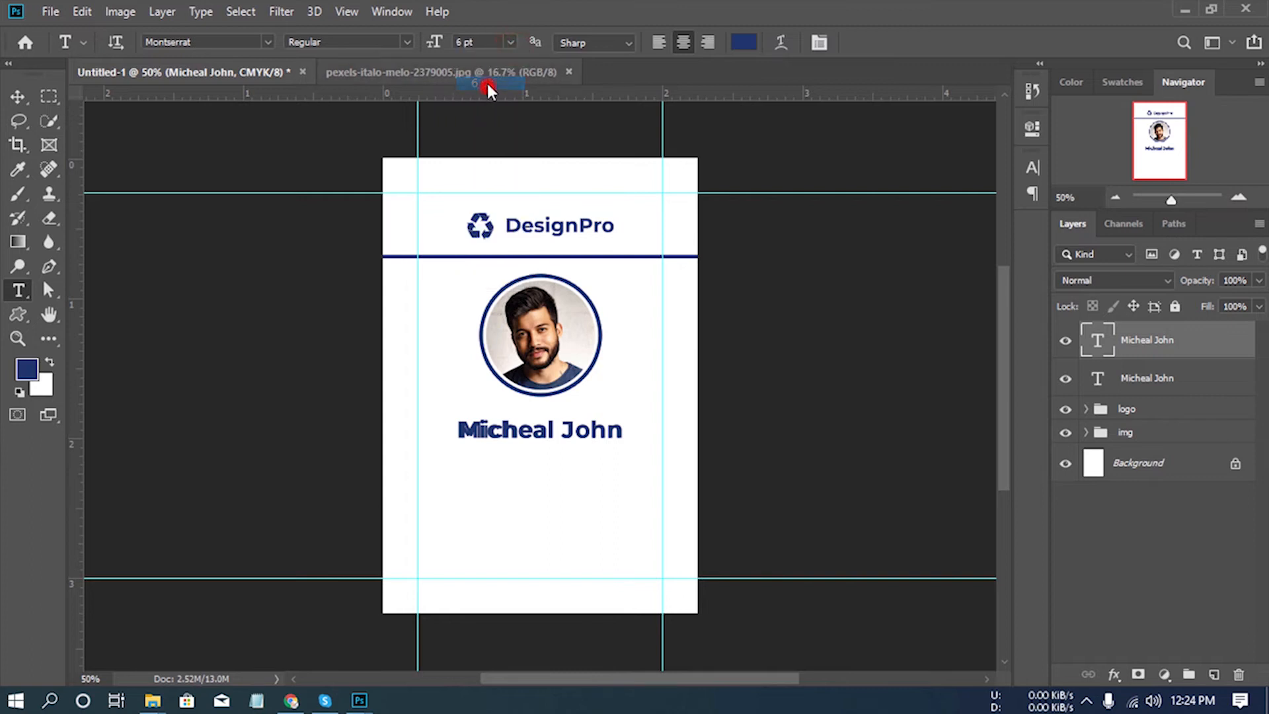
Move the small text copy down so it sits just below the cardholder's name.
left_click(25, 98)
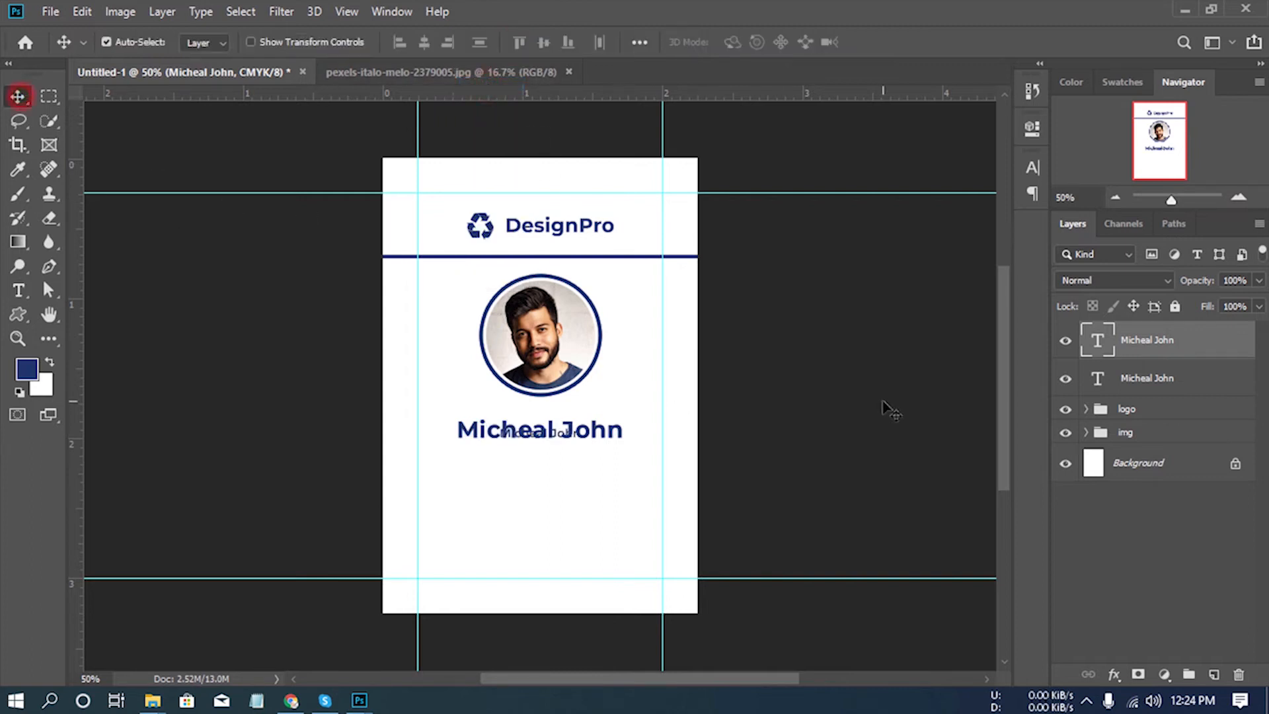
key("shift+Down")
key("shift+Down")
key("shift+Down")
key("shift+Down")
key("shift+Down")
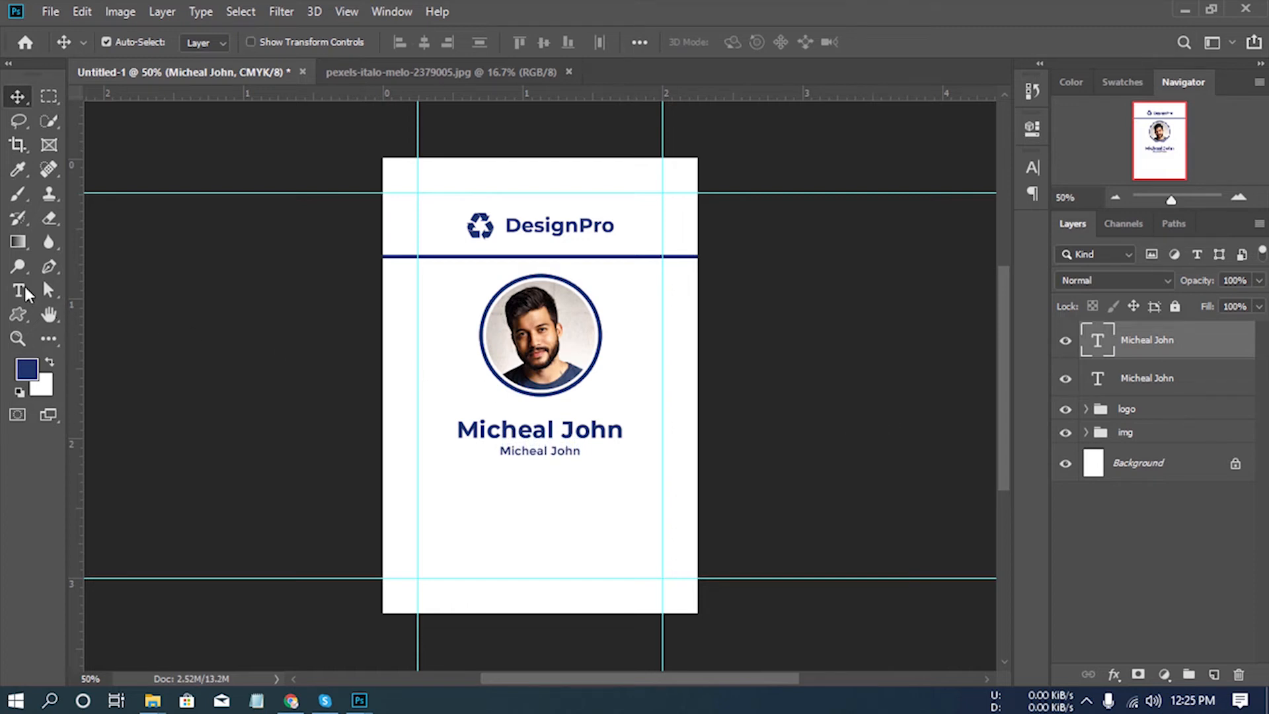
Replace the small text below the cardholder's name with "Graphics Designer".
left_click(19, 291)
left_click(539, 455)
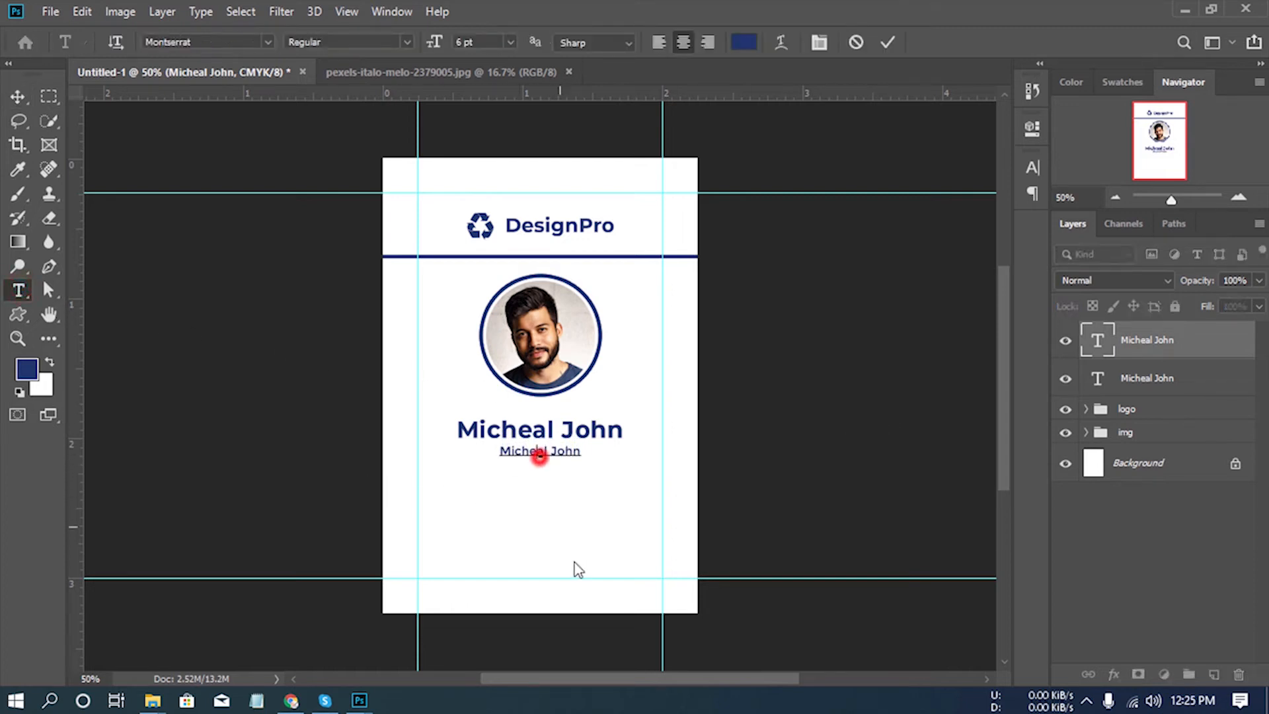
key("ctrl+a")
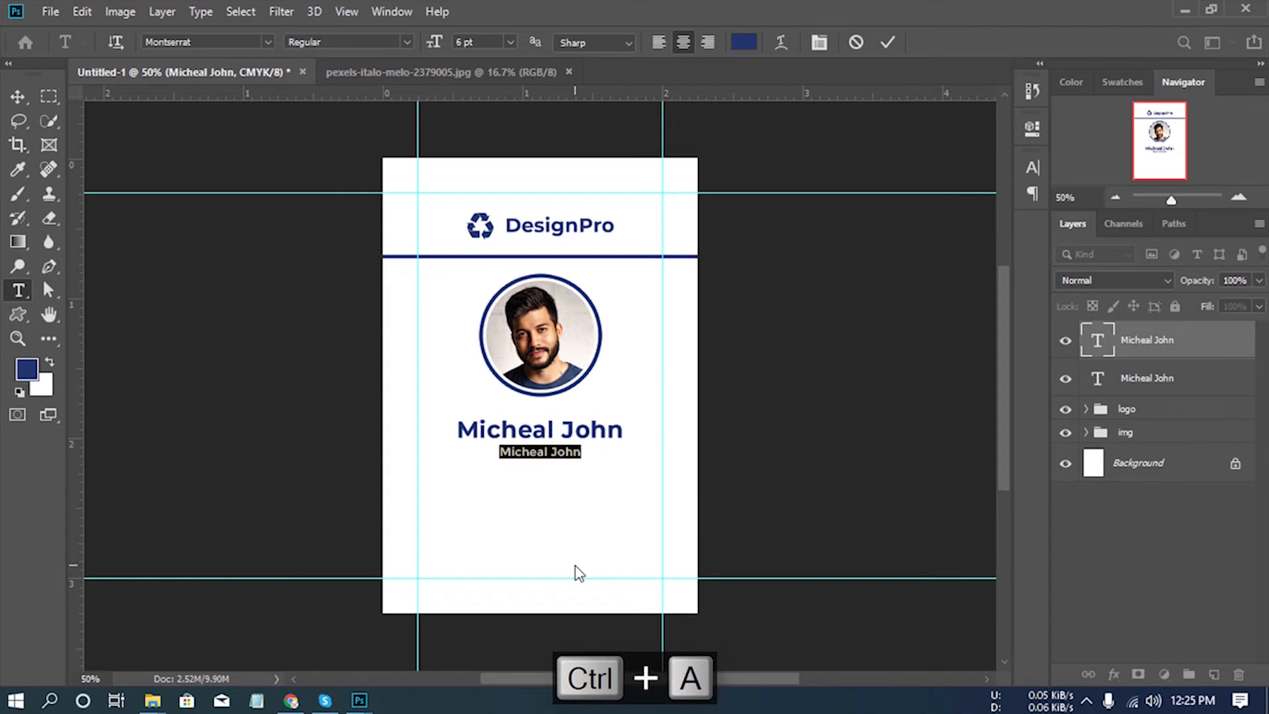
type("Gra")
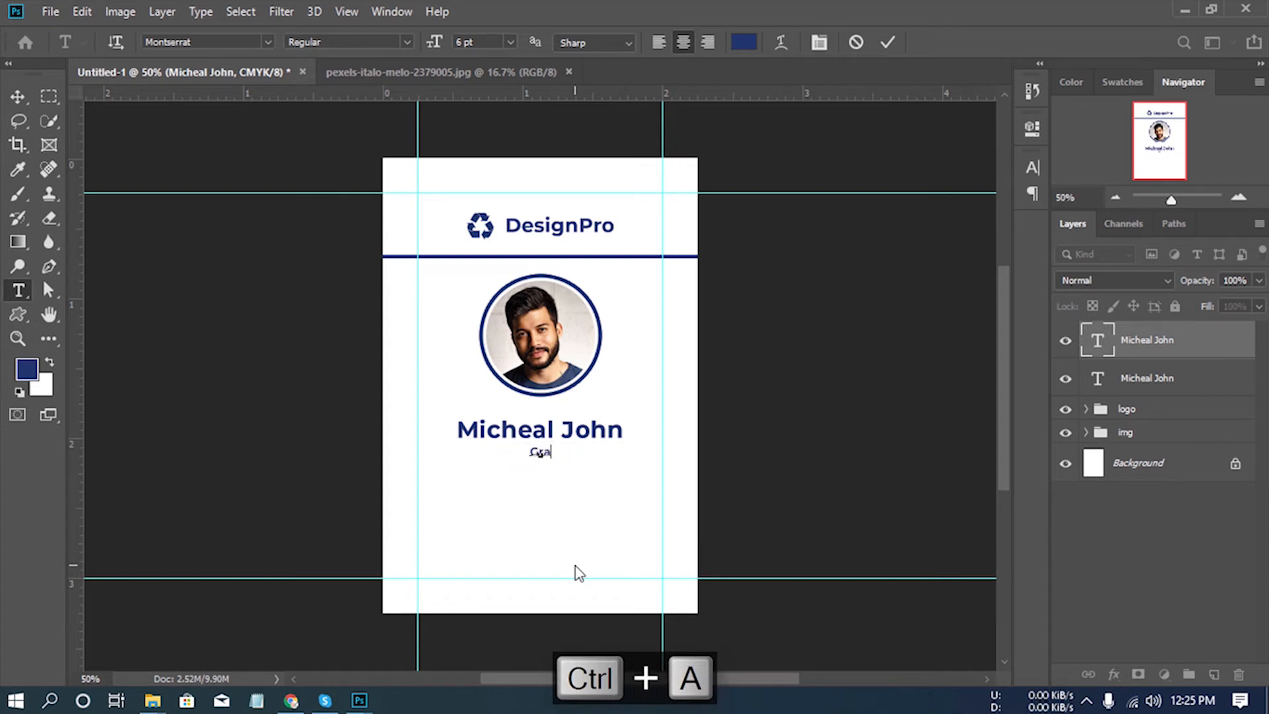
type("phics ")
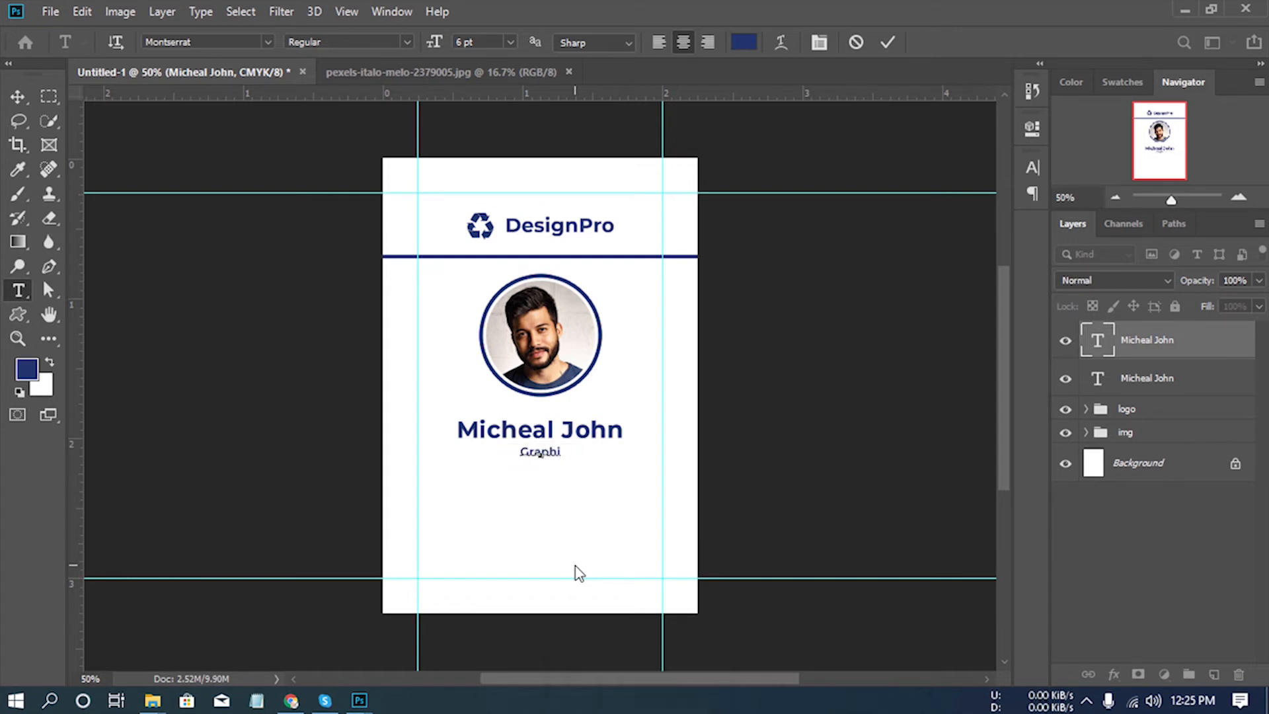
type("Designer")
left_click(1183, 338)
Group the Graphics Designer and cardholder's name text layers and name the group "name".
left_click(20, 94)
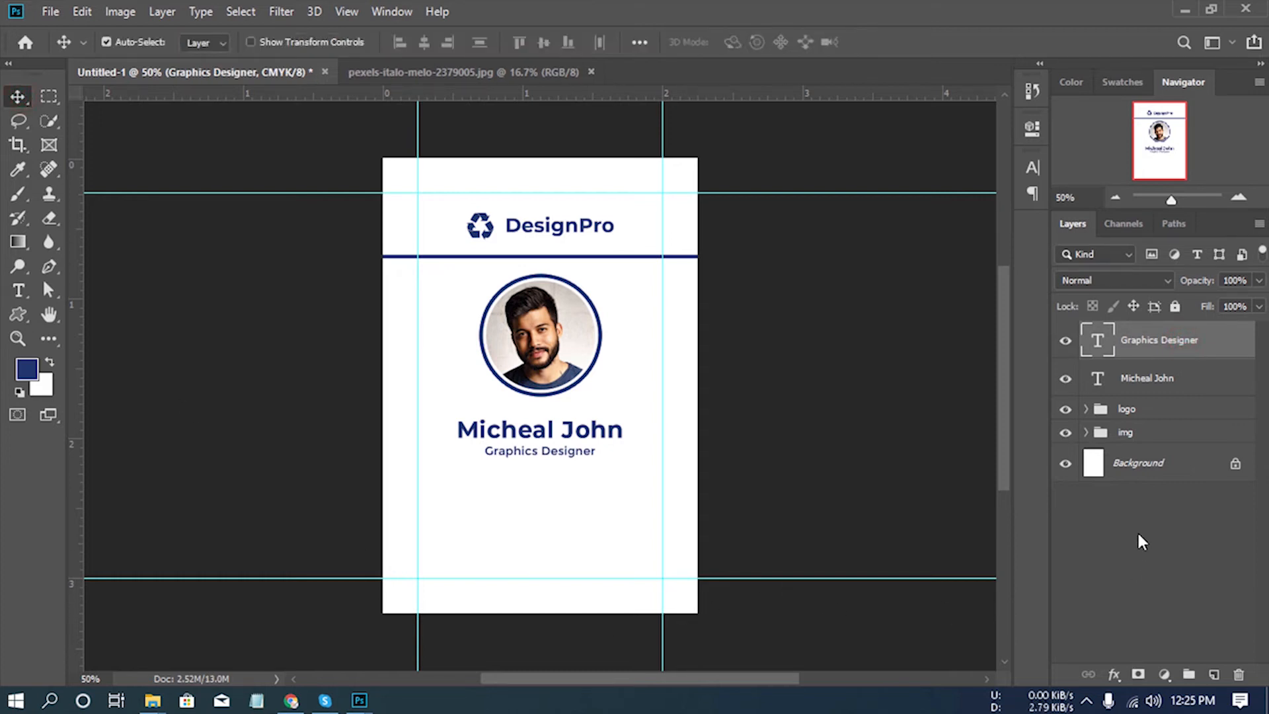
left_click(1160, 380, "ctrl")
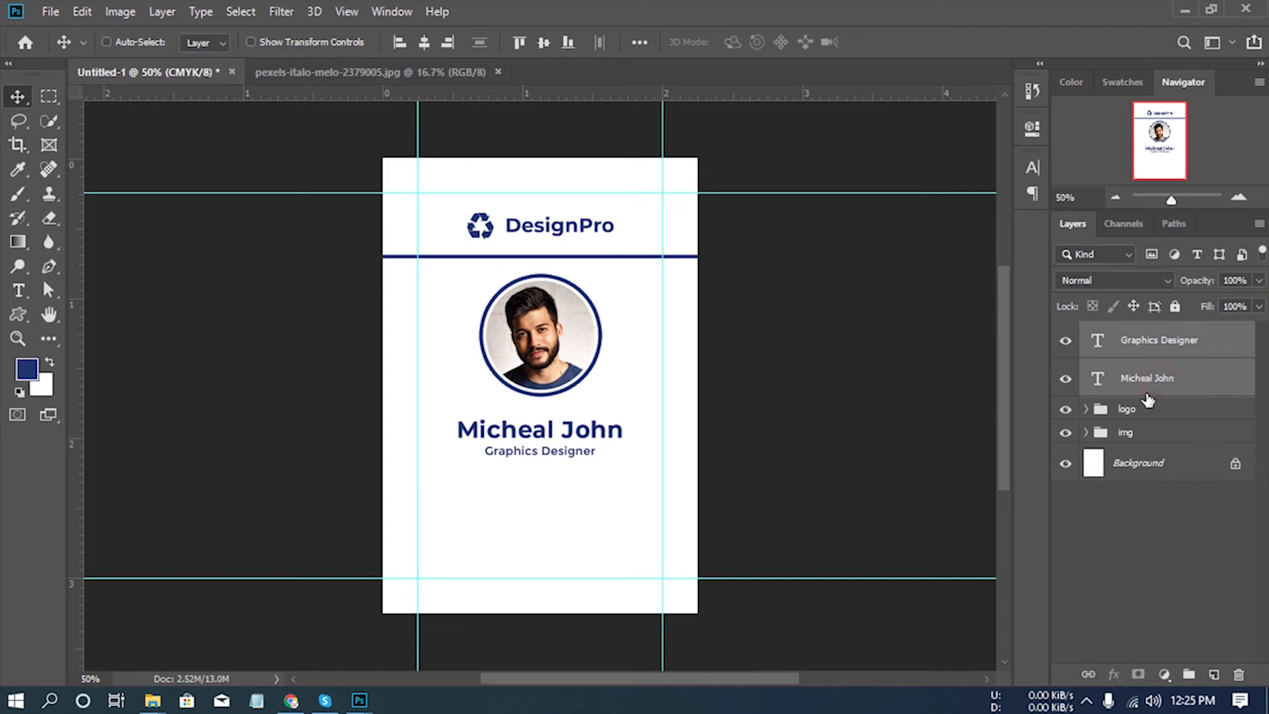
key("ctrl+g")
double_click(1134, 333)
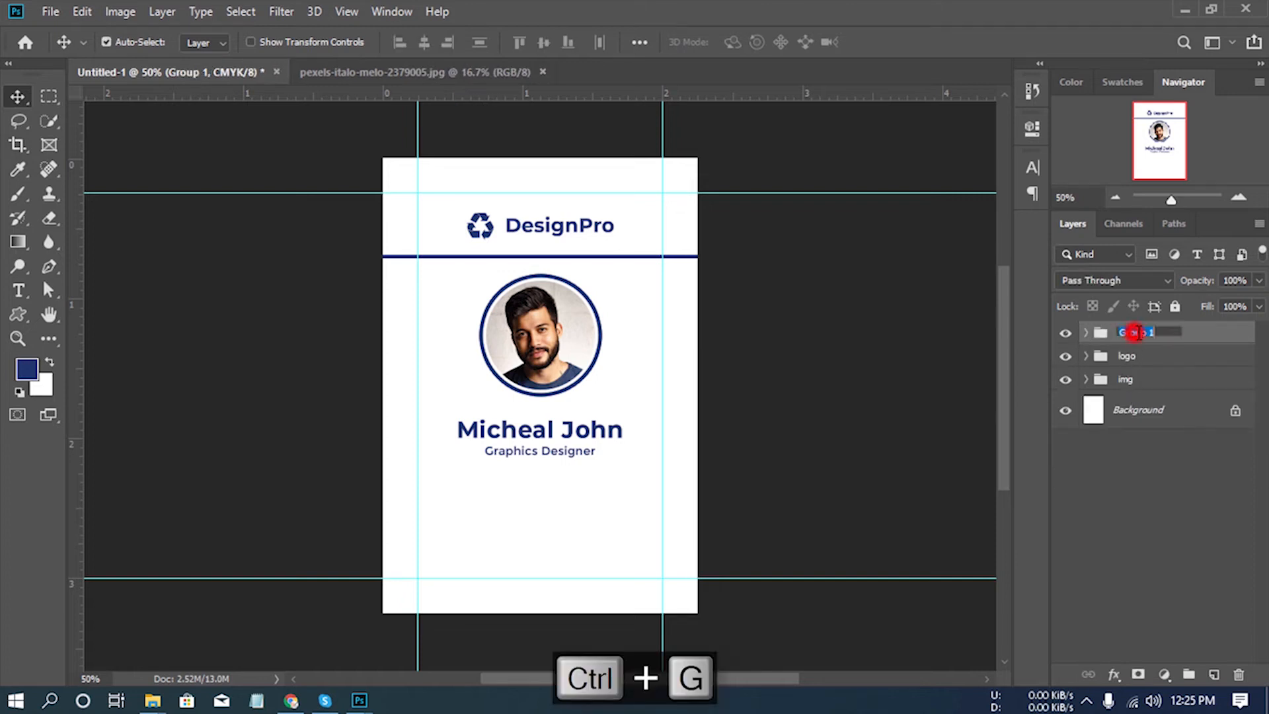
type("name")
key("Return")
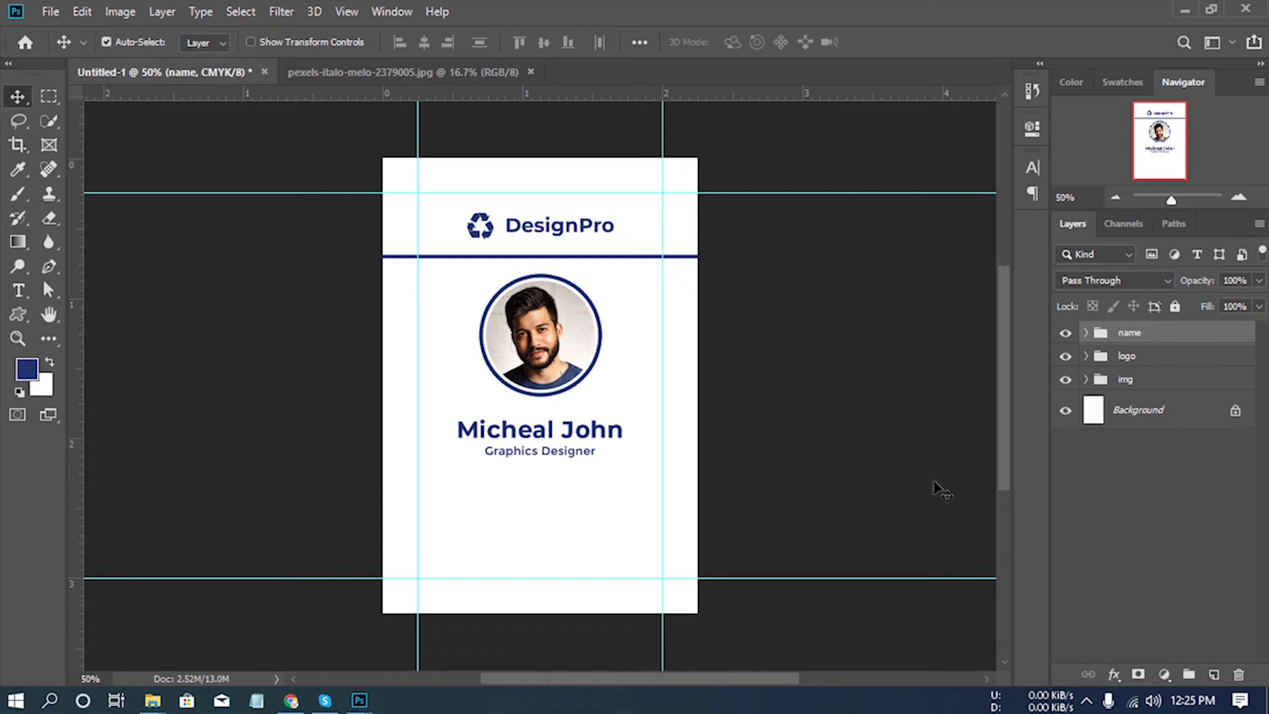
Open vecteezy_barcode_1199360 from the icon pack folder in Photoshop and bring the barcode into the ID card document.
mouse_move(152, 700)
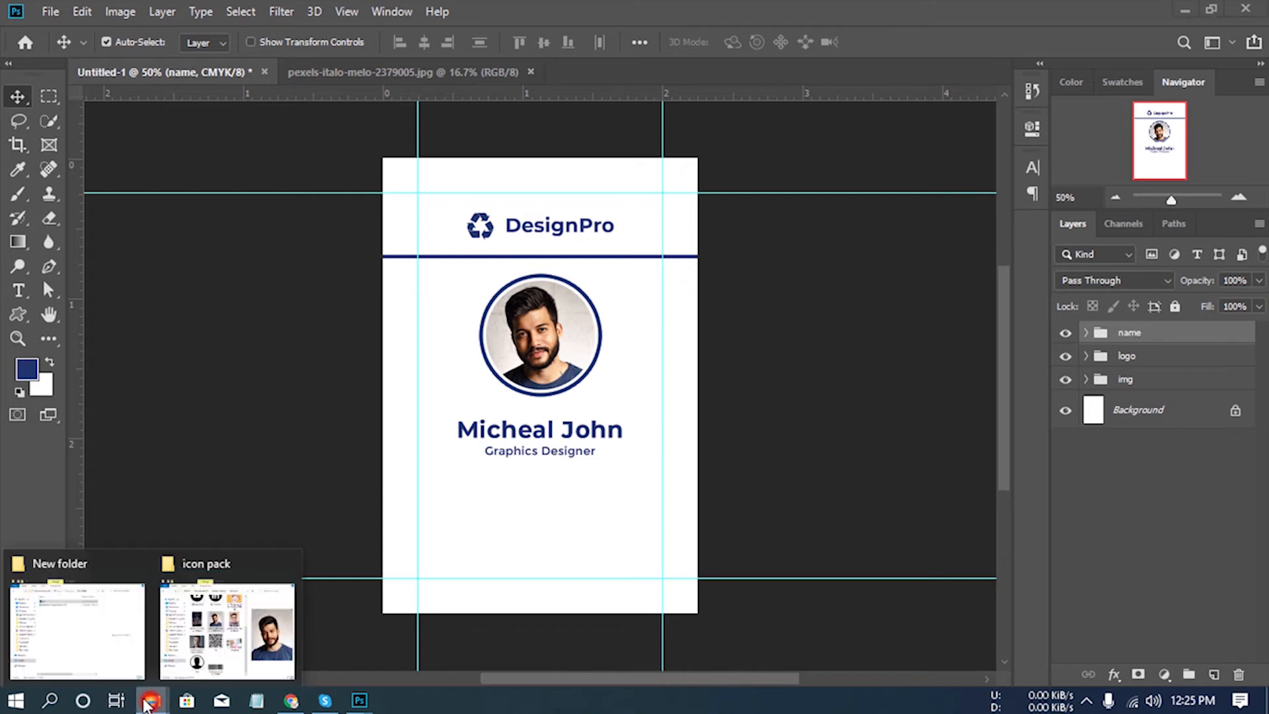
left_click(228, 639)
left_click(638, 518)
right_click(642, 517)
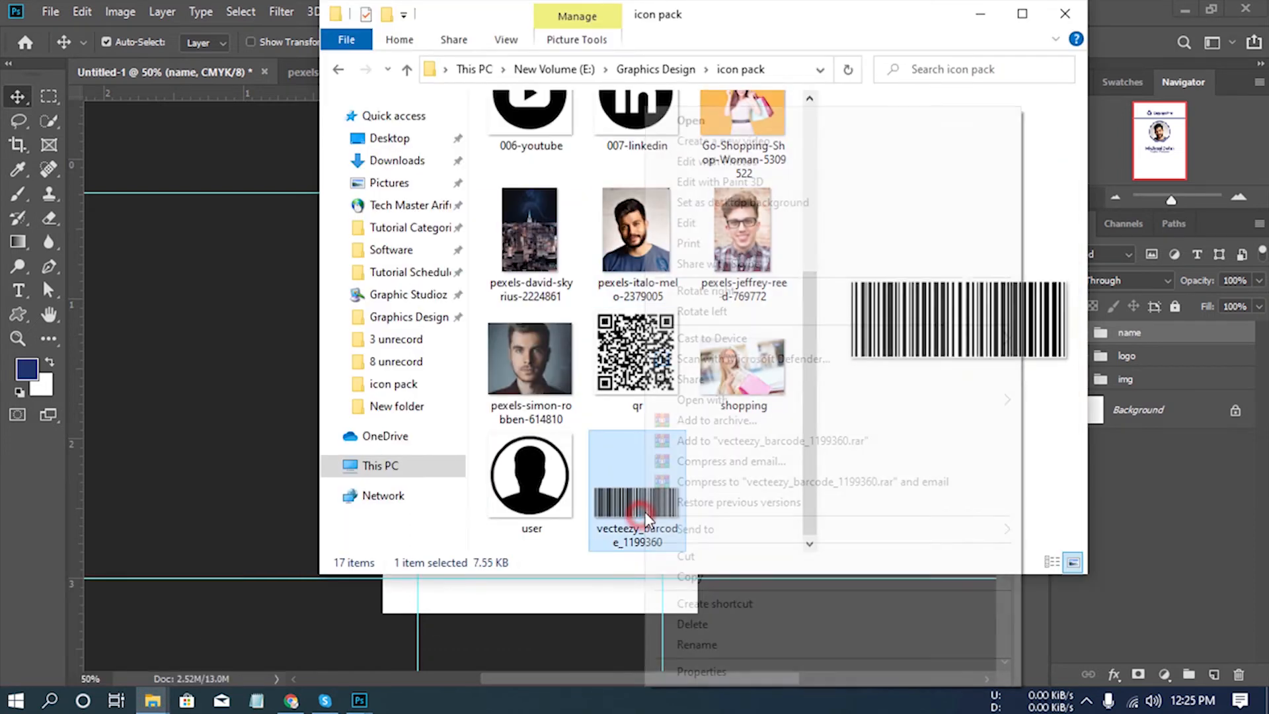
left_click(721, 400)
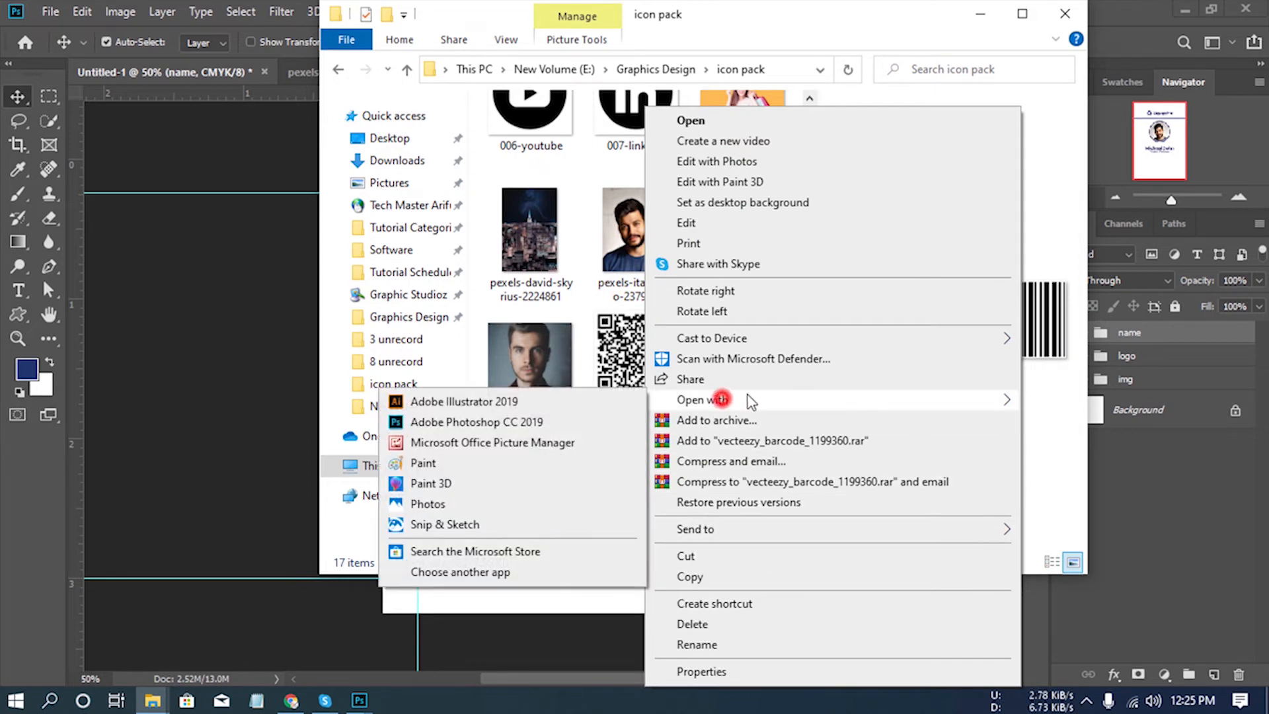
left_click(528, 423)
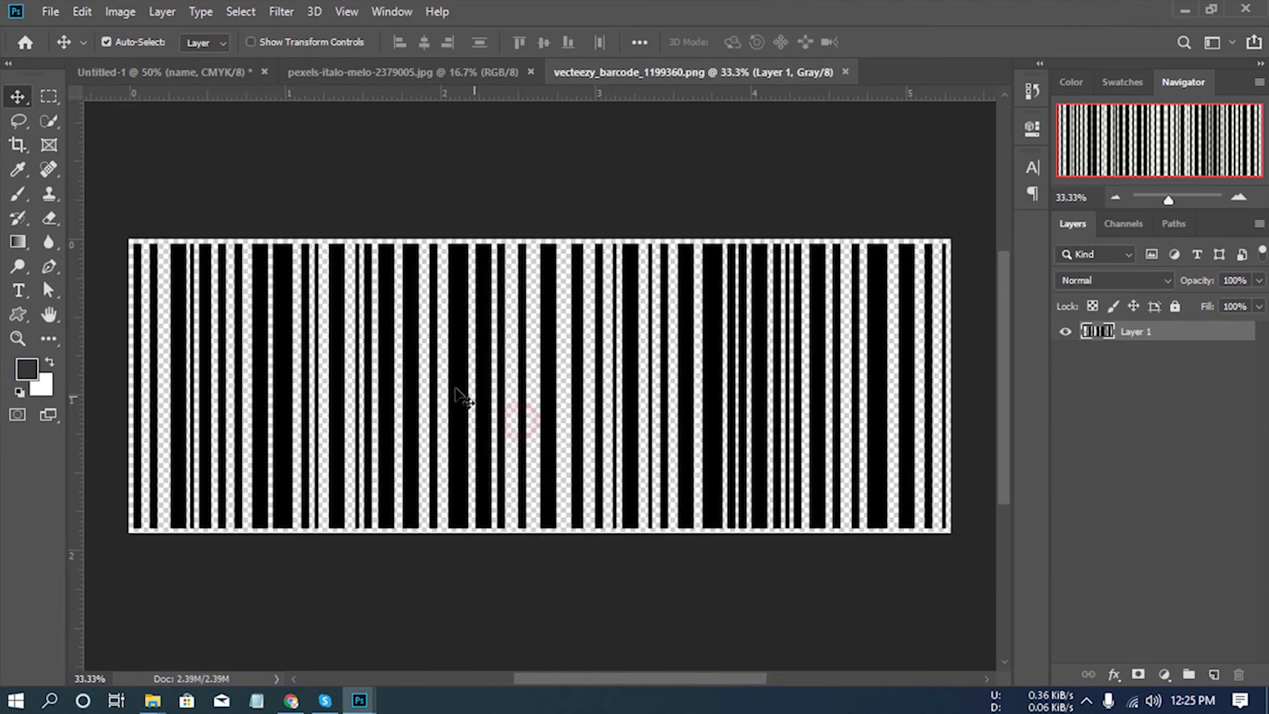
left_click_drag(462, 327, 525, 501)
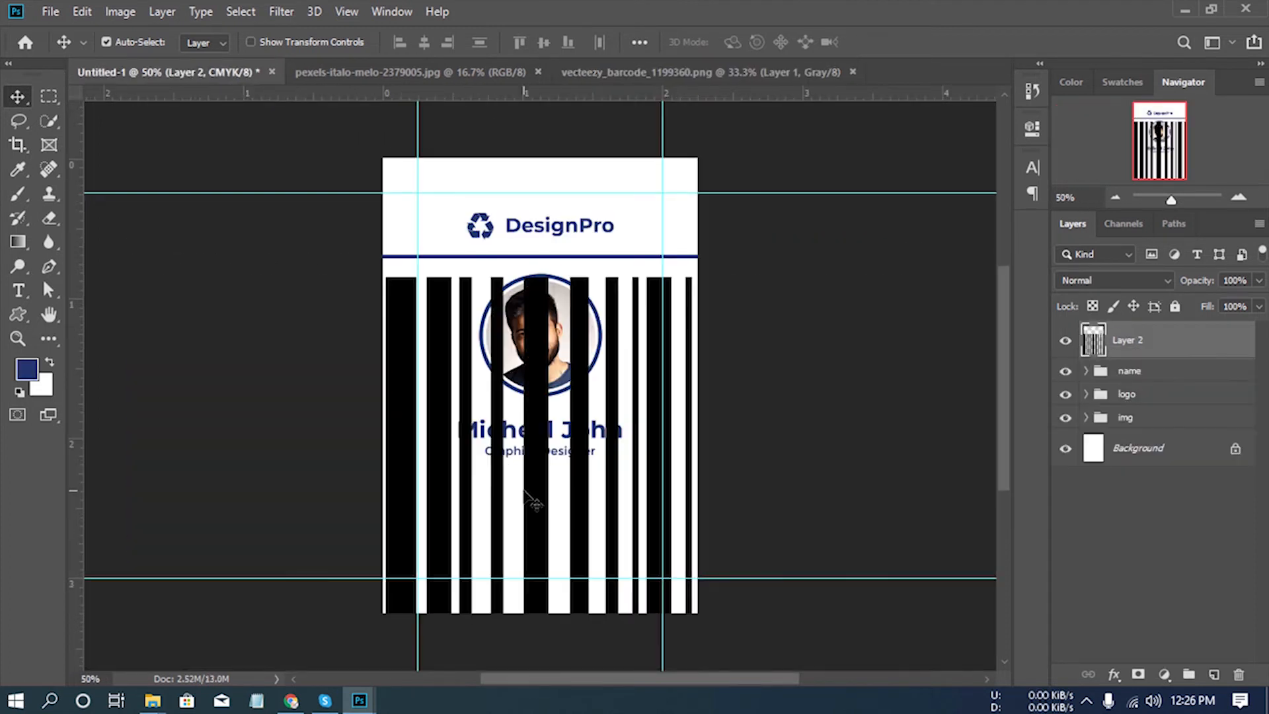
Scale the barcode to 10%, then reduce its height from the upper edge and apply the transform.
key("ctrl")
key("ctrl+t")
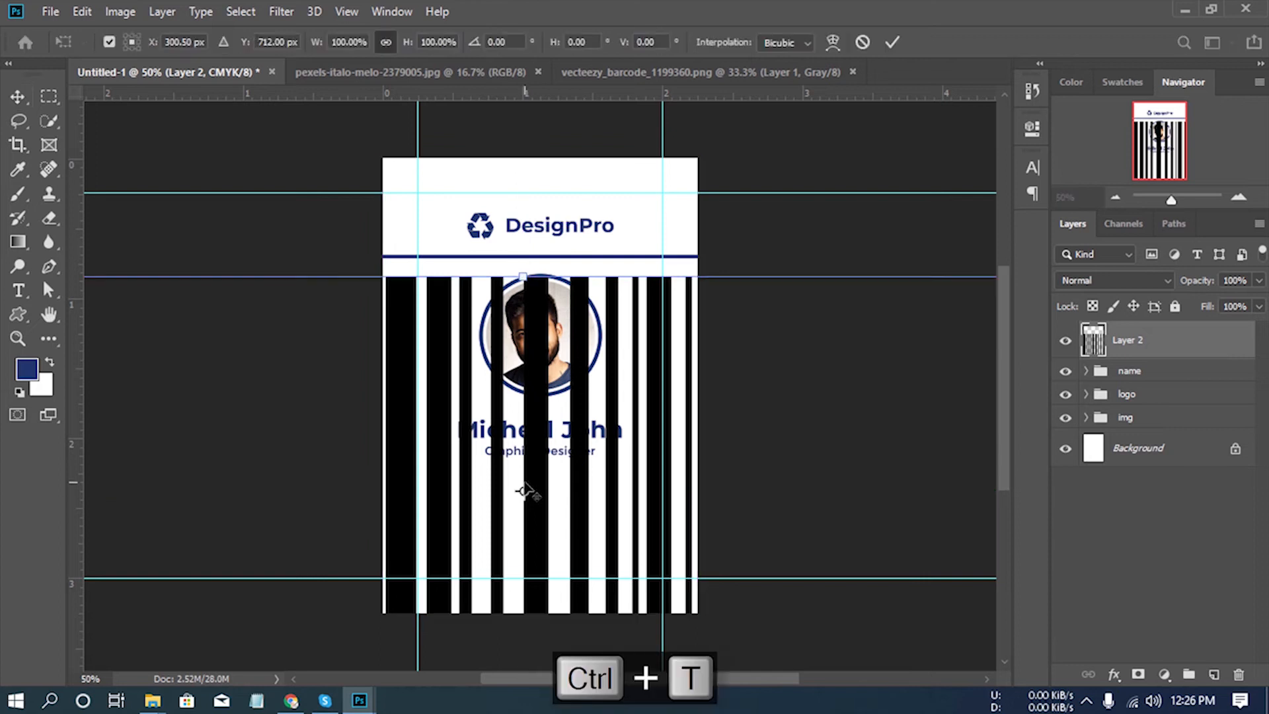
left_click_drag(317, 42, 232, 45)
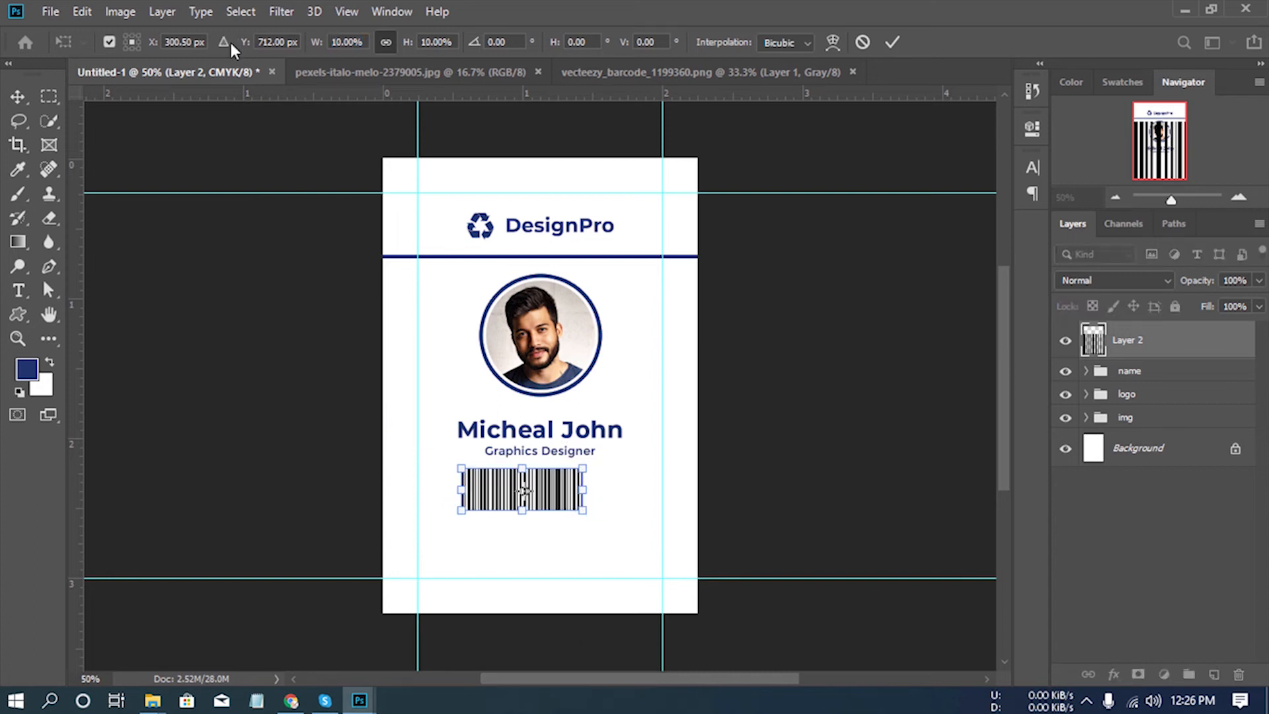
left_click_drag(522, 468, 523, 494)
key("Return")
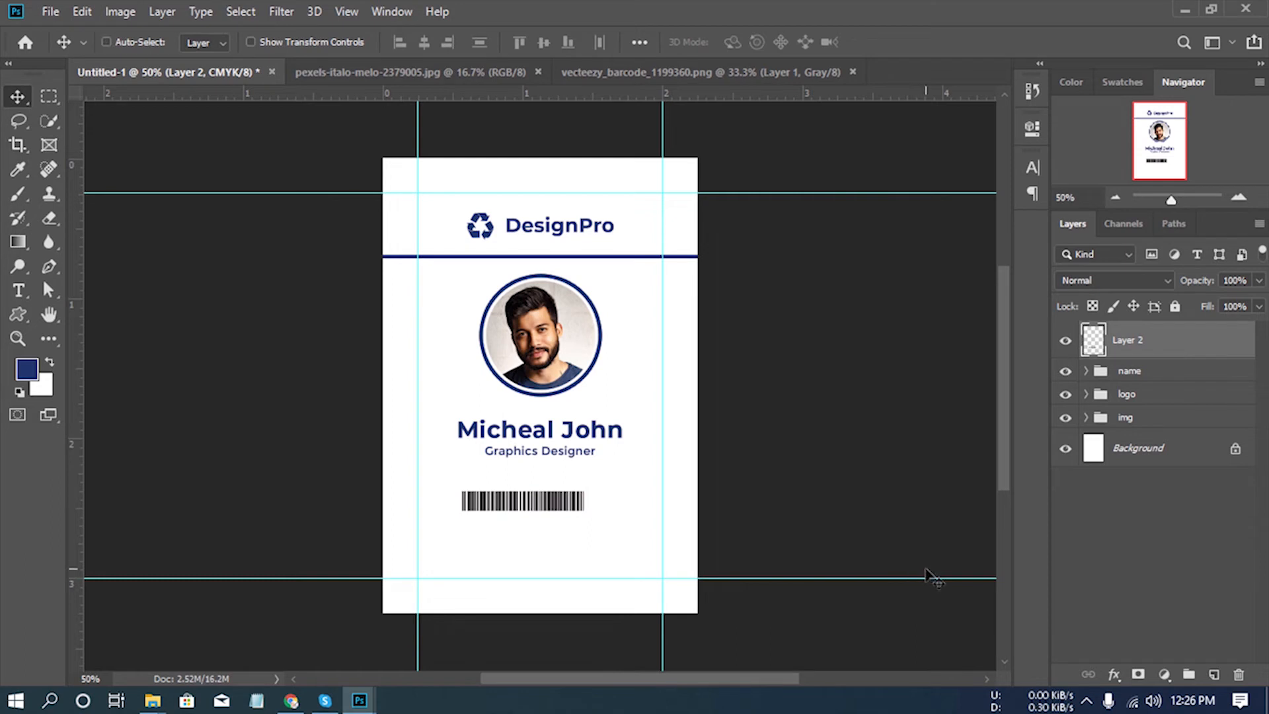
Center the barcode horizontally on the canvas and clear the selection.
key("ctrl+a")
left_click(425, 43)
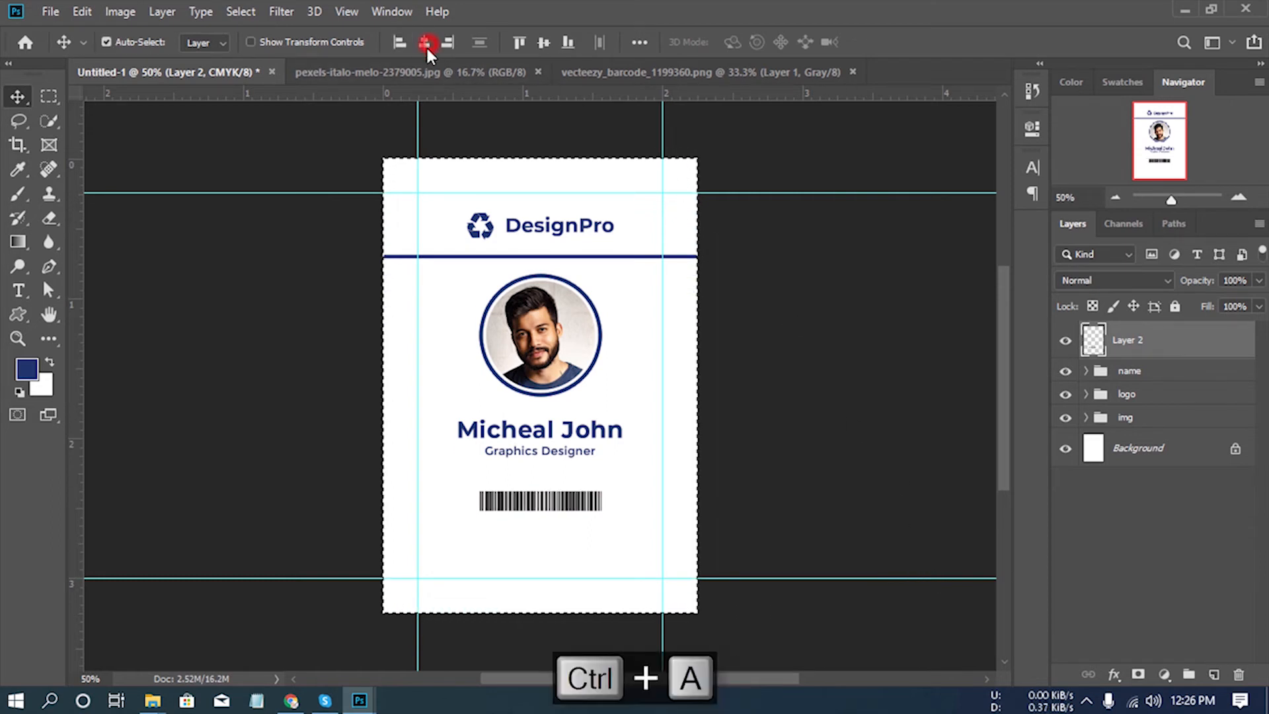
key("ctrl+d")
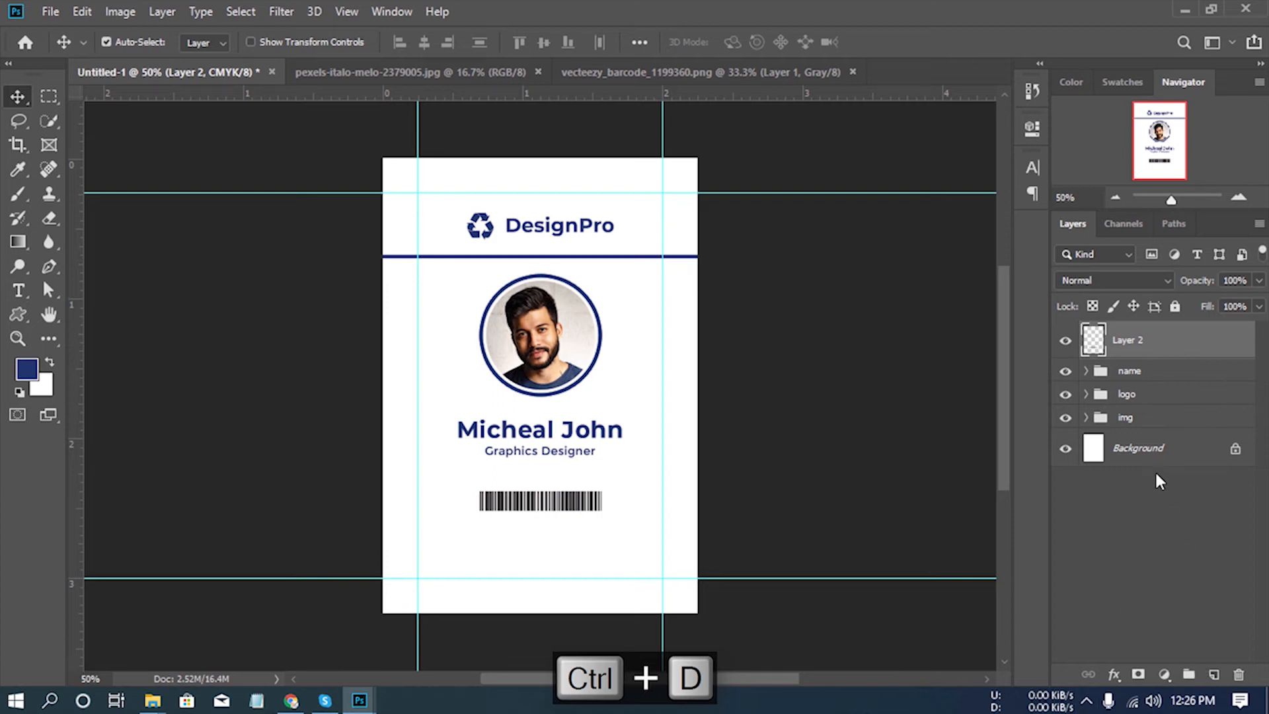
On a new layer, draw a navy rectangle about 729 × 80 px across the card's full width, just below the barcode.
left_click(1214, 675)
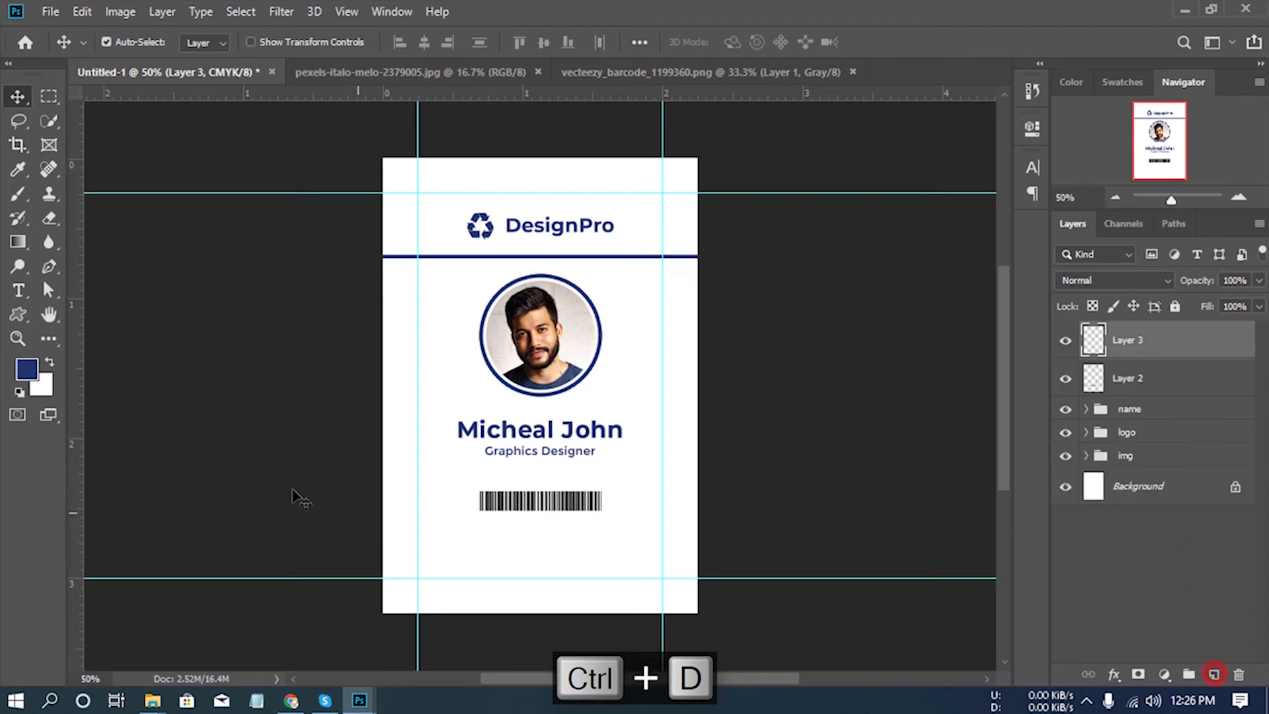
left_click_drag(17, 316, 93, 316)
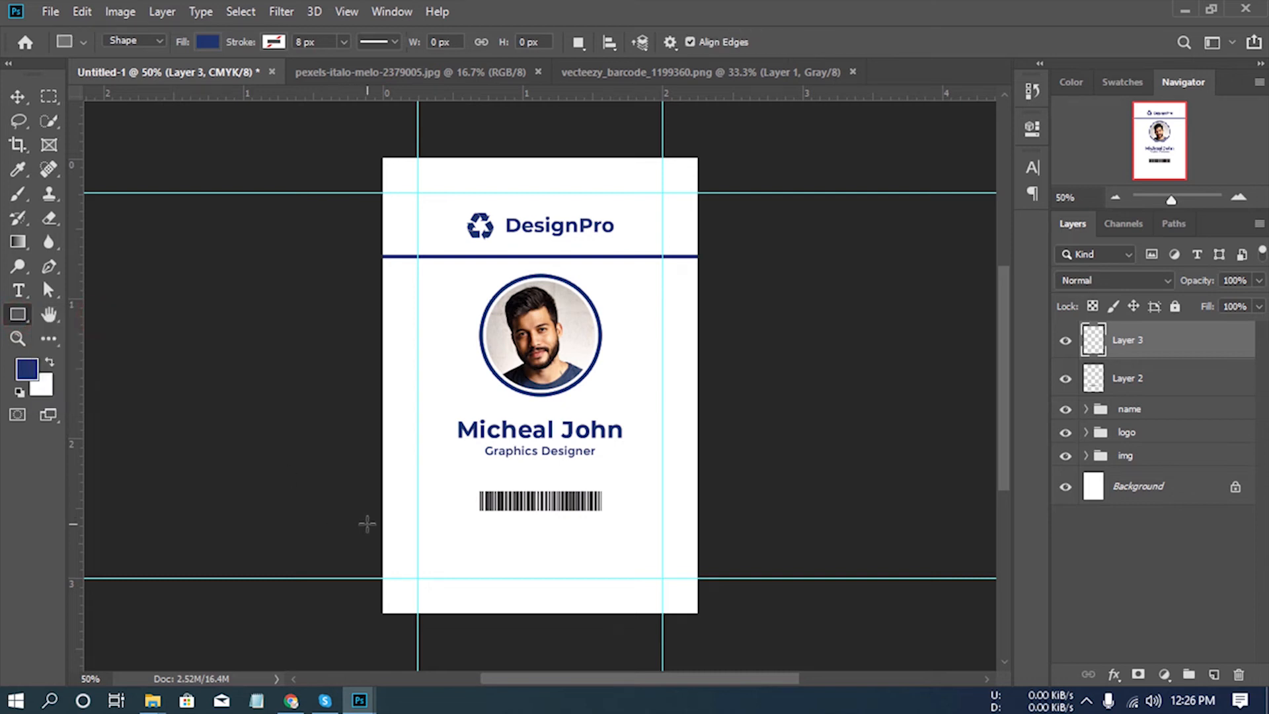
left_click_drag(368, 525, 707, 559)
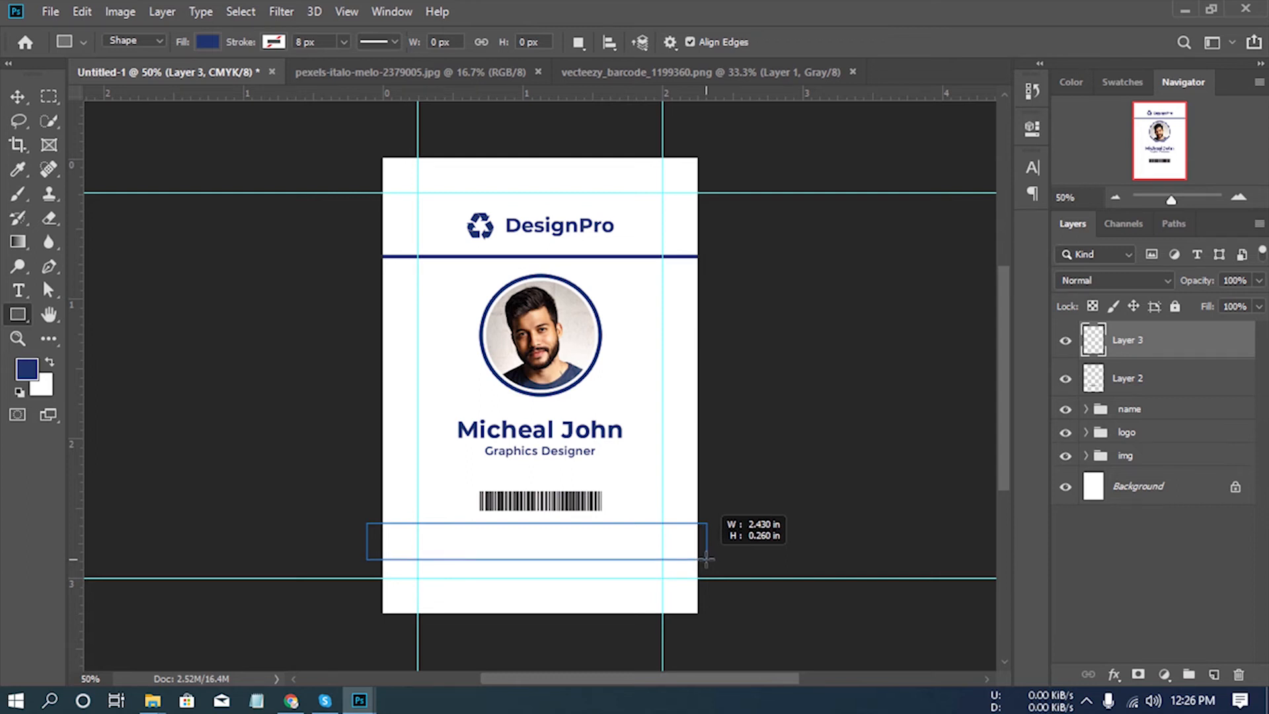
left_click_drag(707, 559, 706, 561)
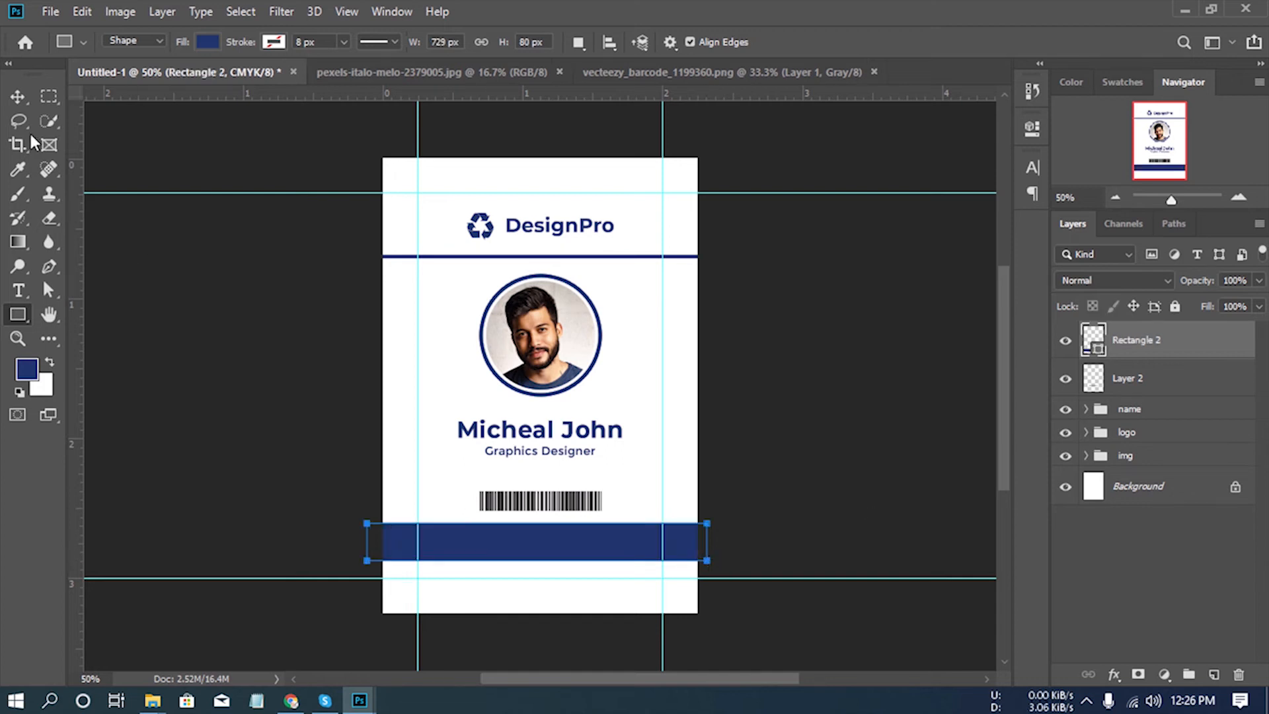
Nudge the navy rectangle slightly up toward the barcode.
left_click(18, 97)
key("Up")
key("Up")
key("Up")
key("Up")
key("Up")
key("Up")
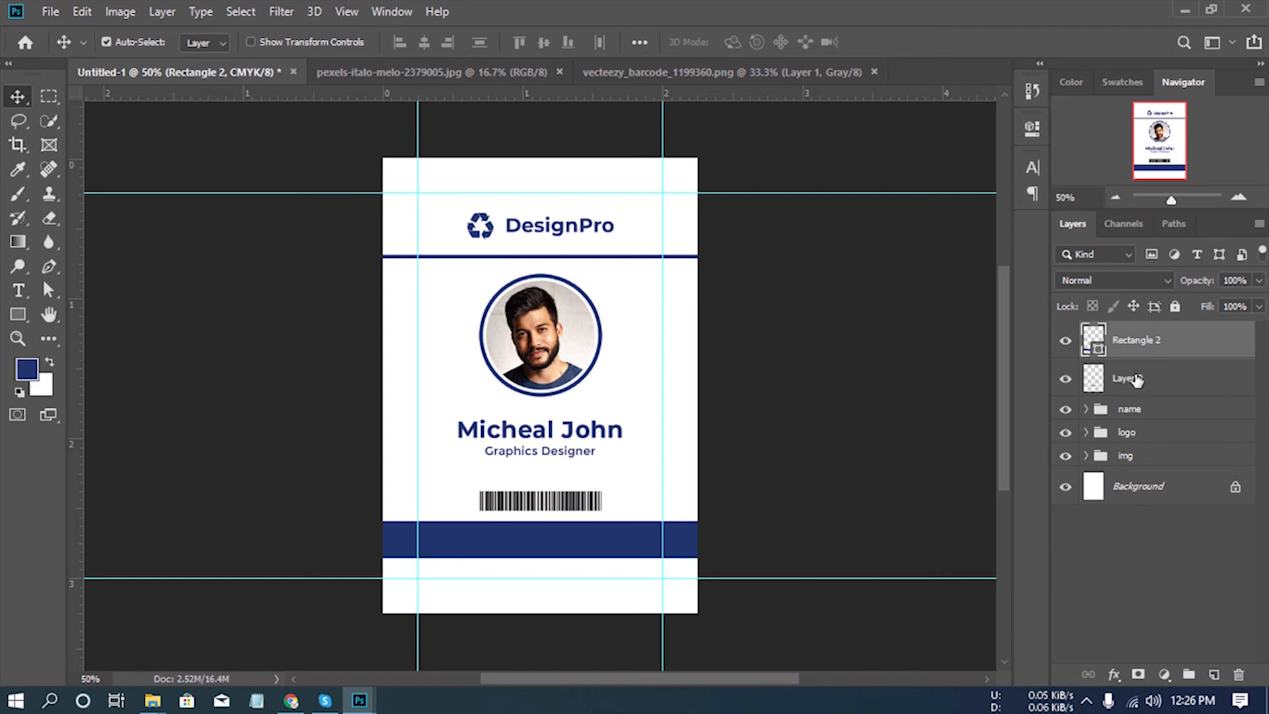
Select the whole canvas and align the barcode layer to its horizontal center again.
key("ctrl+a")
left_click(1161, 374)
left_click(426, 41)
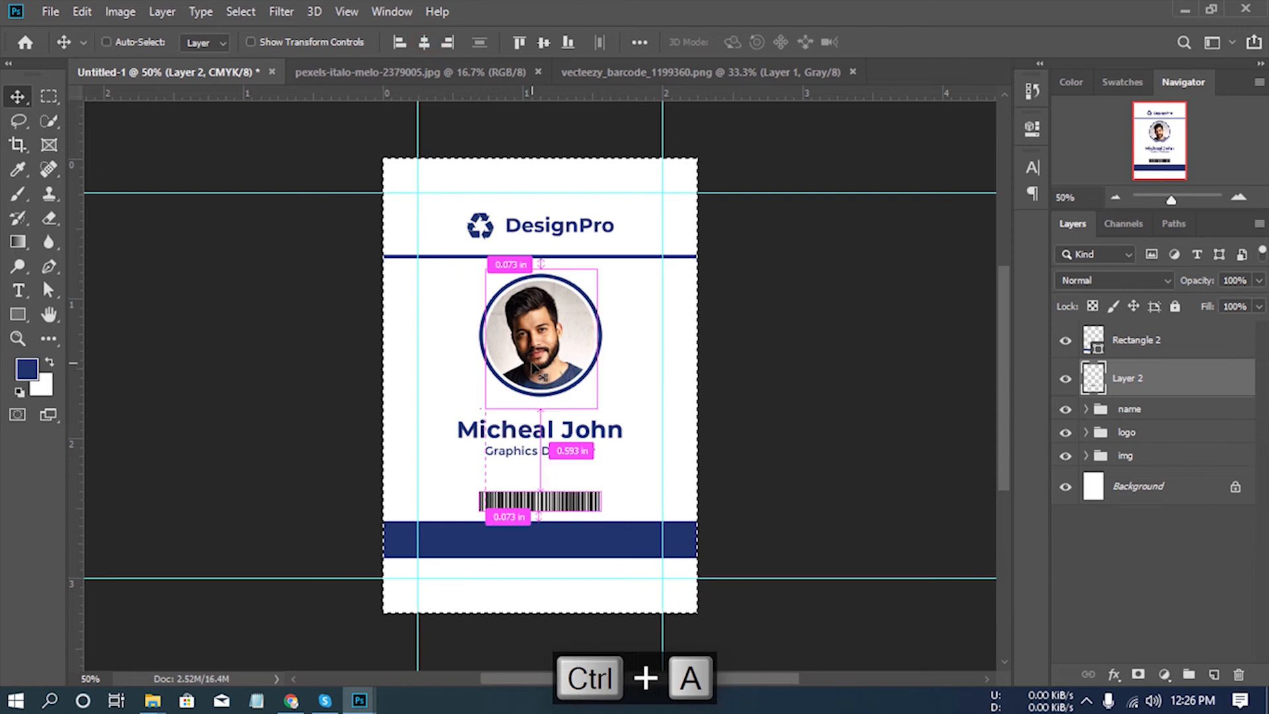
key("ctrl+d")
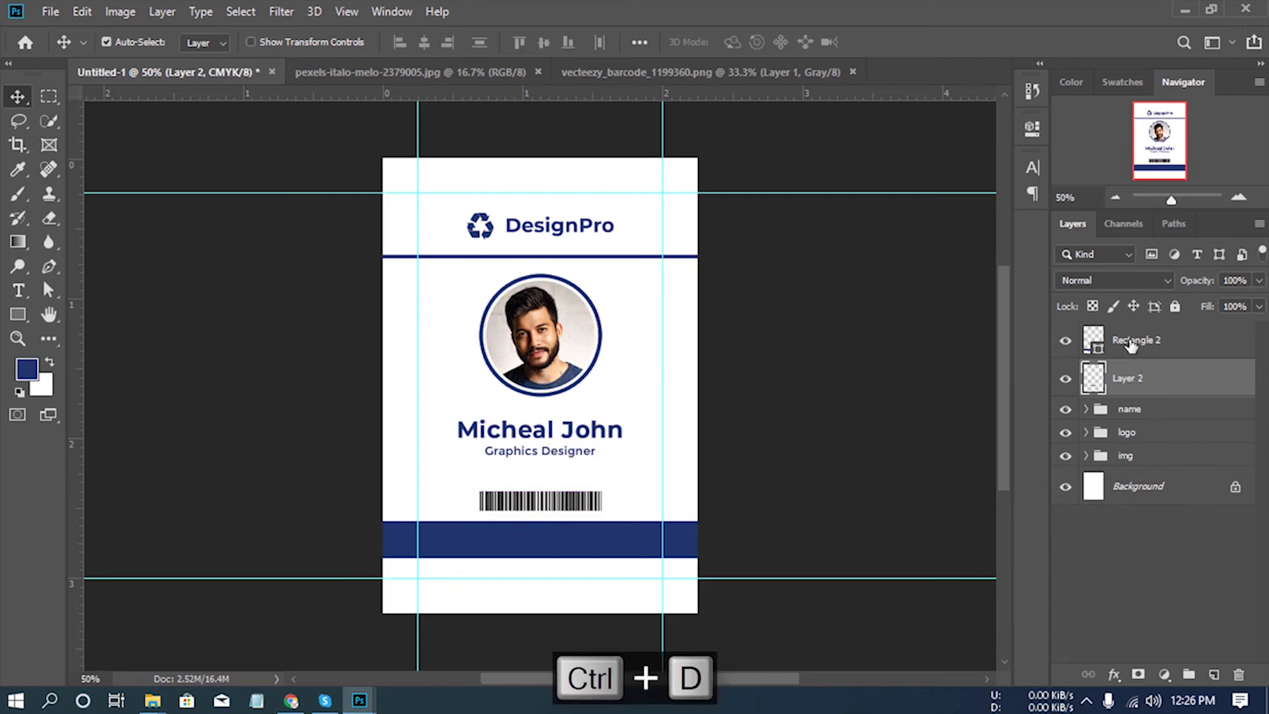
left_click(1132, 344)
left_click(1214, 675)
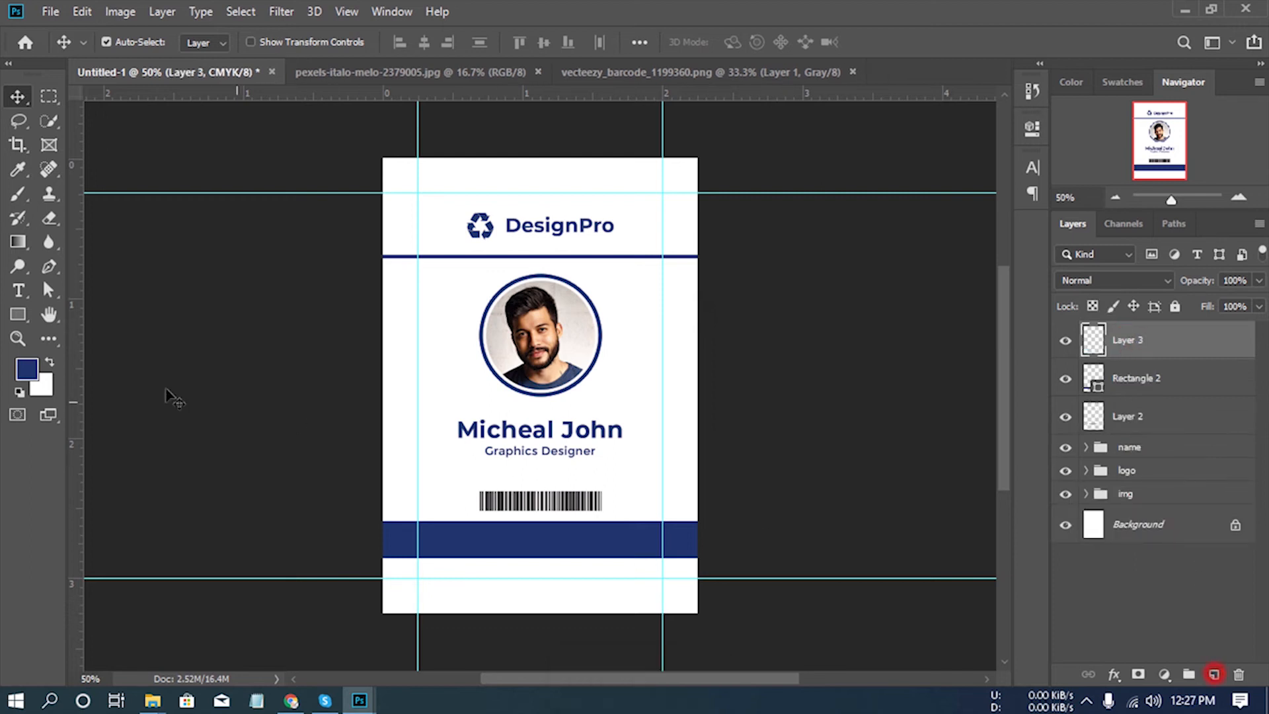
left_click(49, 362)
left_click(18, 290)
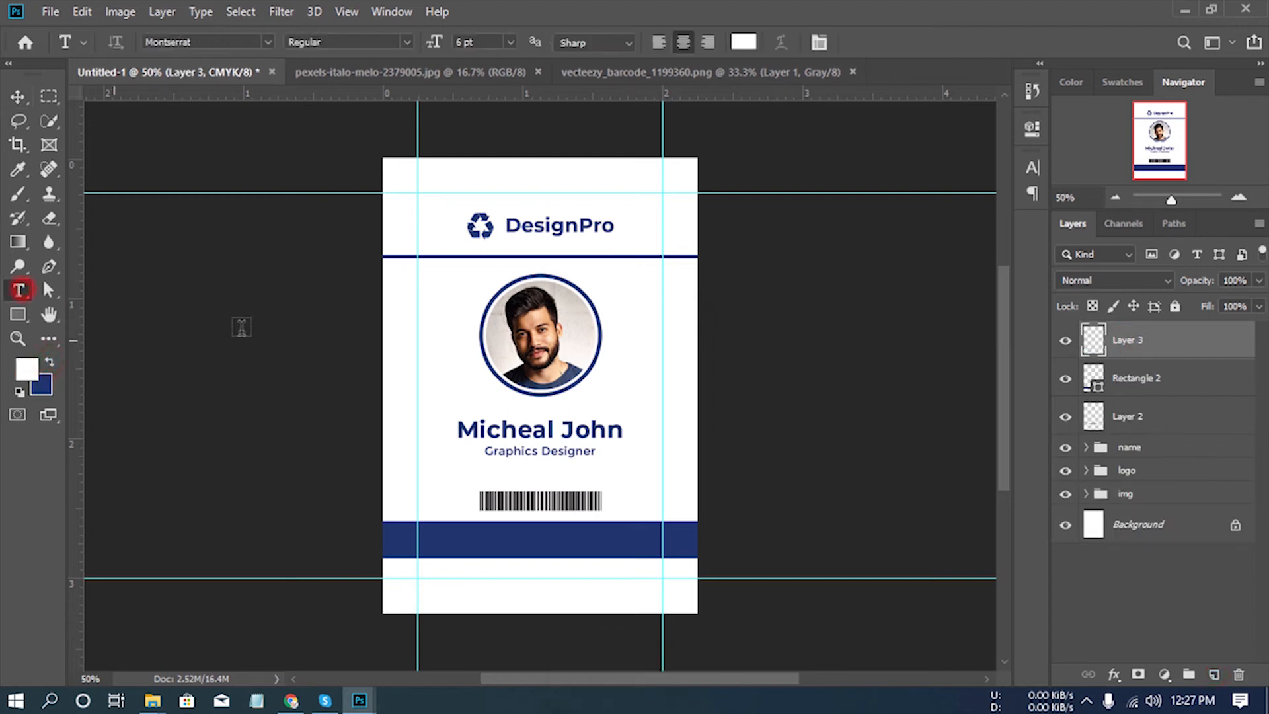
left_click(536, 544)
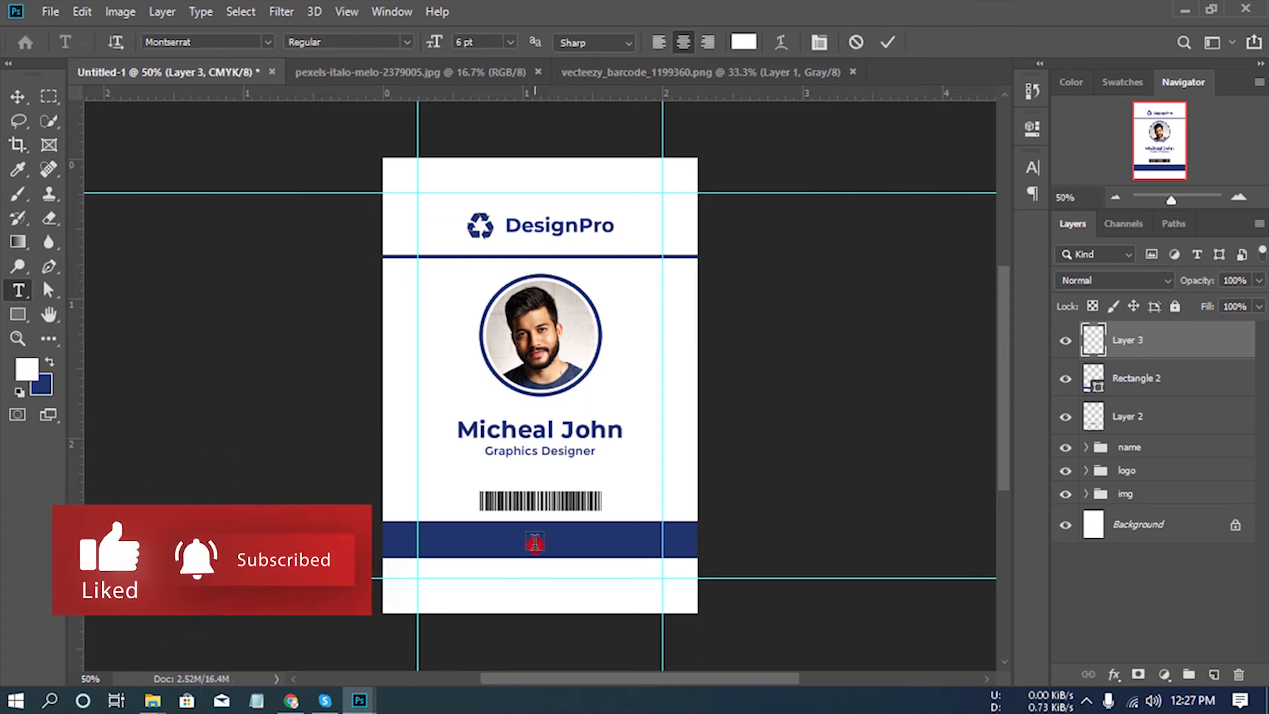
type("www.domain")
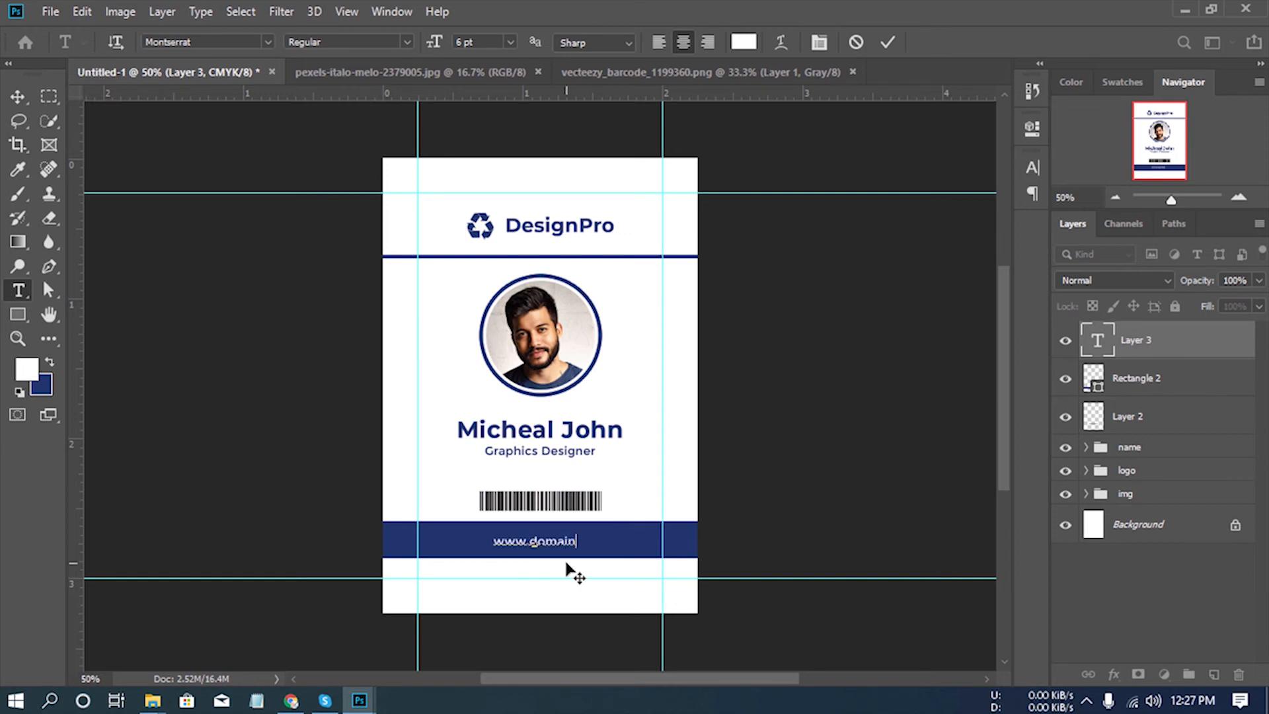
type(".com")
left_click(1174, 342)
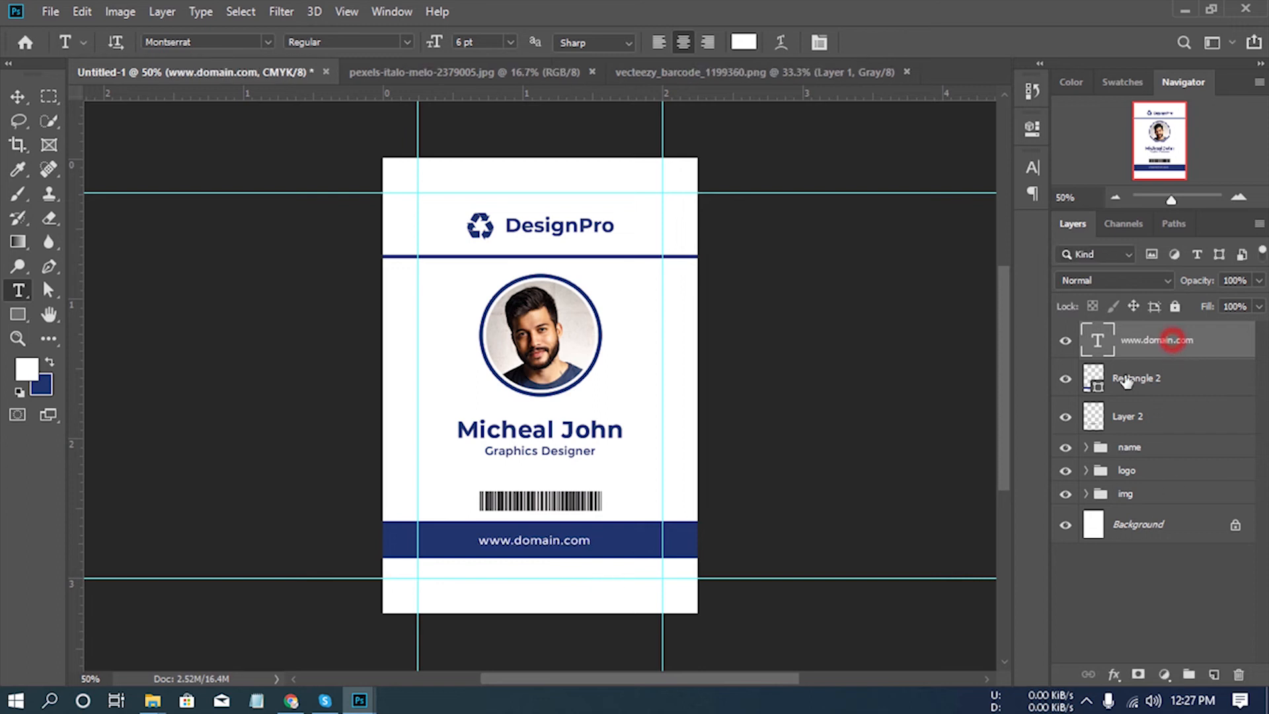
key("ctrl+a")
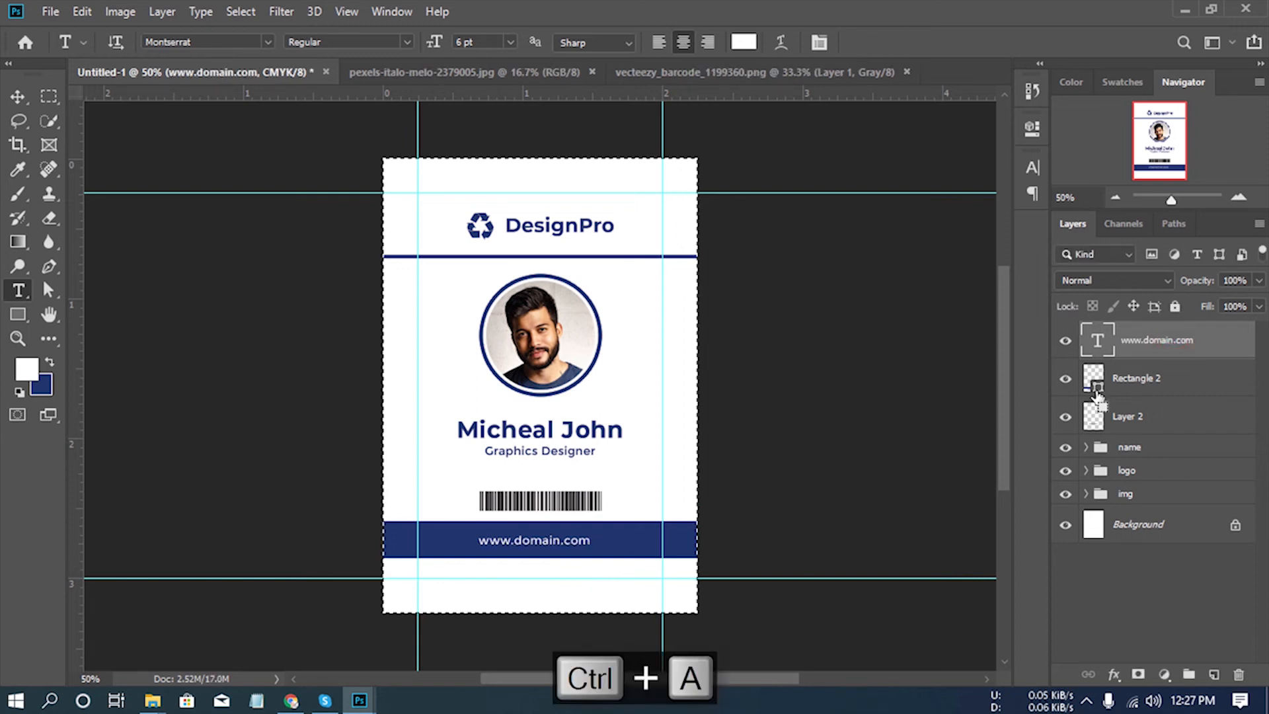
left_click(18, 97)
left_click(424, 42)
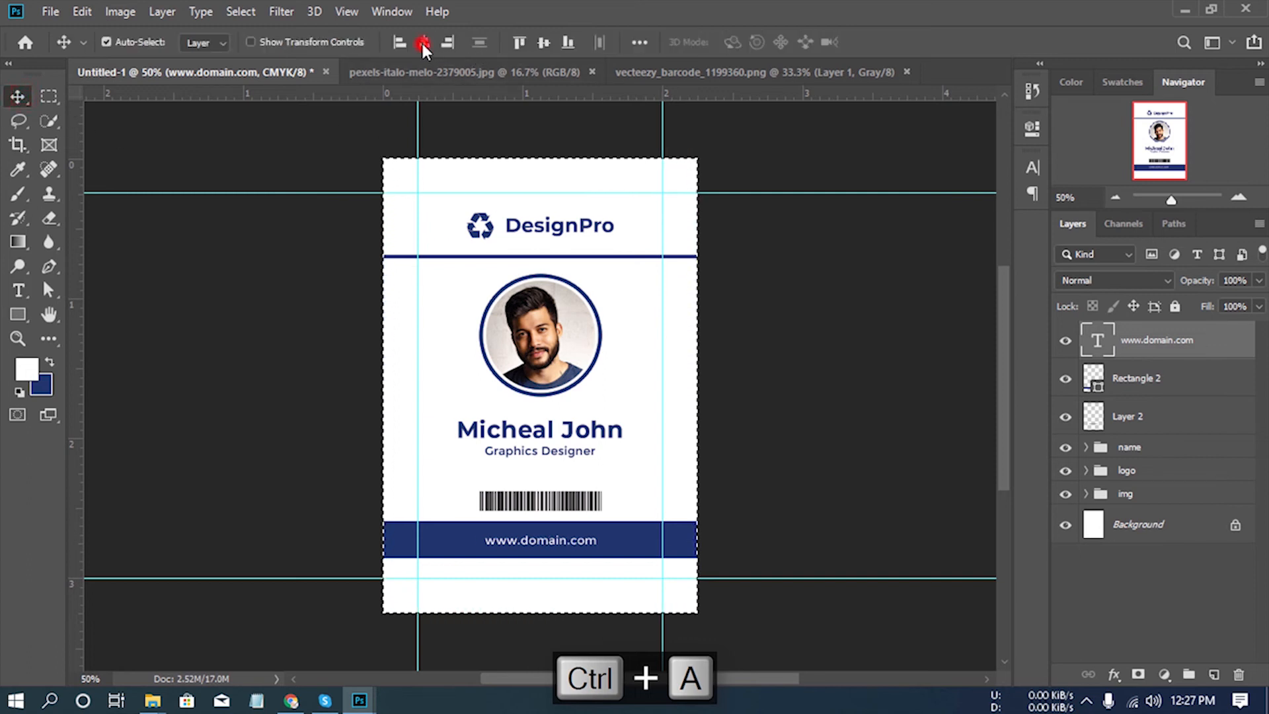
key("ctrl+d")
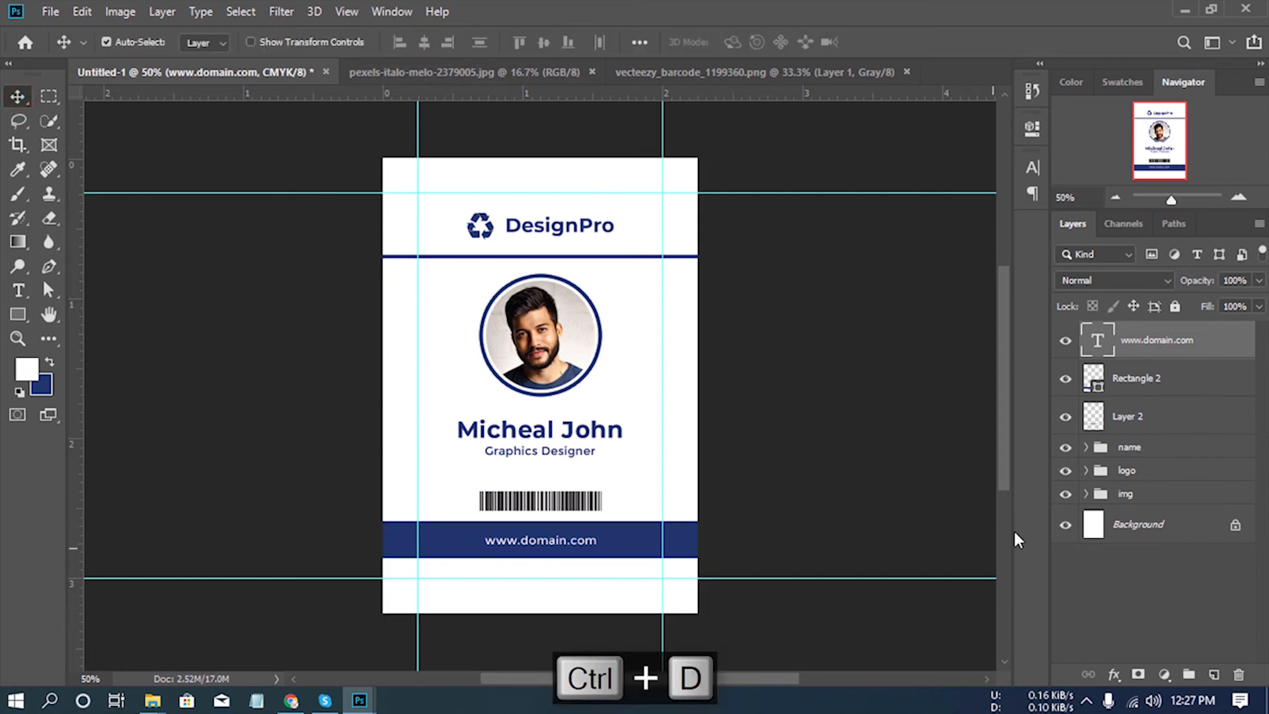
left_click(1144, 387, "ctrl")
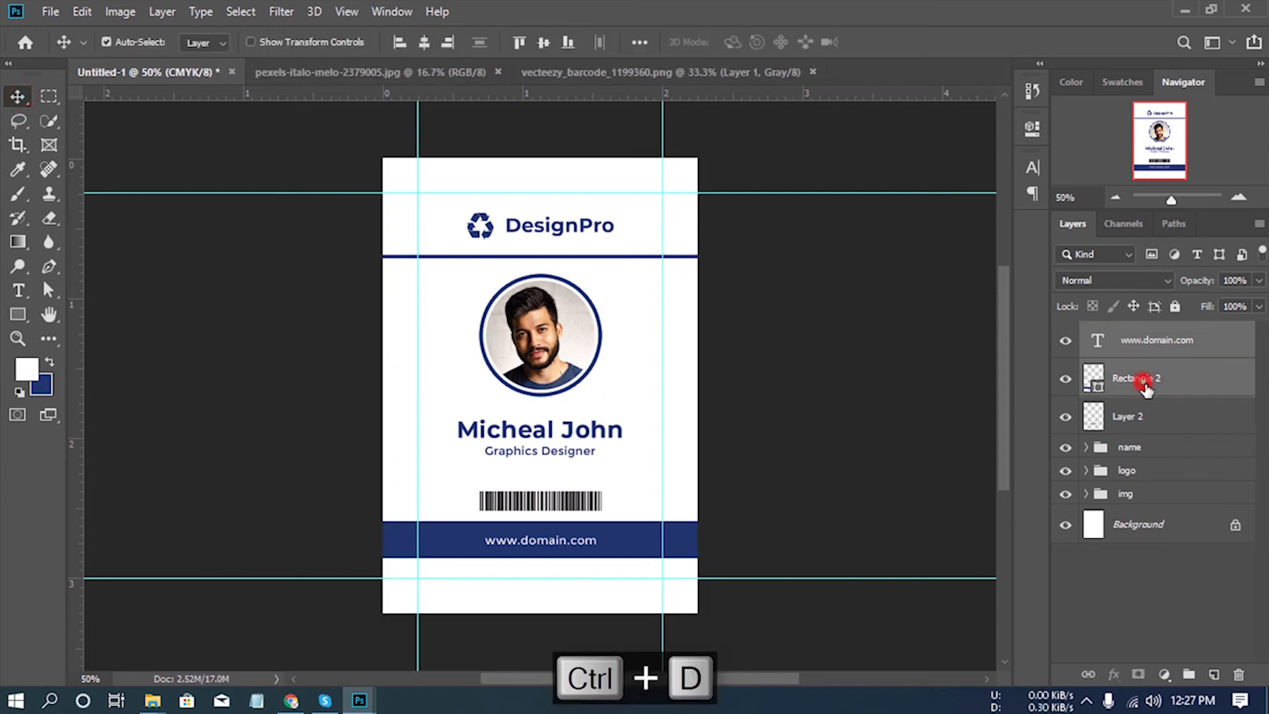
left_click(542, 43)
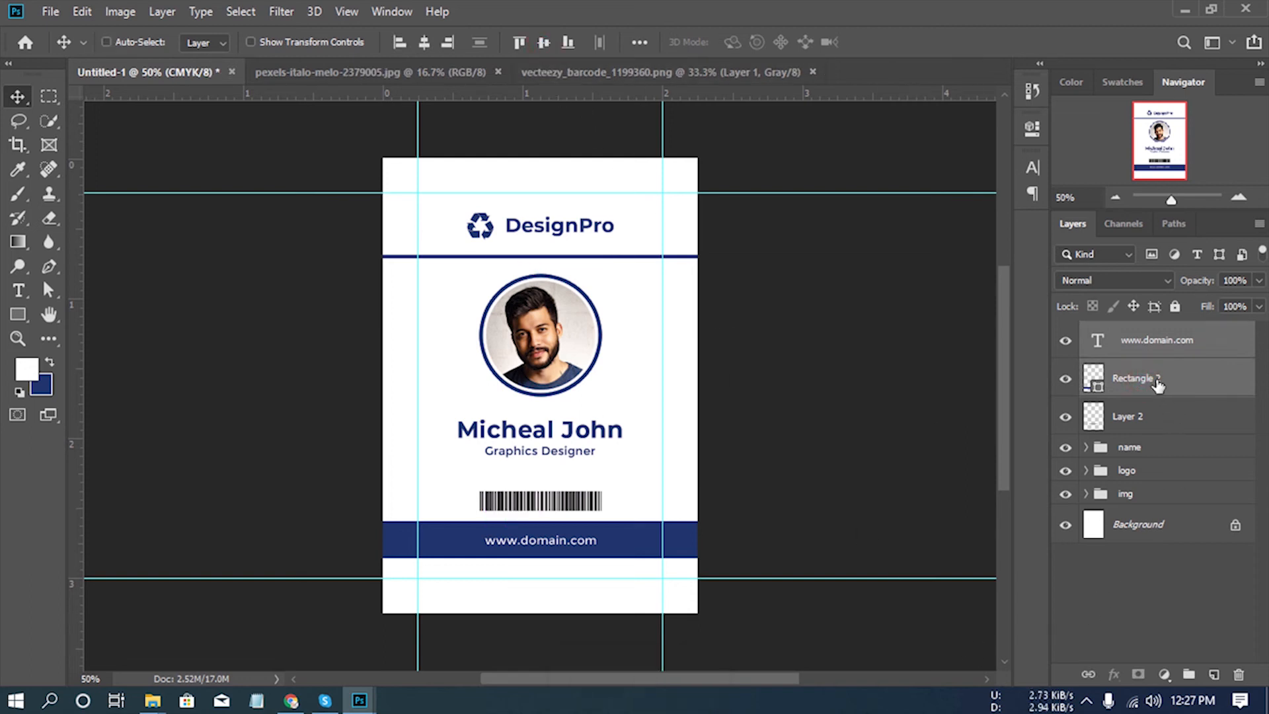
Group the website text and navy rectangle layers and rename the group domain.
key("ctrl+g")
double_click(1137, 336)
type("domain")
key("Return")
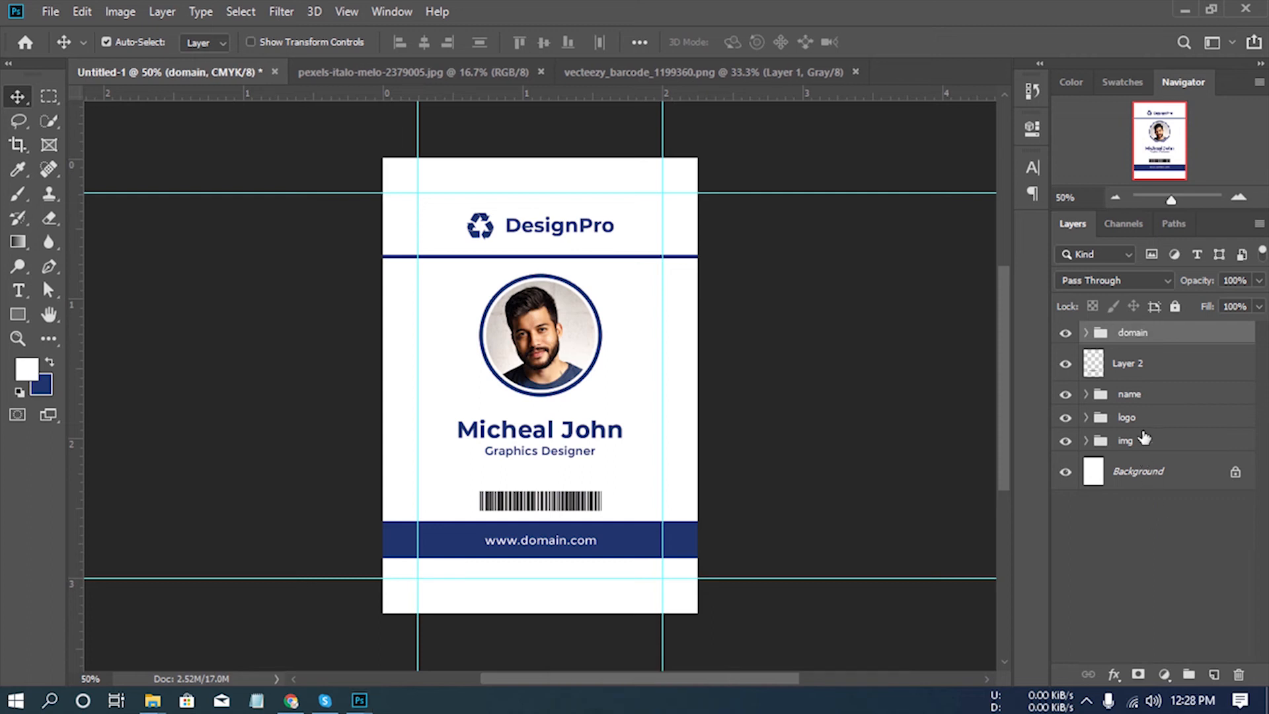
Create a new layer above the barcode layer and set the text color to dark gray #282828.
left_click(1142, 363)
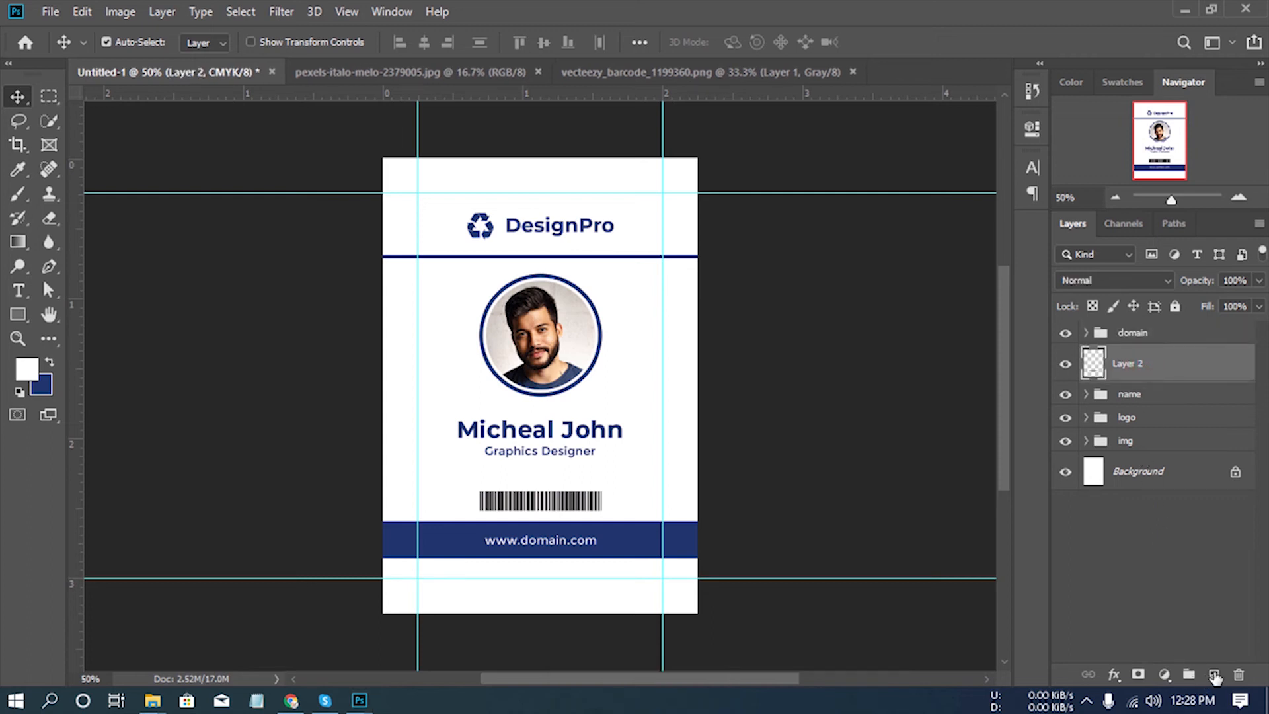
left_click(1213, 675)
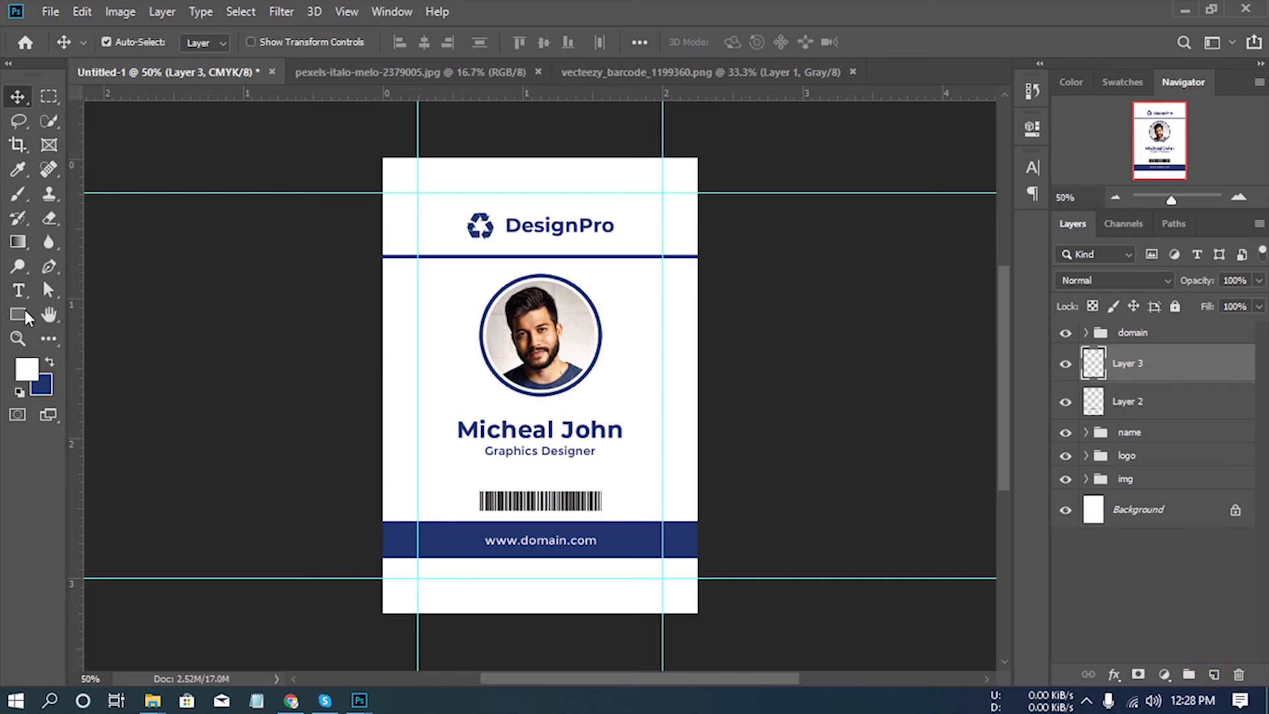
left_click(18, 290)
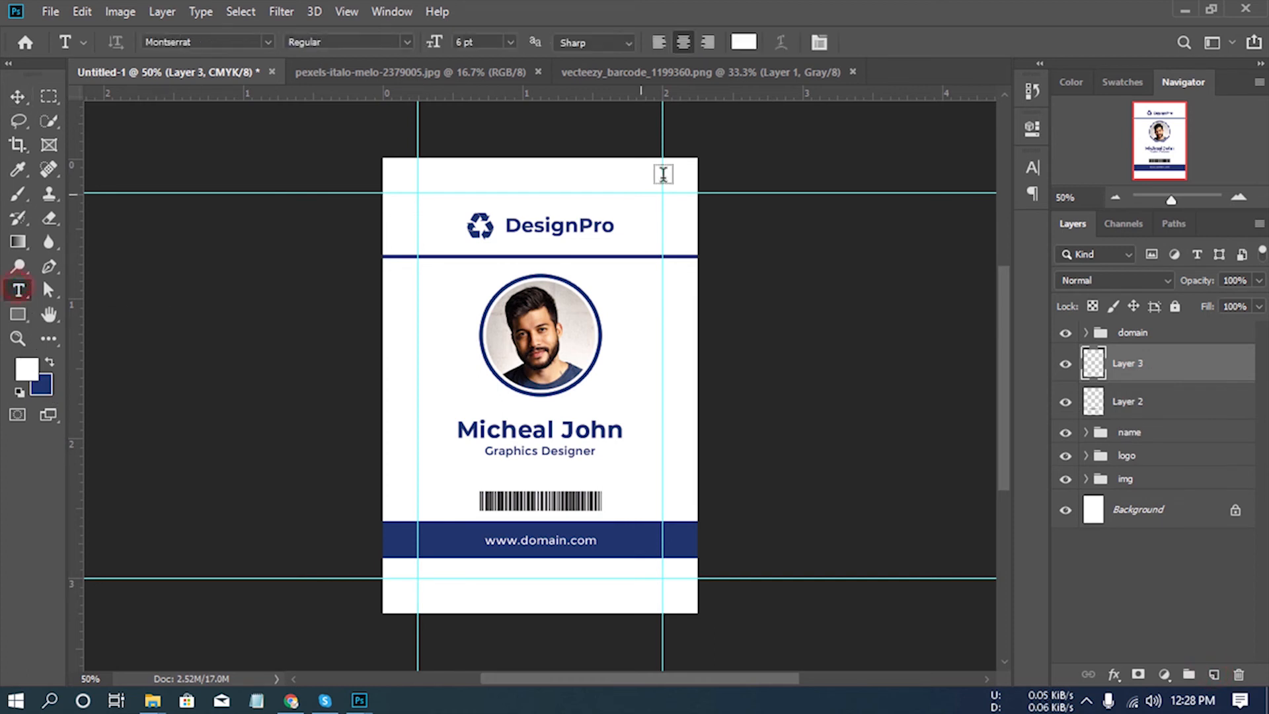
left_click(741, 43)
left_click(1066, 585)
type("28")
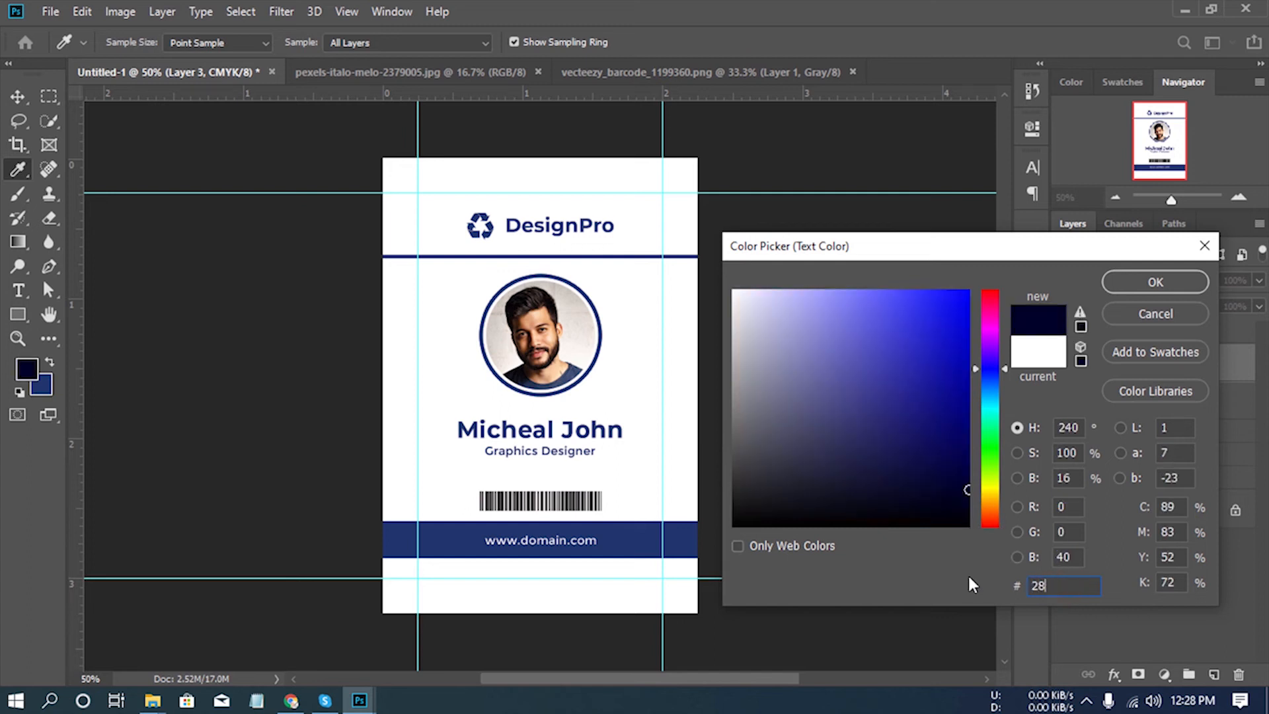
type("28282")
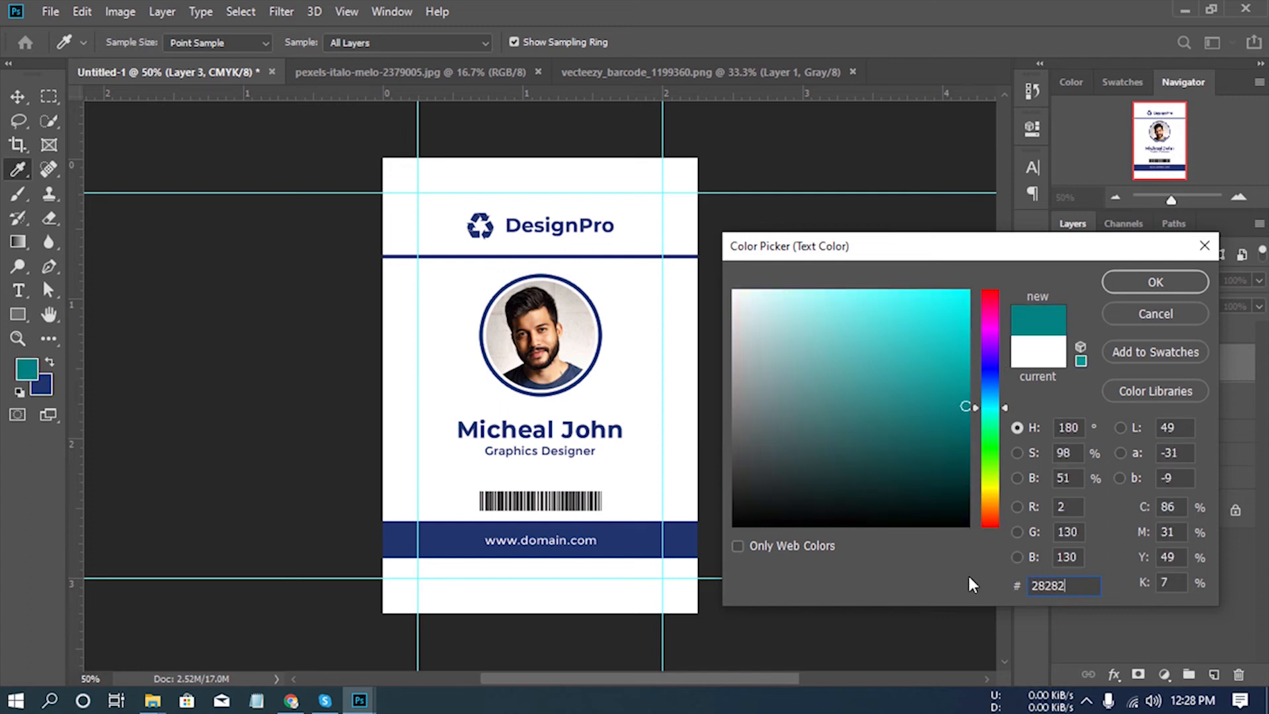
left_click(1155, 282)
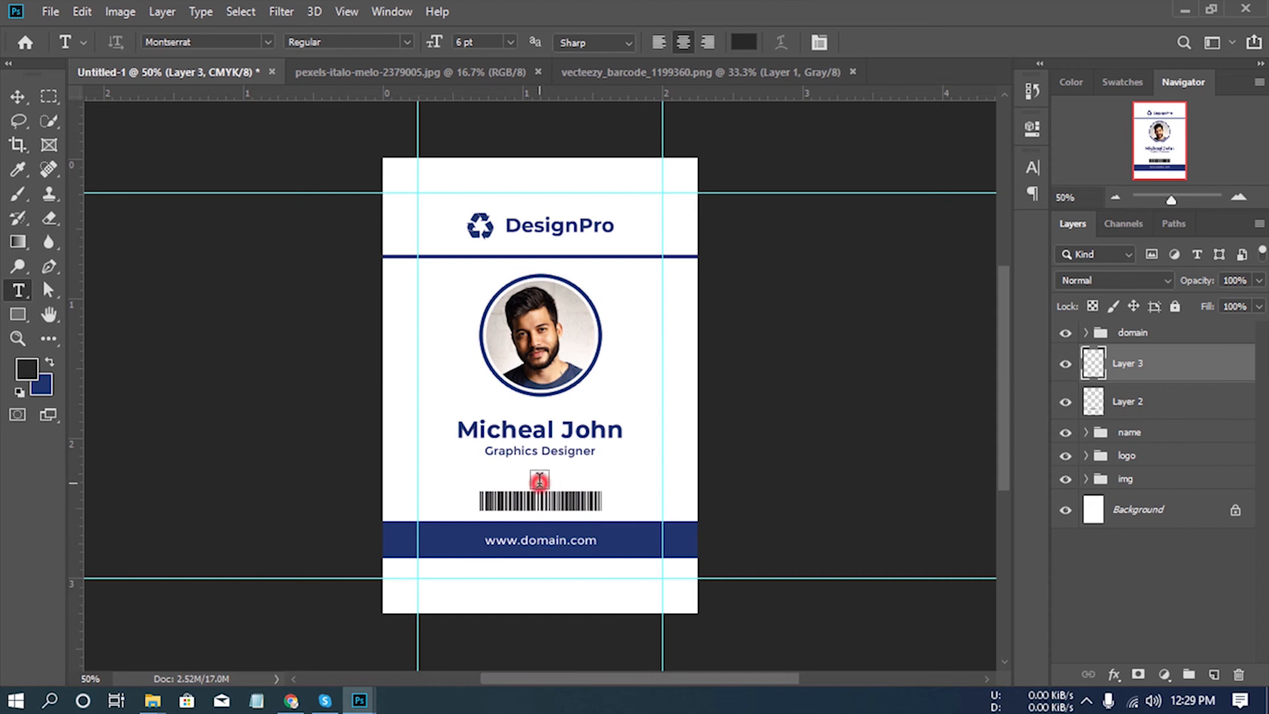
Add a text line just above the barcode with the label "ID NO :" followed by the sample ID number.
left_click(539, 478)
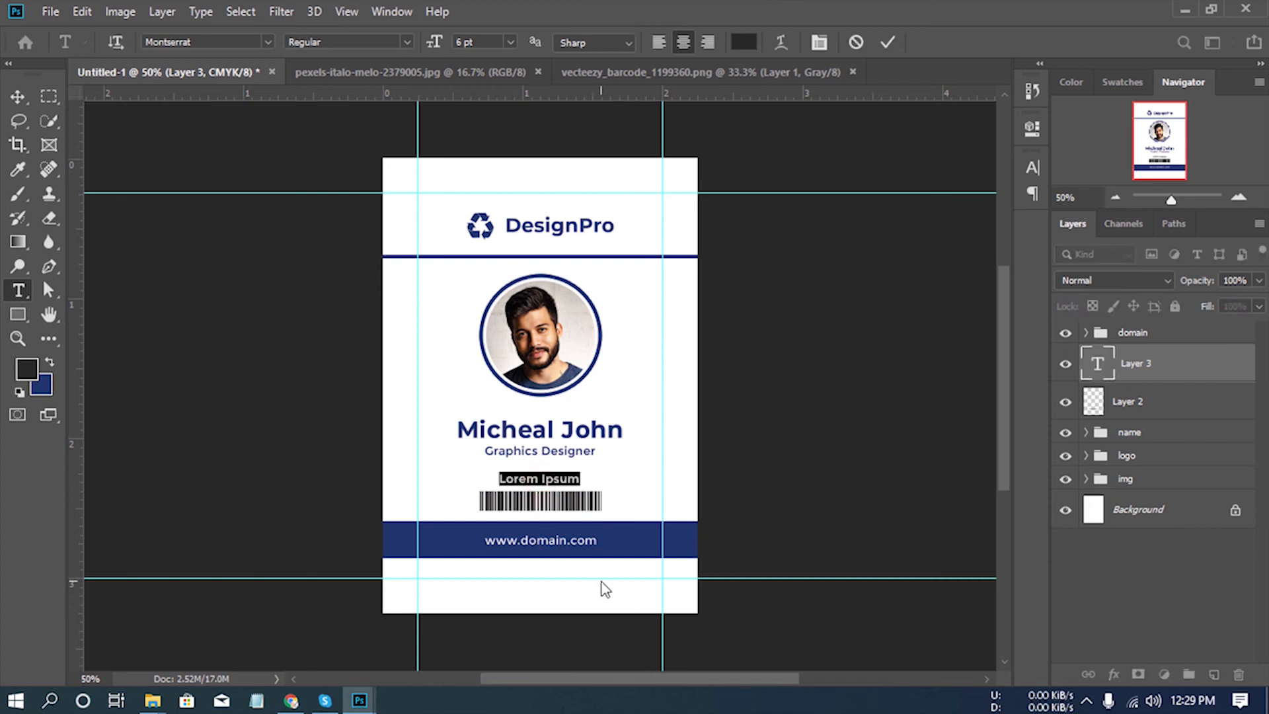
key("BackSpace")
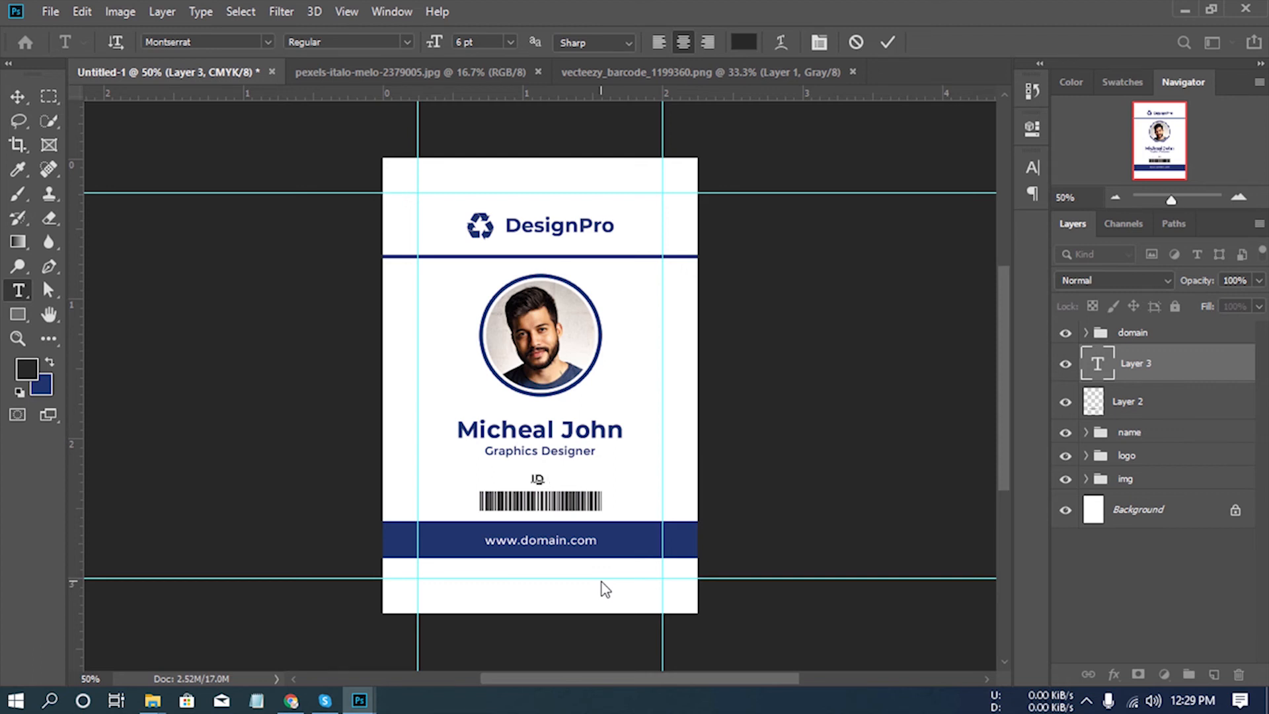
type("ID NO : 123456789")
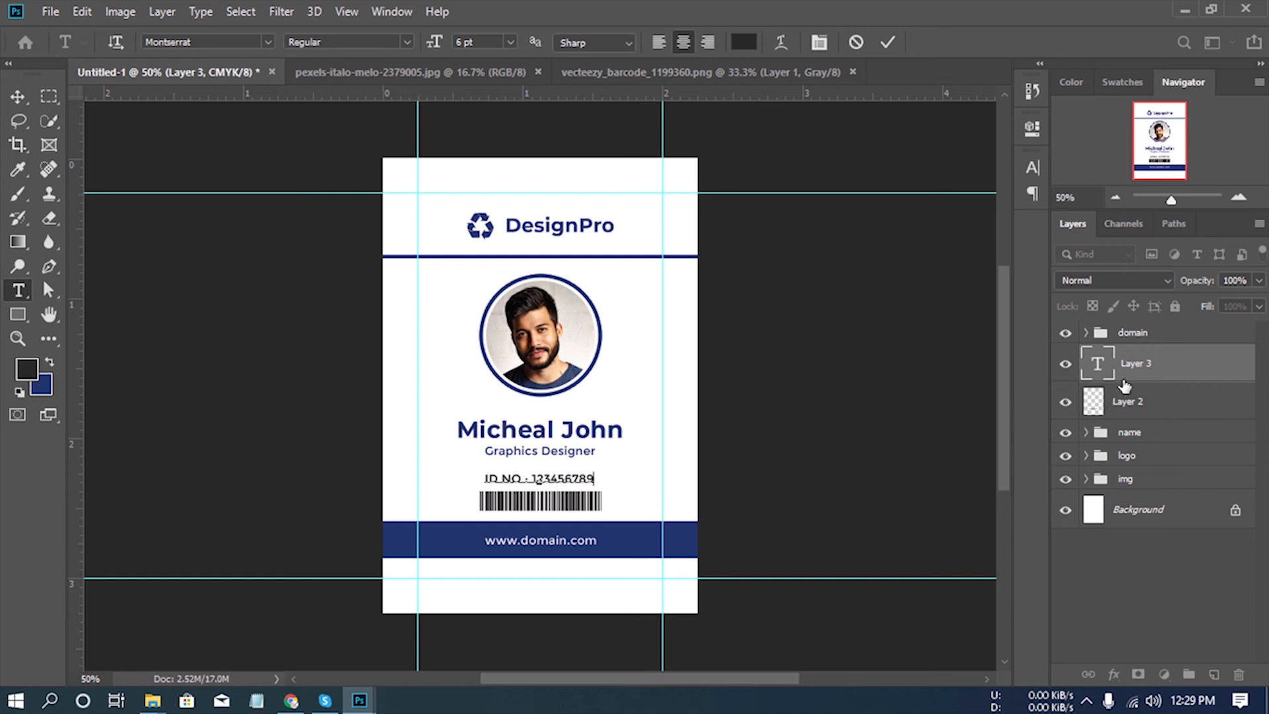
left_click(1138, 363)
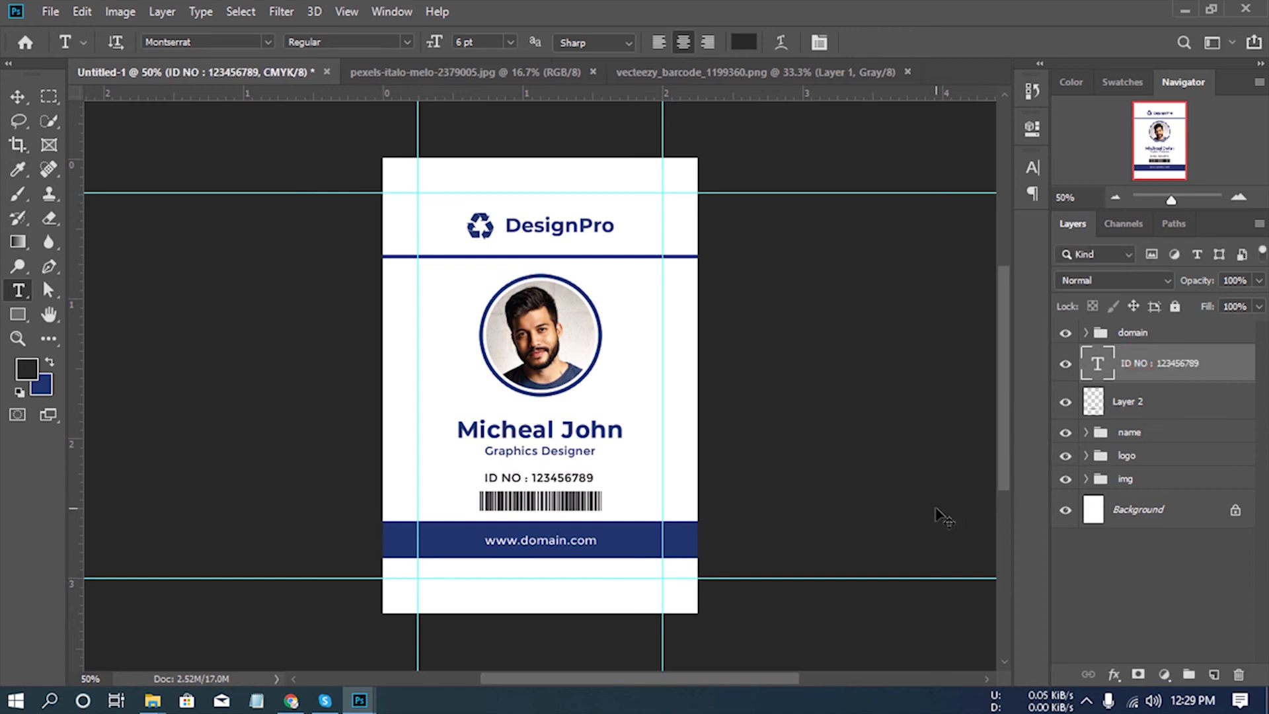
Center the ID number text horizontally on the canvas and clear the selection.
key("ctrl+a")
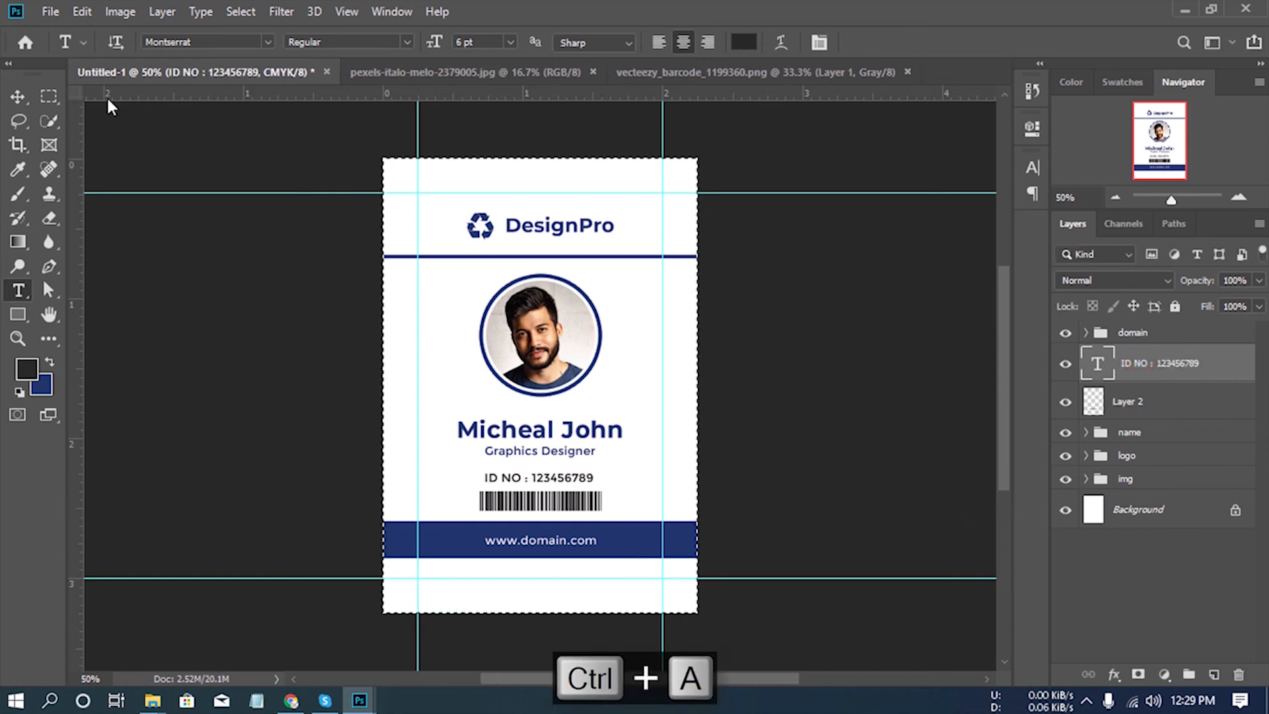
left_click(18, 96)
left_click(423, 42)
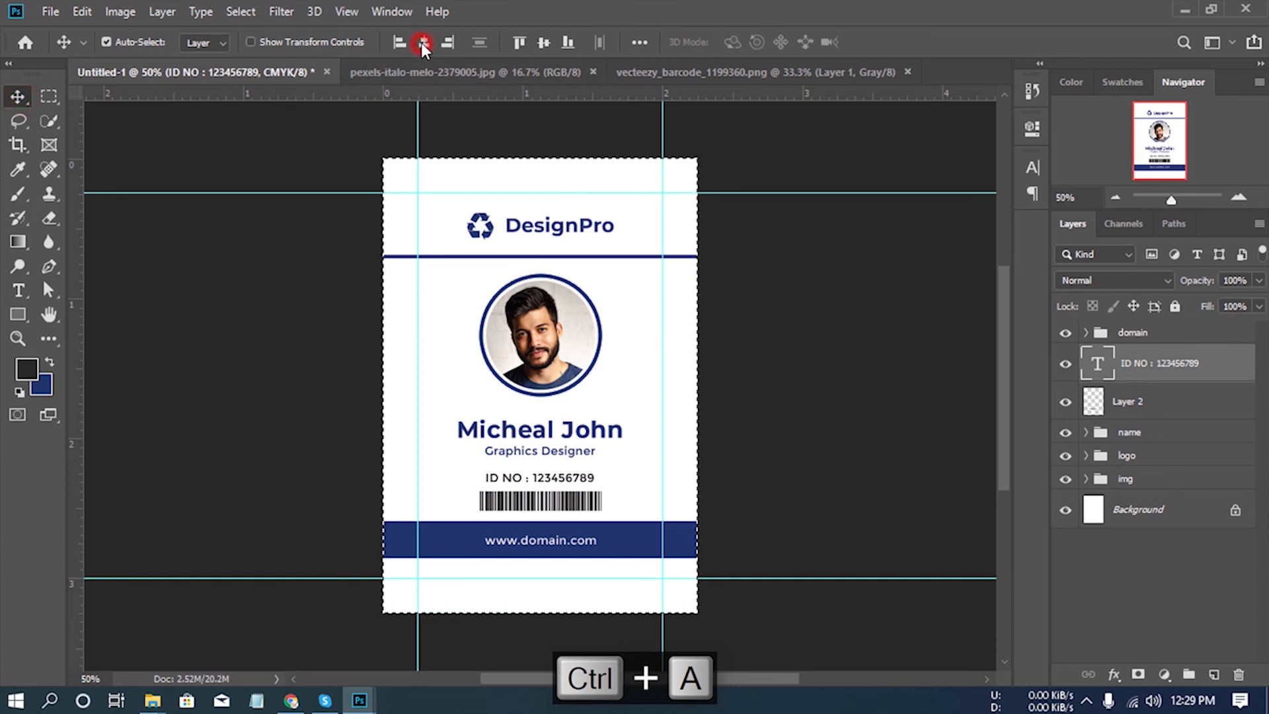
key("ctrl+d")
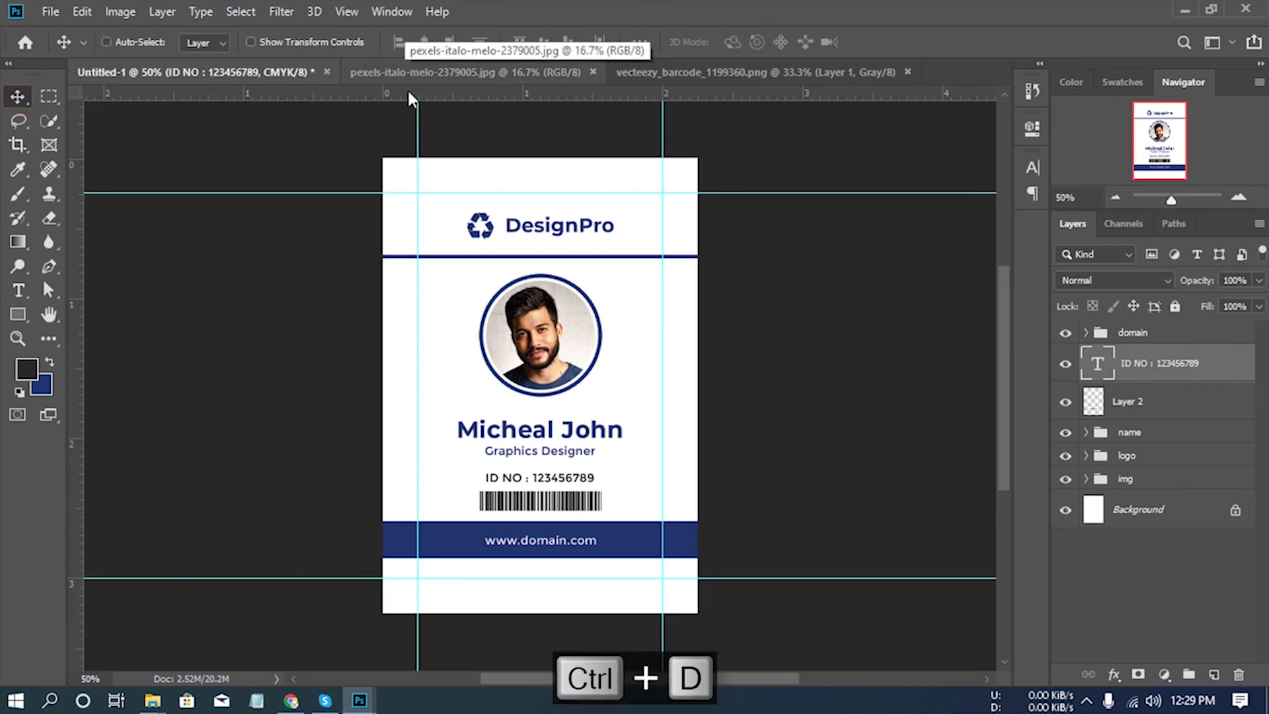
Set the ID number text's font size to 5 pt.
left_click(19, 291)
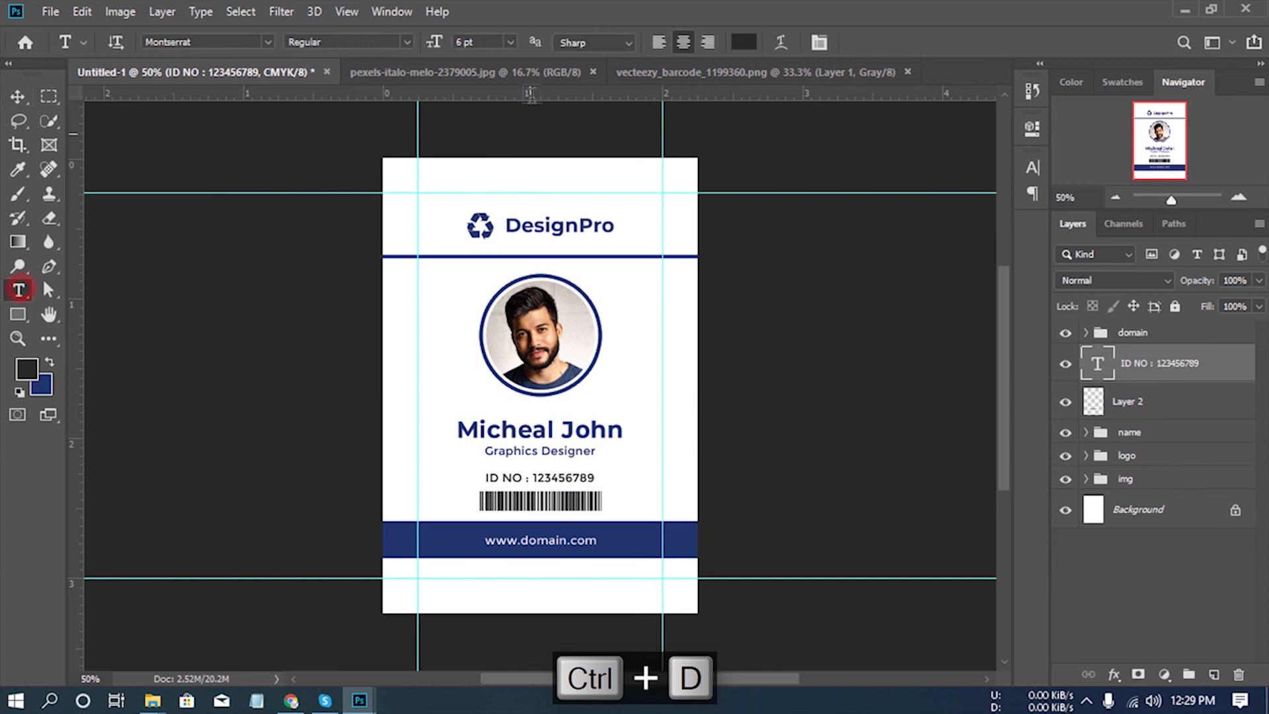
left_click_drag(462, 42, 430, 41)
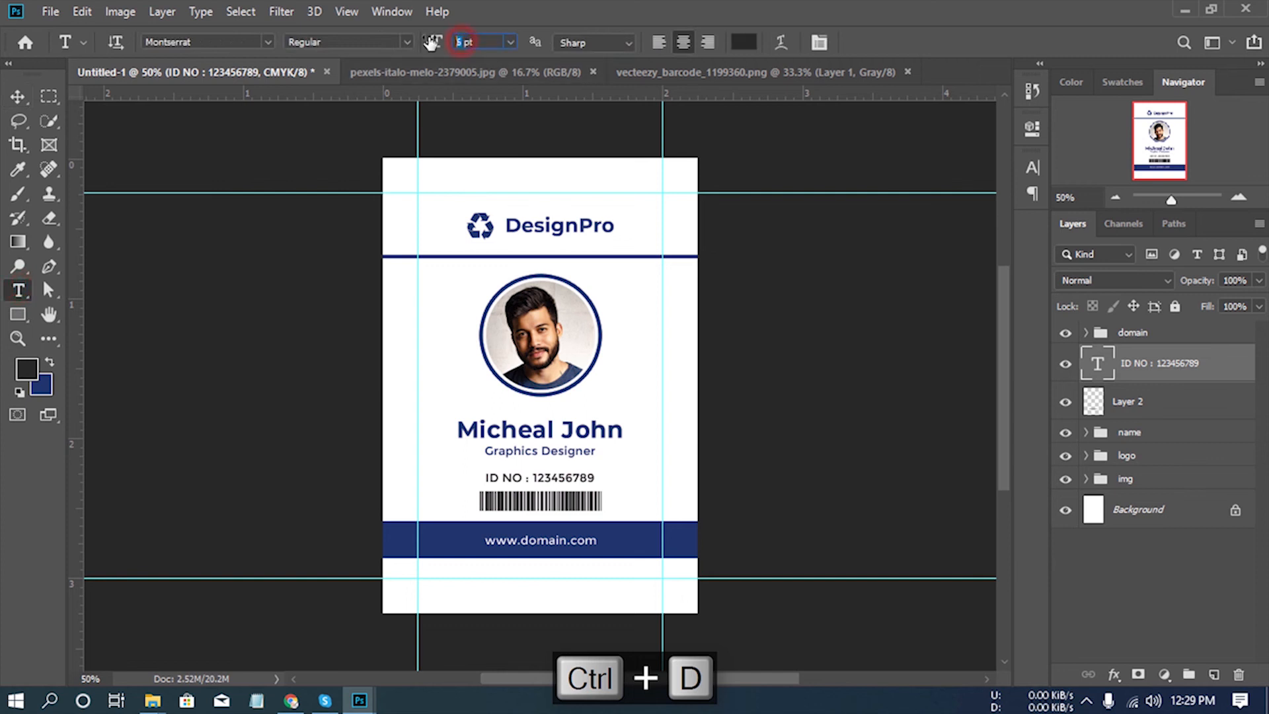
type("5")
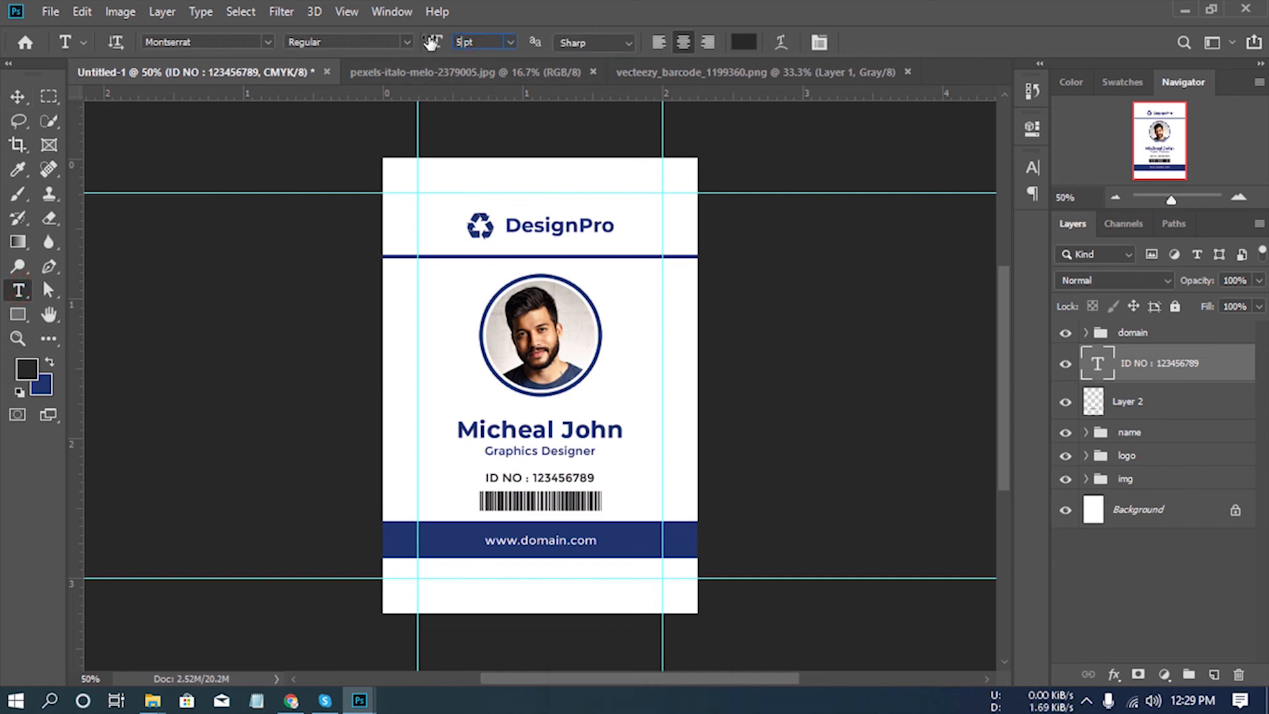
key("Return")
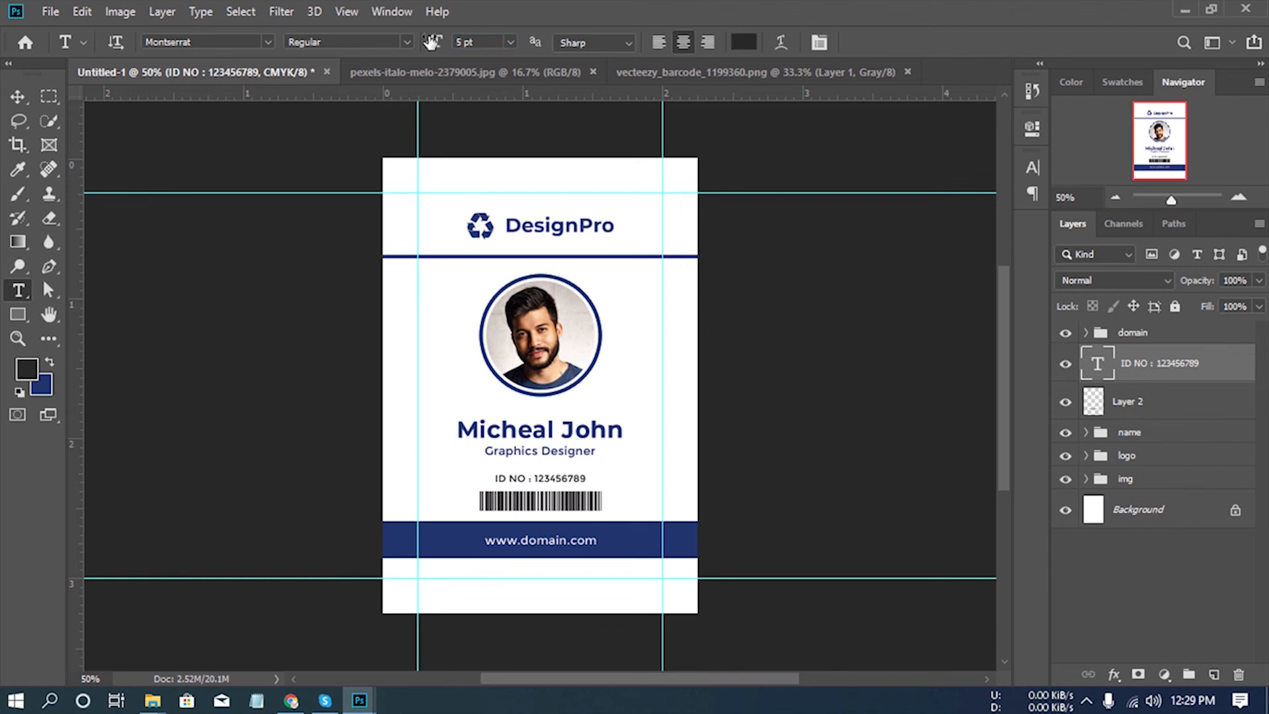
Nudge the ID number text down slightly, closer to the barcode.
left_click(10, 96)
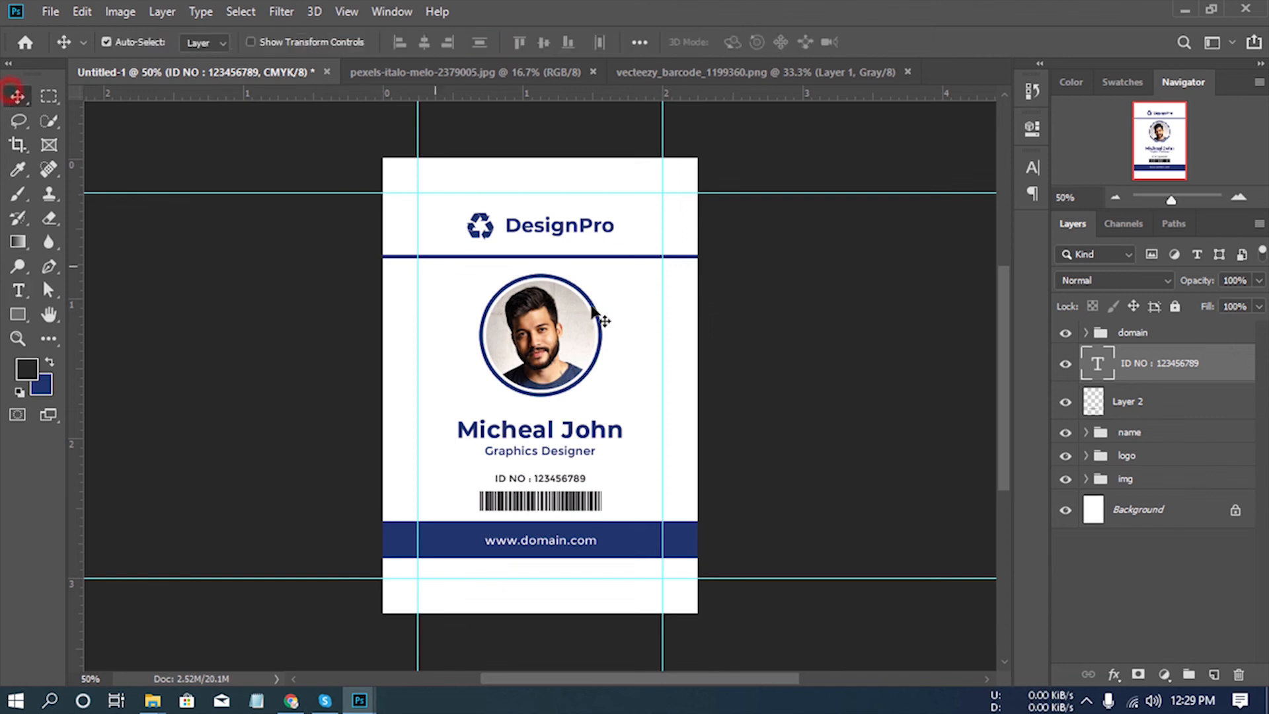
key("Down")
key("Down")
key("Down")
key("Down")
key("Down")
key("Down")
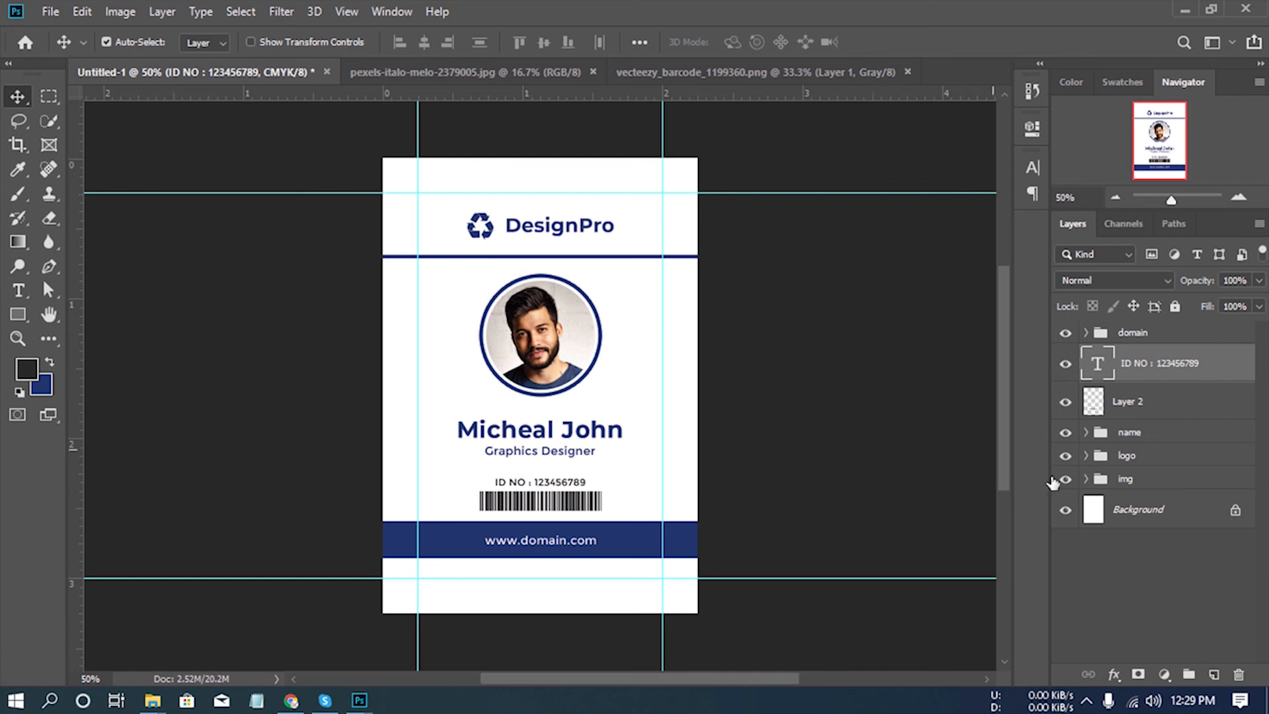
Scale the logo group up proportionally around its center to about 140%.
left_click(1139, 456)
key("ctrl+t")
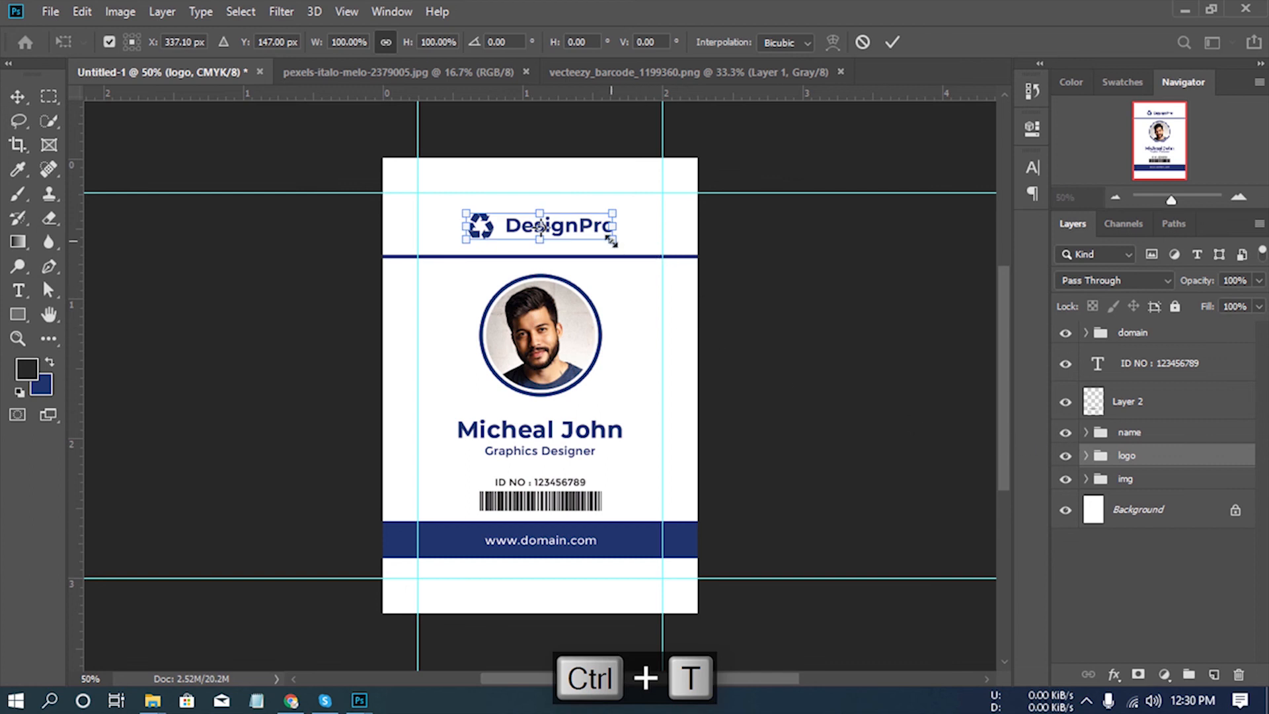
left_click_drag(610, 240, 639, 257)
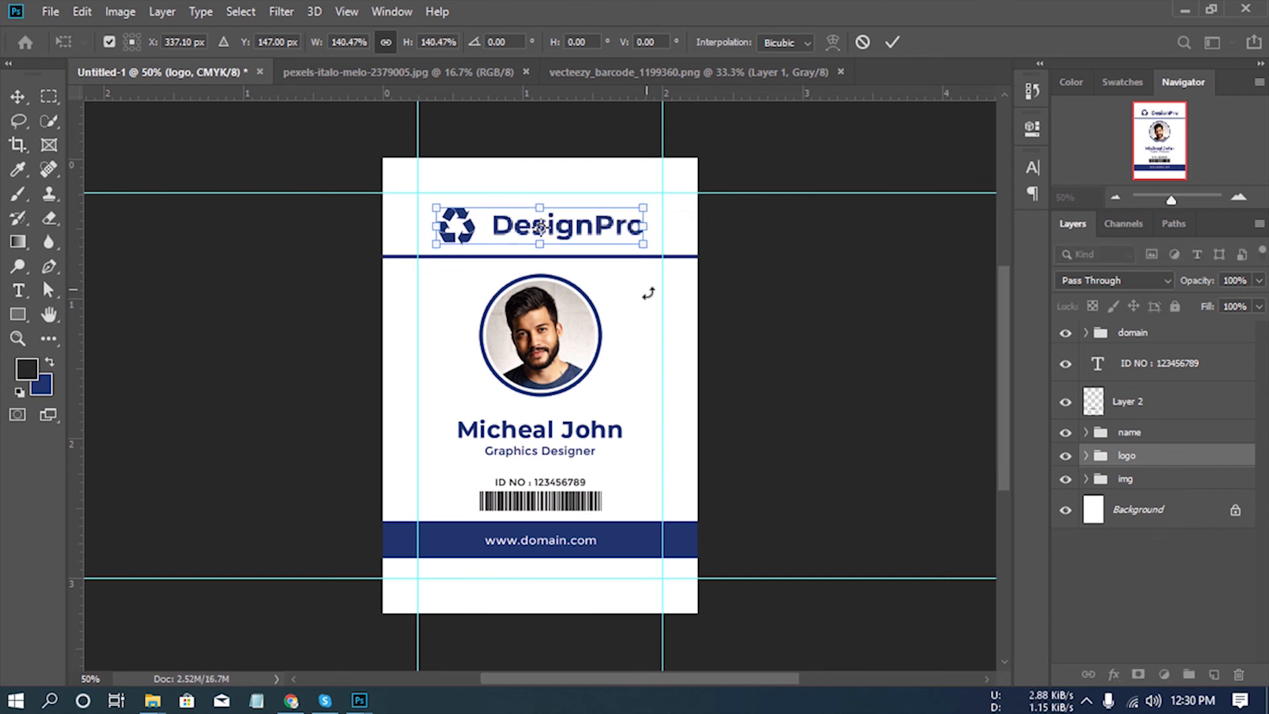
key("Return")
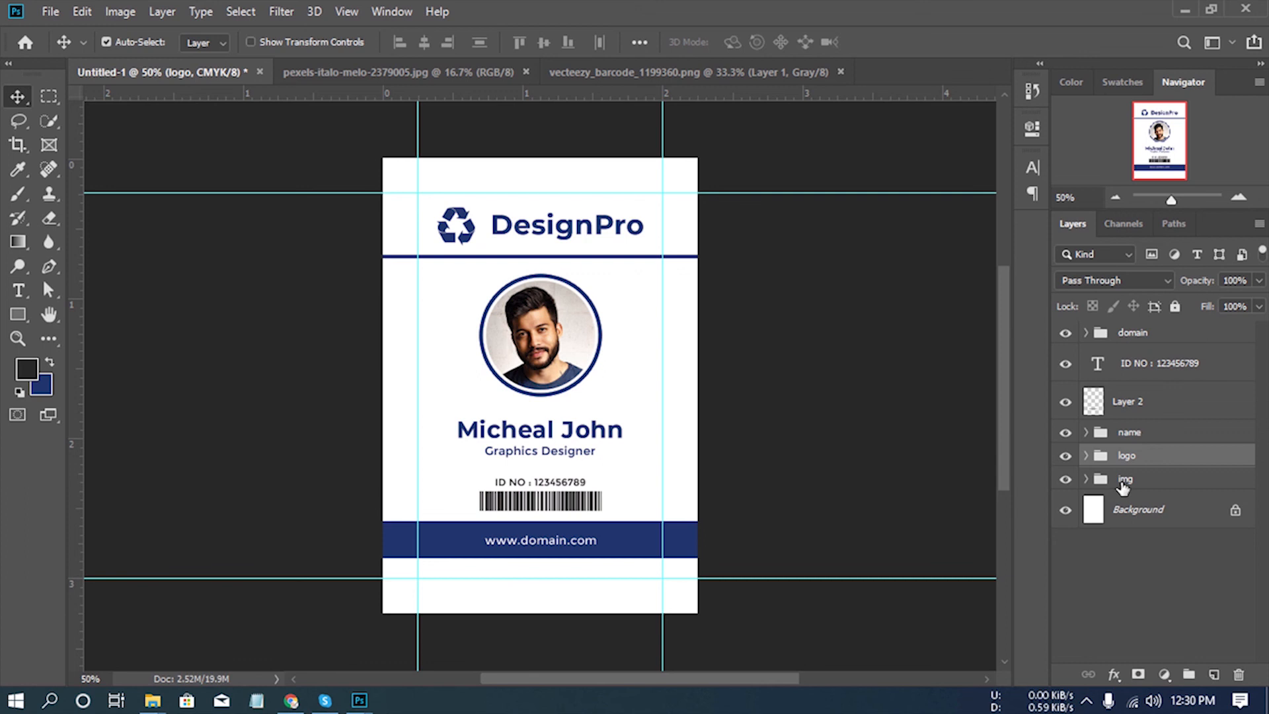
Scale the recycling icon shape in the logo group down proportionally around its center to 88%.
left_click(1086, 458)
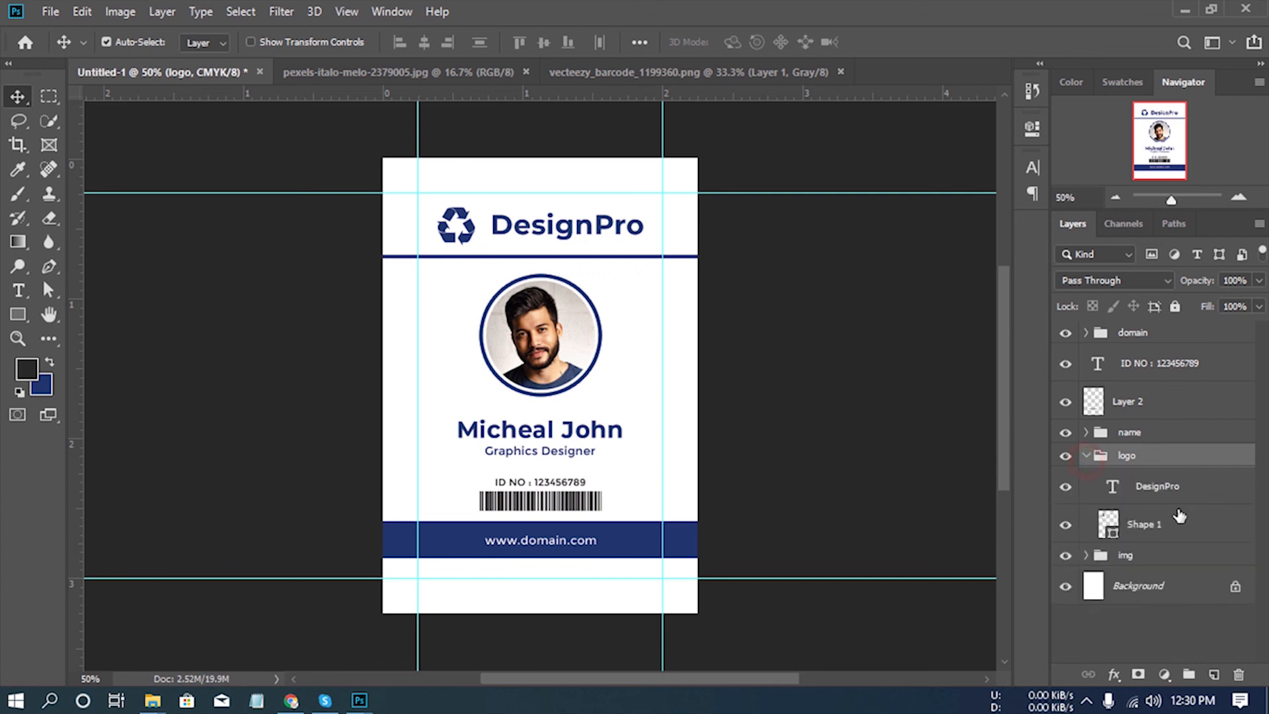
left_click(1158, 525)
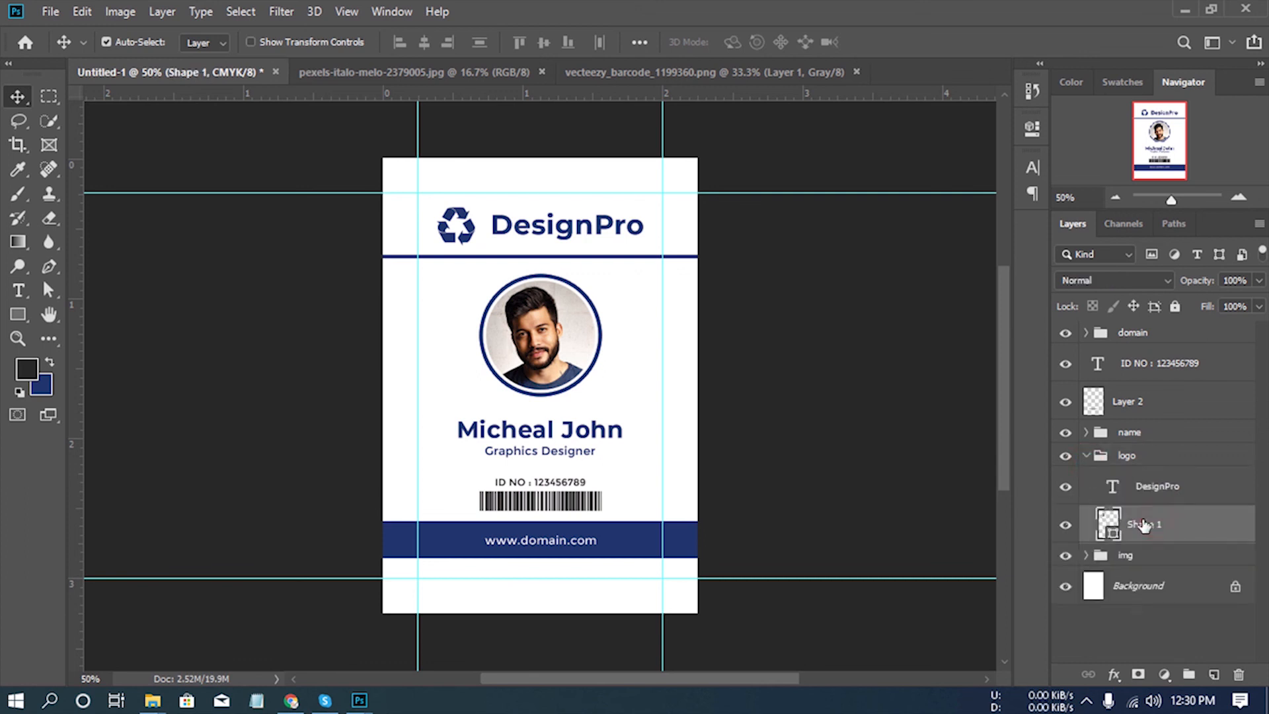
key("ctrl+t")
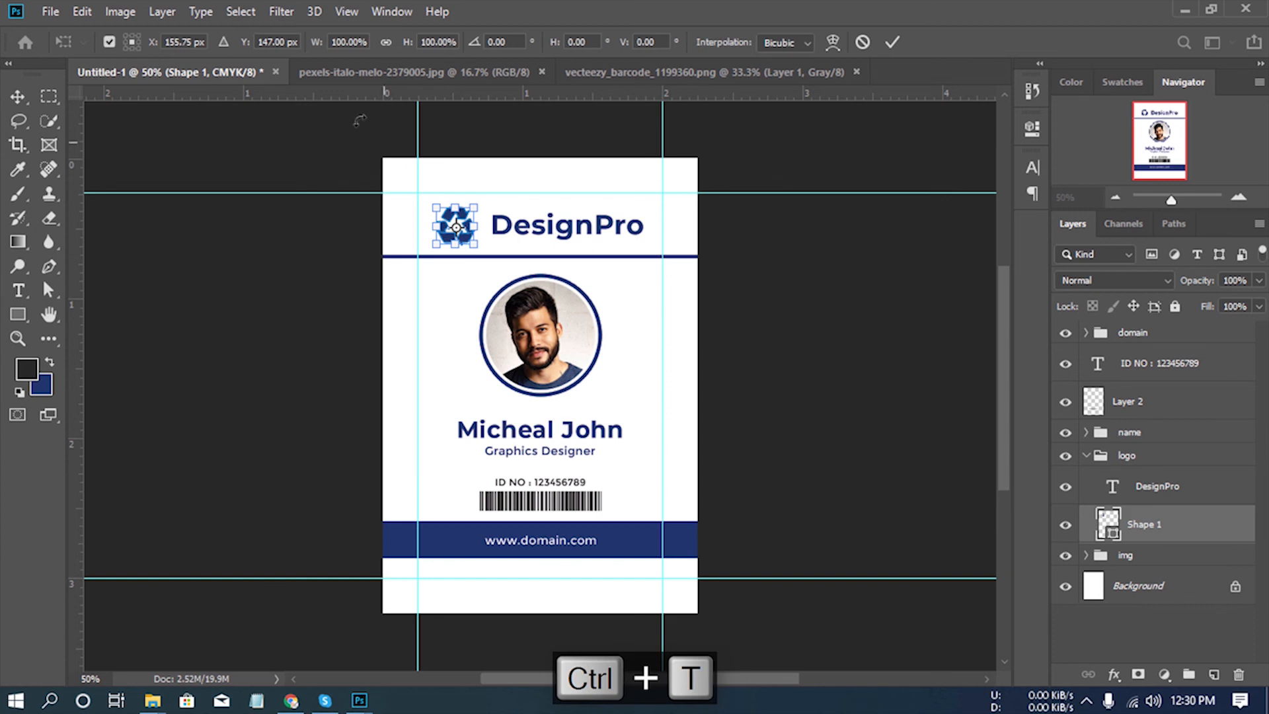
left_click(386, 42)
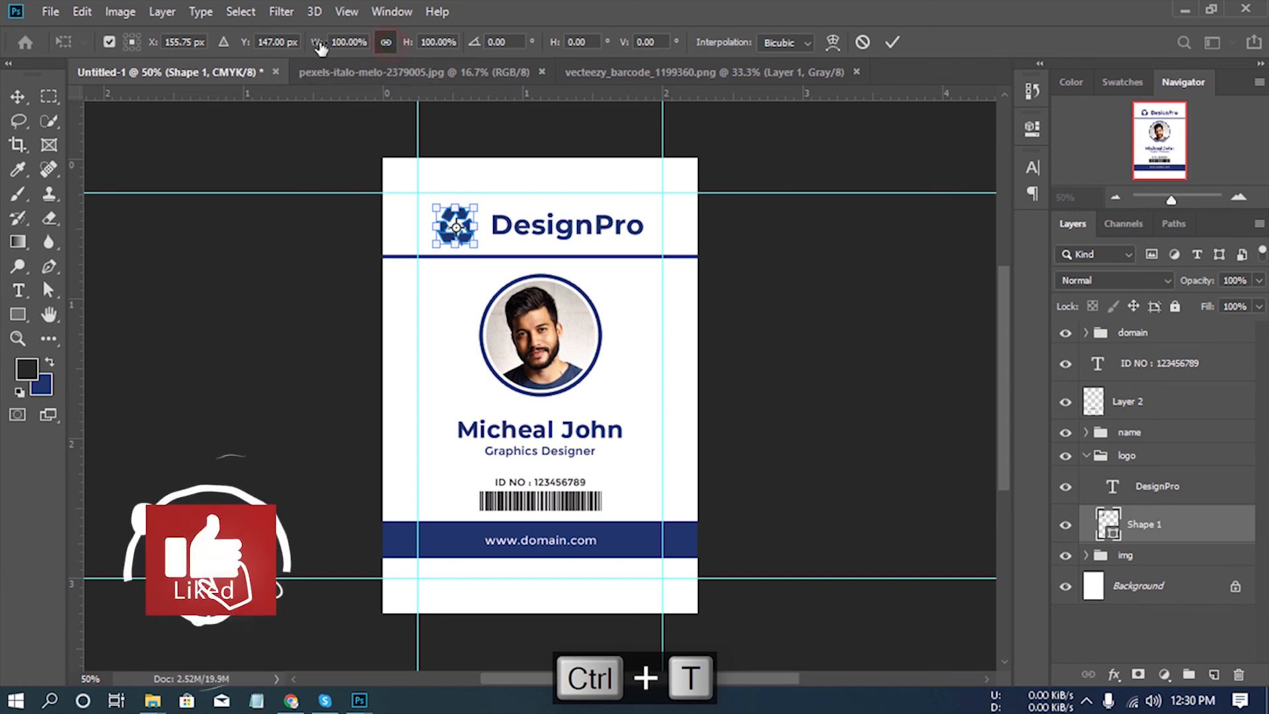
left_click_drag(320, 48, 308, 48)
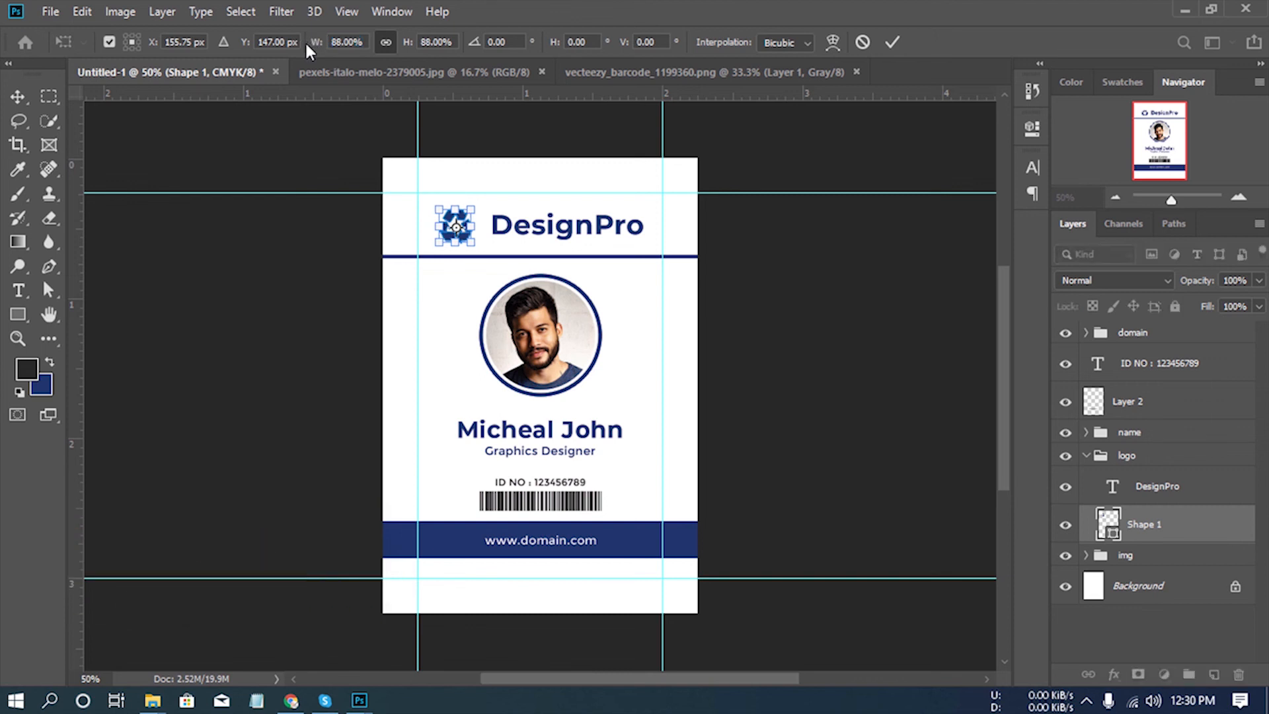
key("Return")
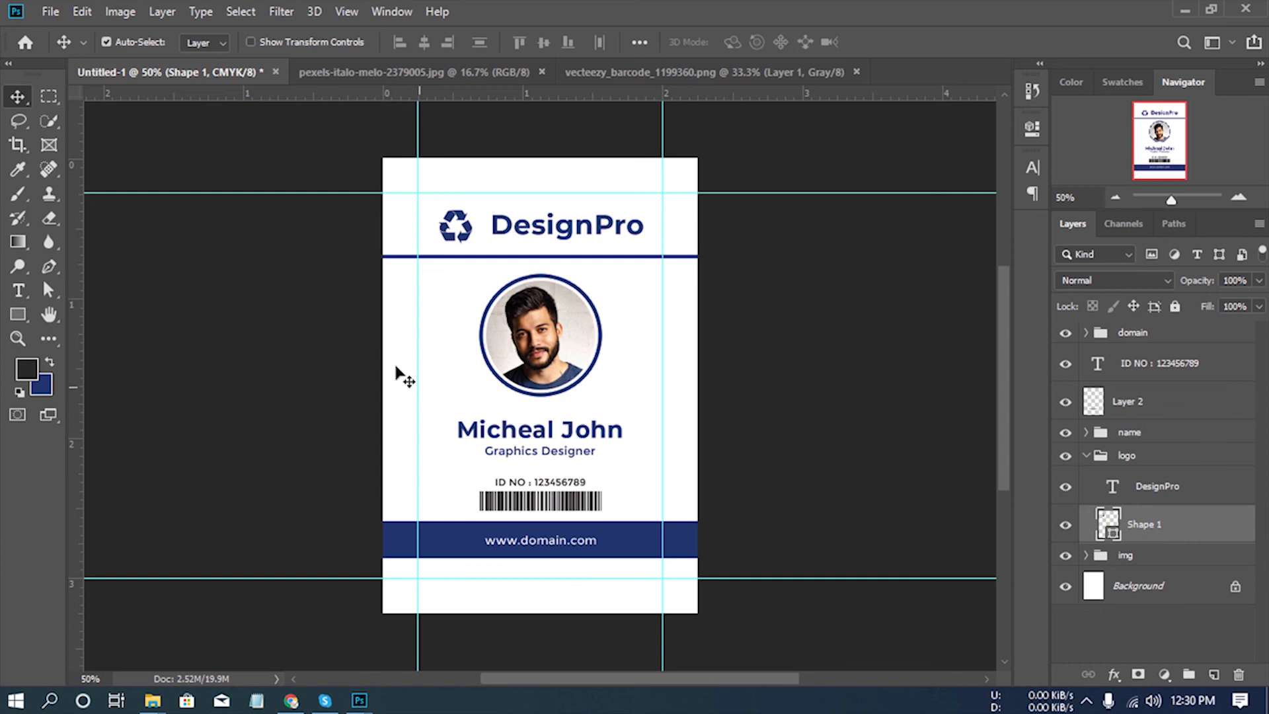
Nudge the recycling icon right, closer to the DesignPro text, and align the two layers' vertical centers.
key("Right")
key("Right")
key("Right")
key("Right")
key("Right")
key("Right")
key("Right")
key("Right")
key("Right")
key("Right")
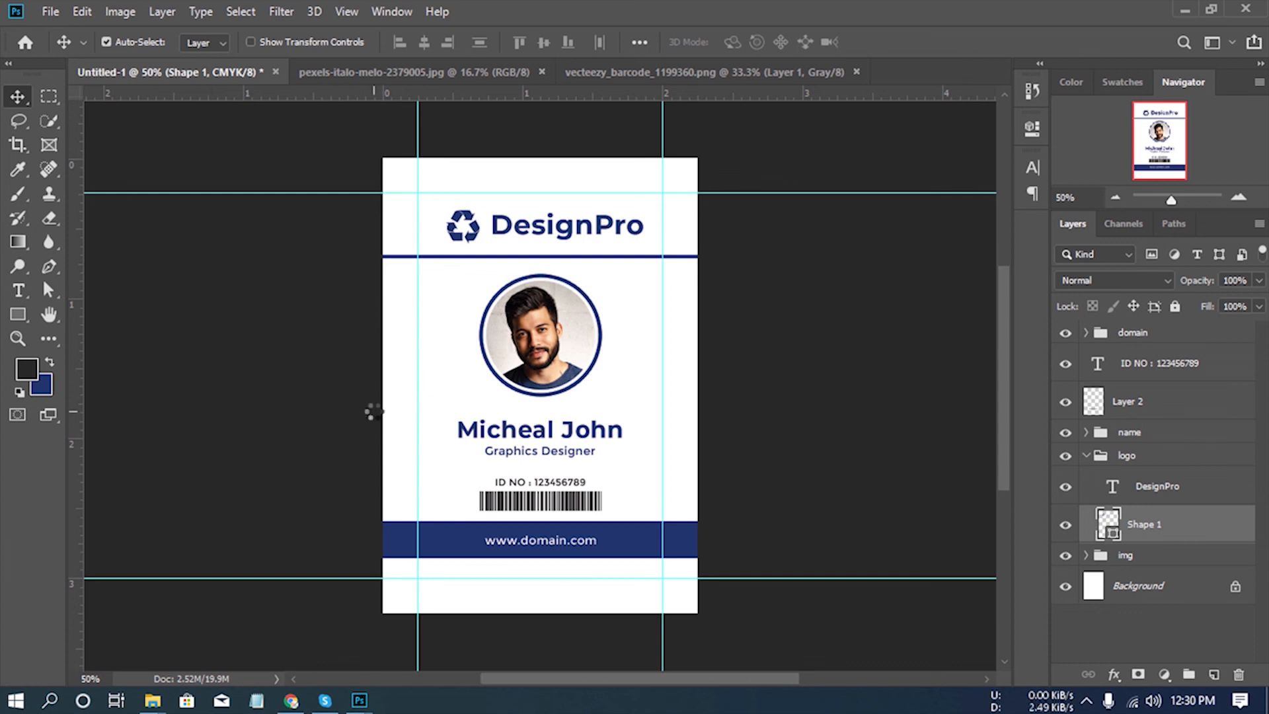
left_click(1158, 486, "shift")
left_click(543, 43)
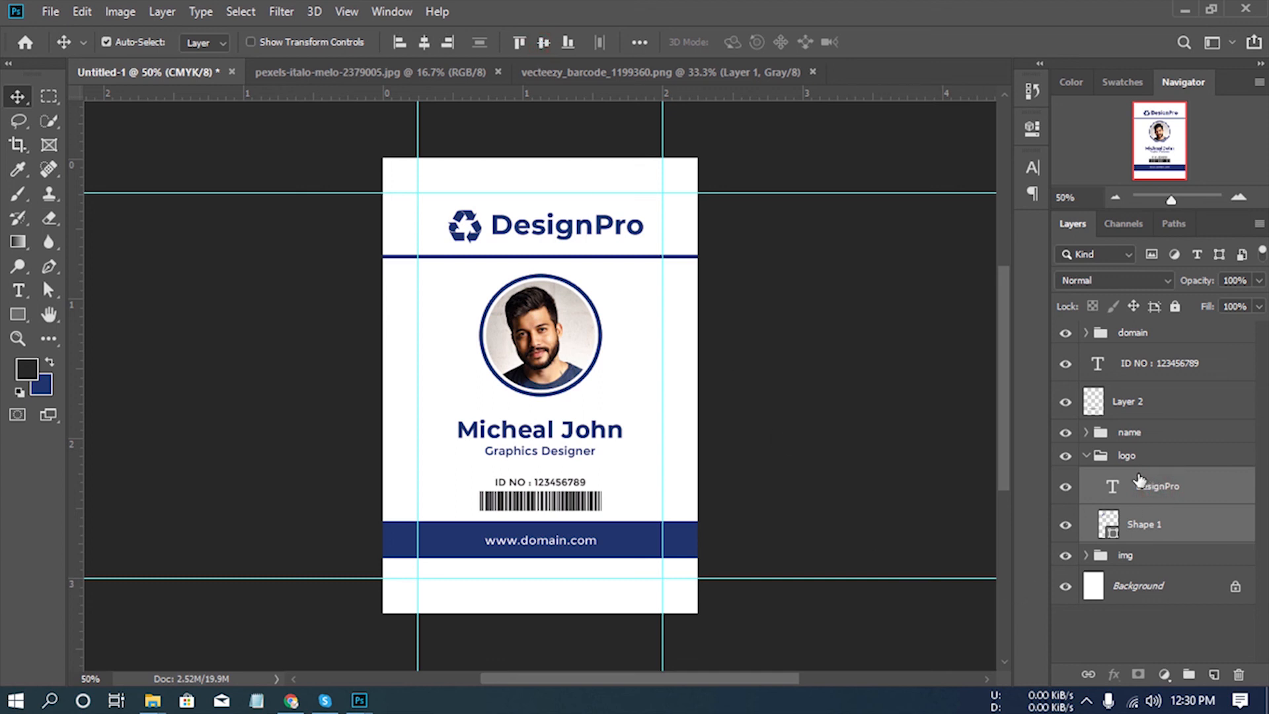
Center the logo group horizontally on the canvas, clear the selection and collapse the group.
left_click(1125, 455)
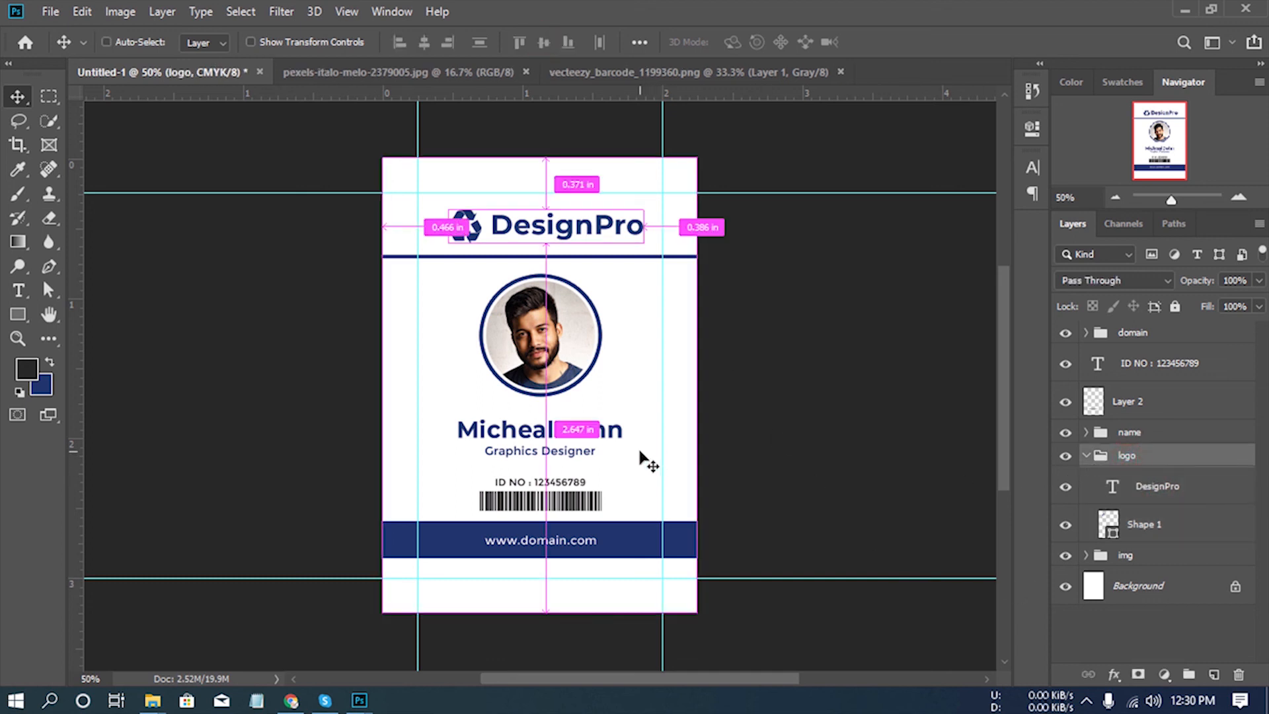
key("ctrl+a")
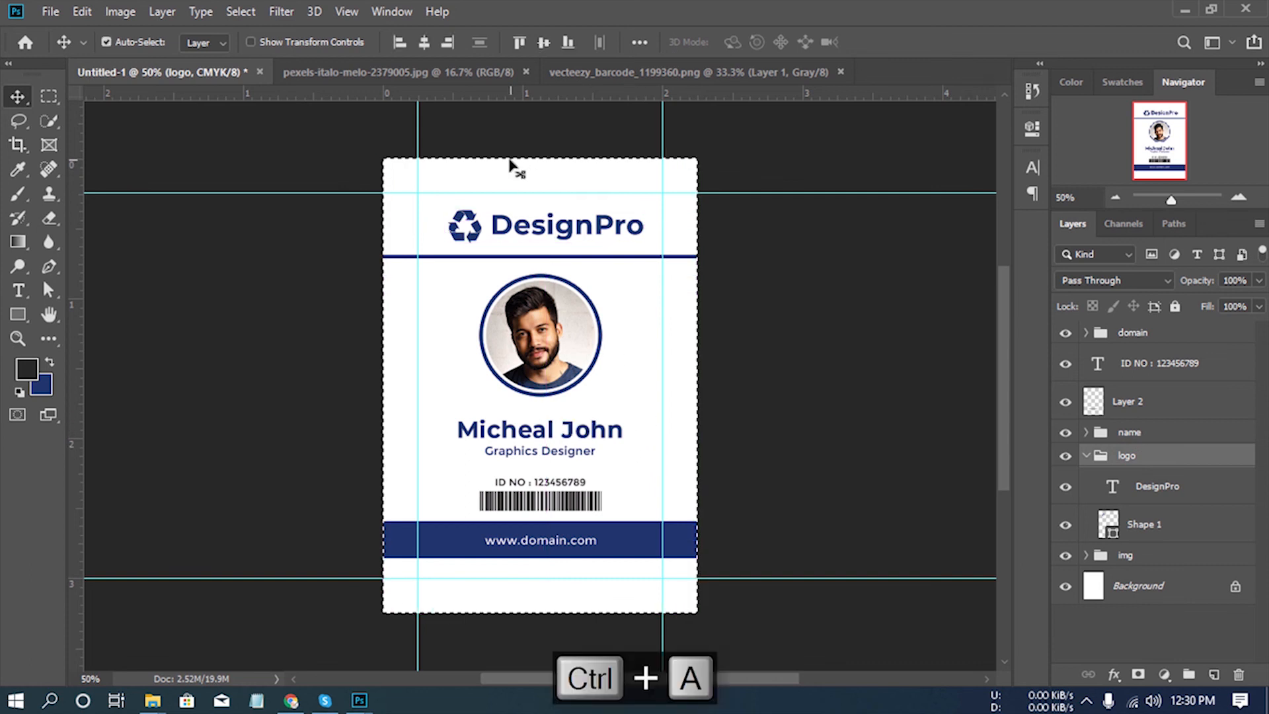
left_click(423, 44)
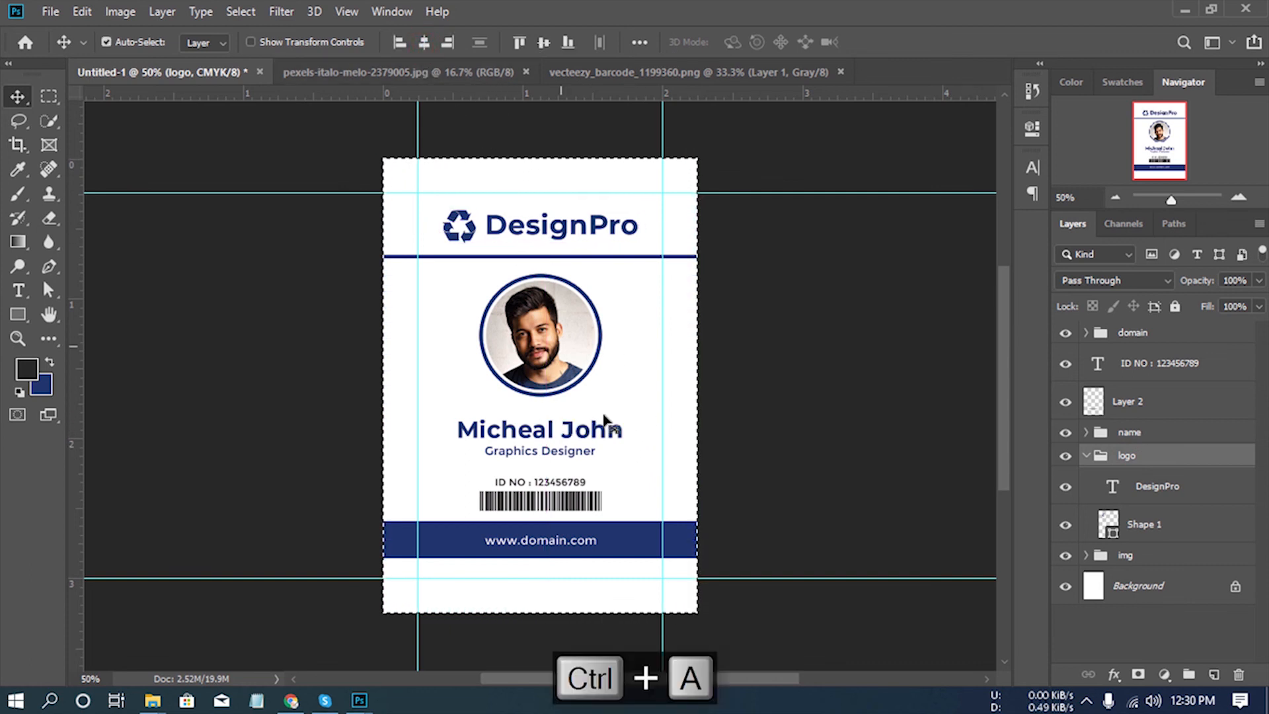
key("ctrl+d")
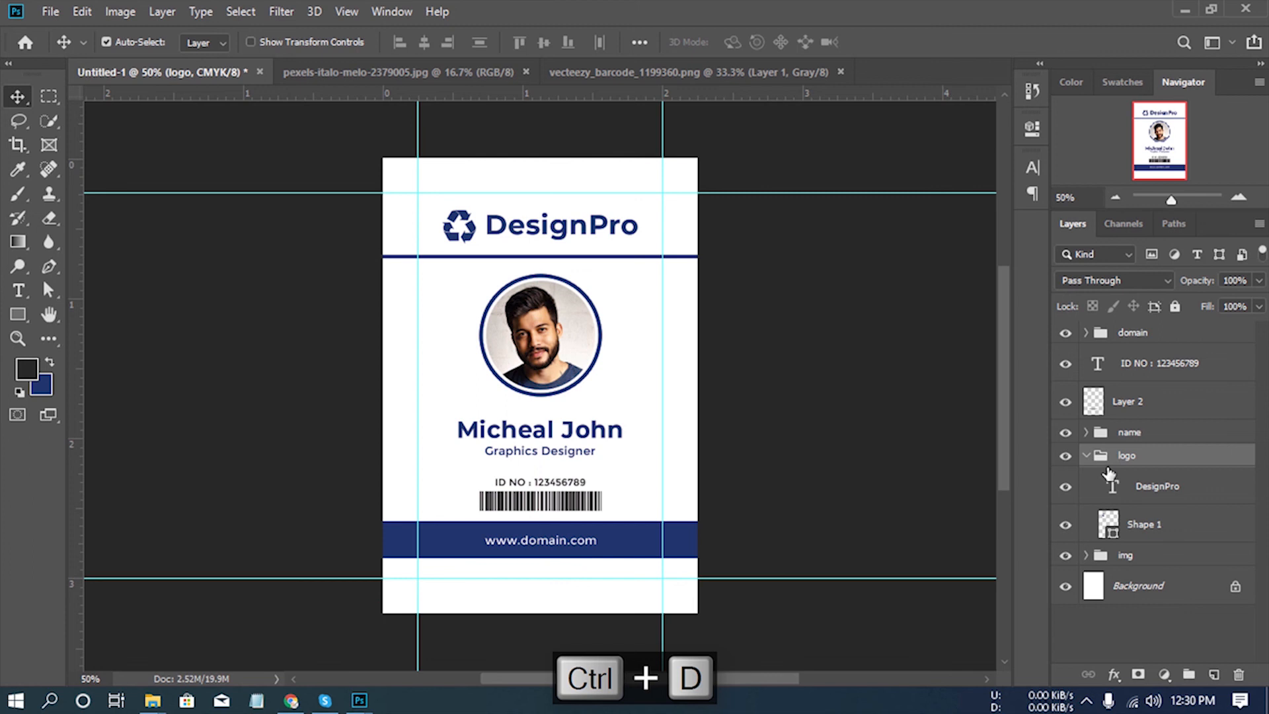
left_click(1086, 456)
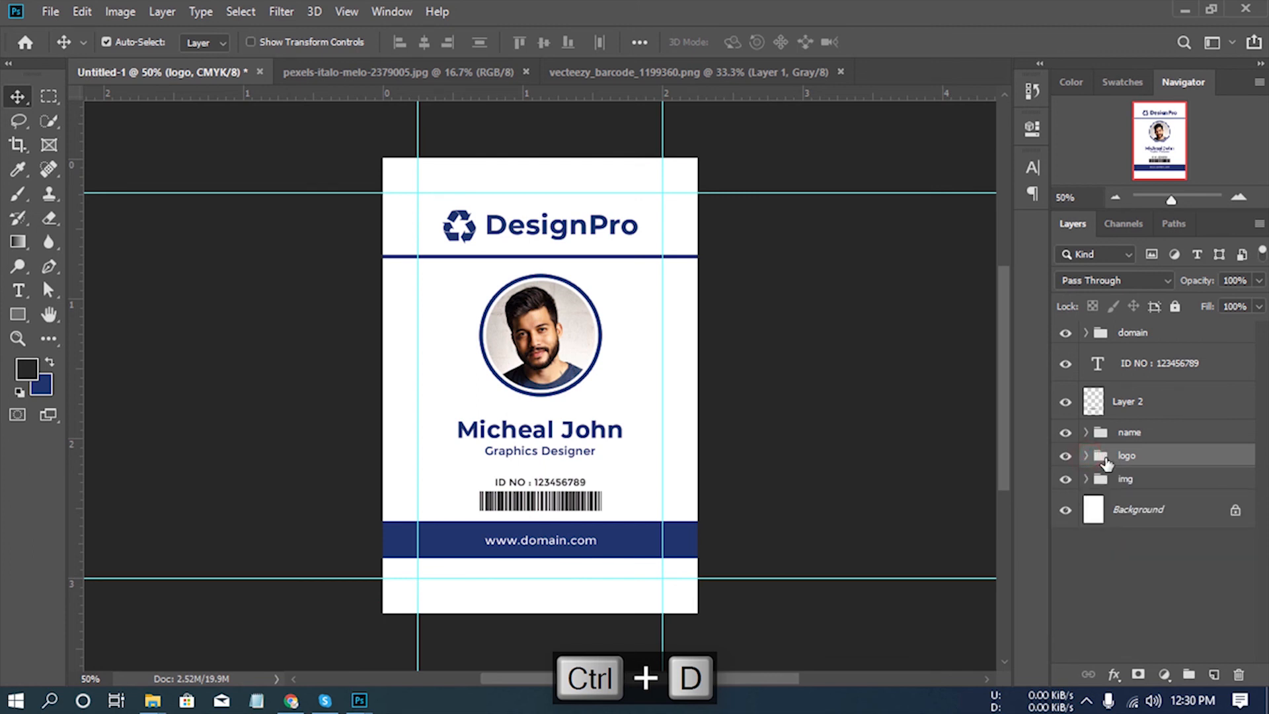